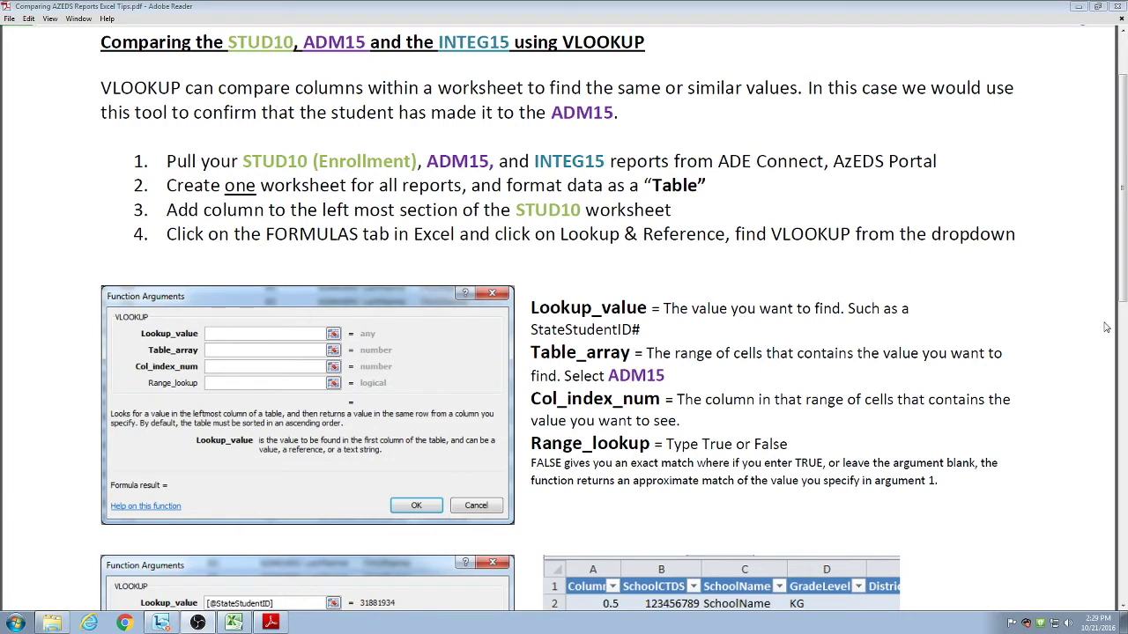
Review the VLOOKUP argument examples in the PDF guide and switch to the Montessori School workbook in Excel.
drag(1122, 304, 1124, 379)
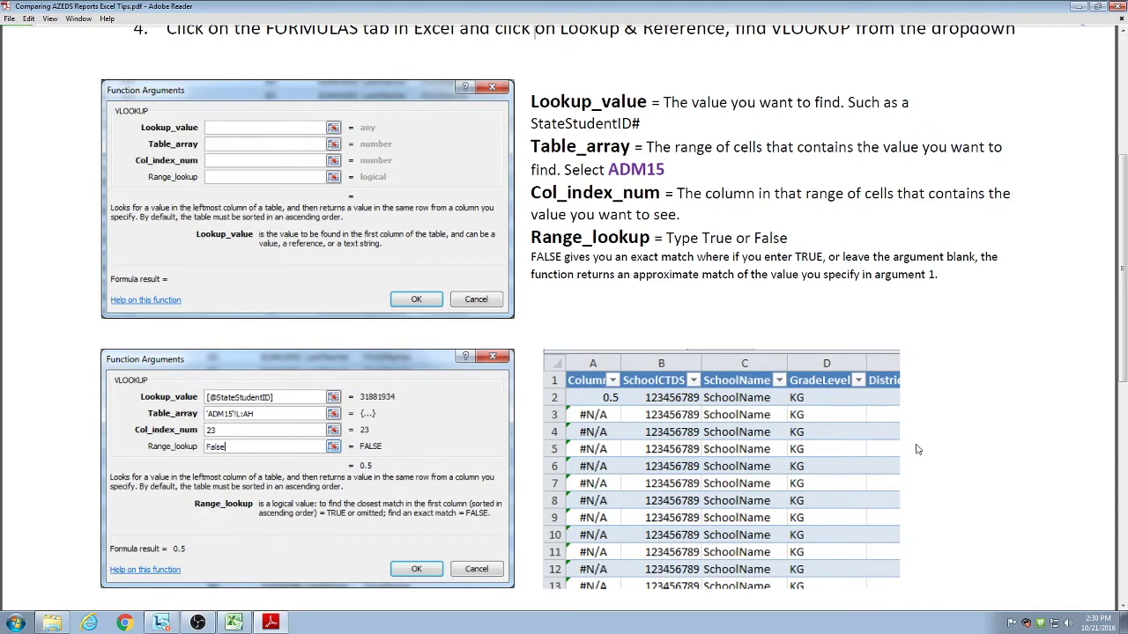
click(1099, 6)
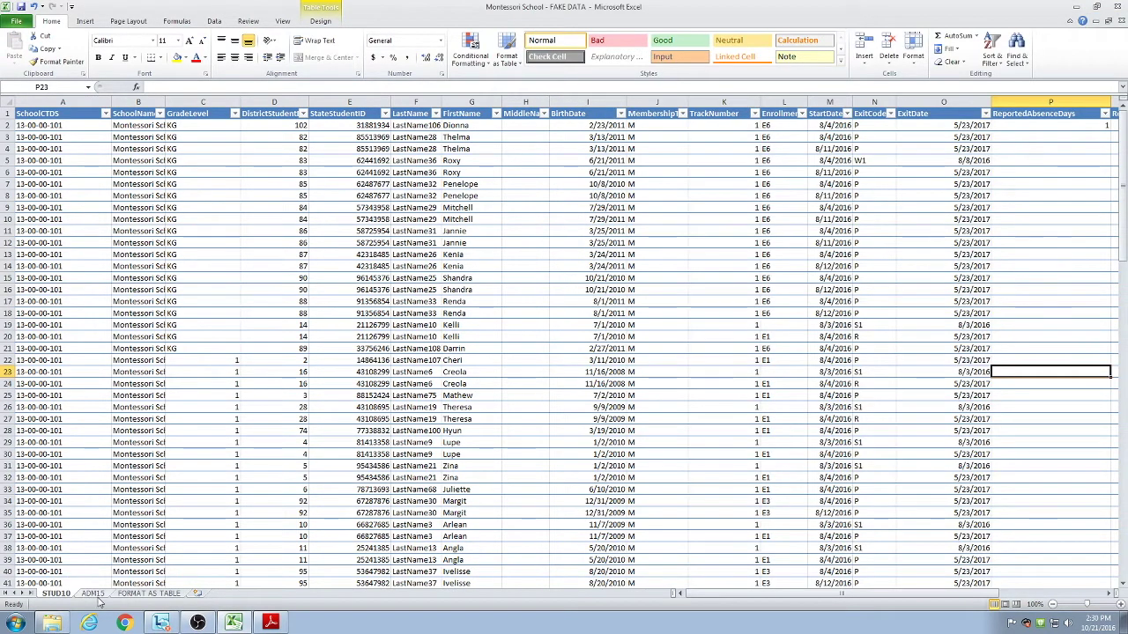
Examine how the data is laid out on the STUD10, ADM15 and FORMAT AS TABLE worksheets.
click(93, 594)
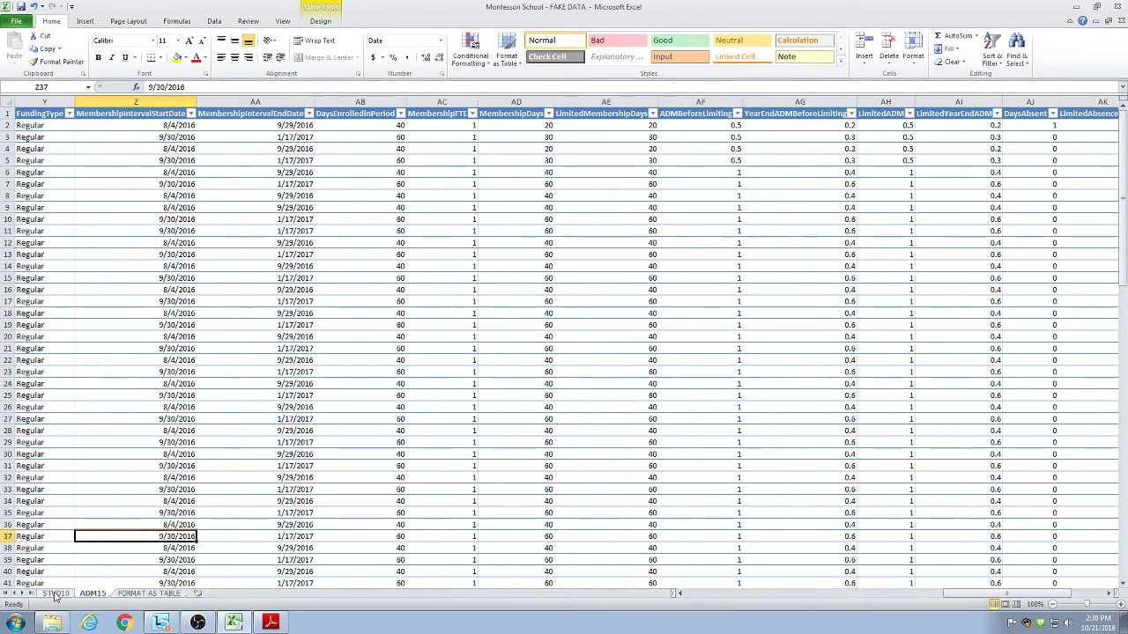
click(55, 594)
scroll(479, 486, up, 1)
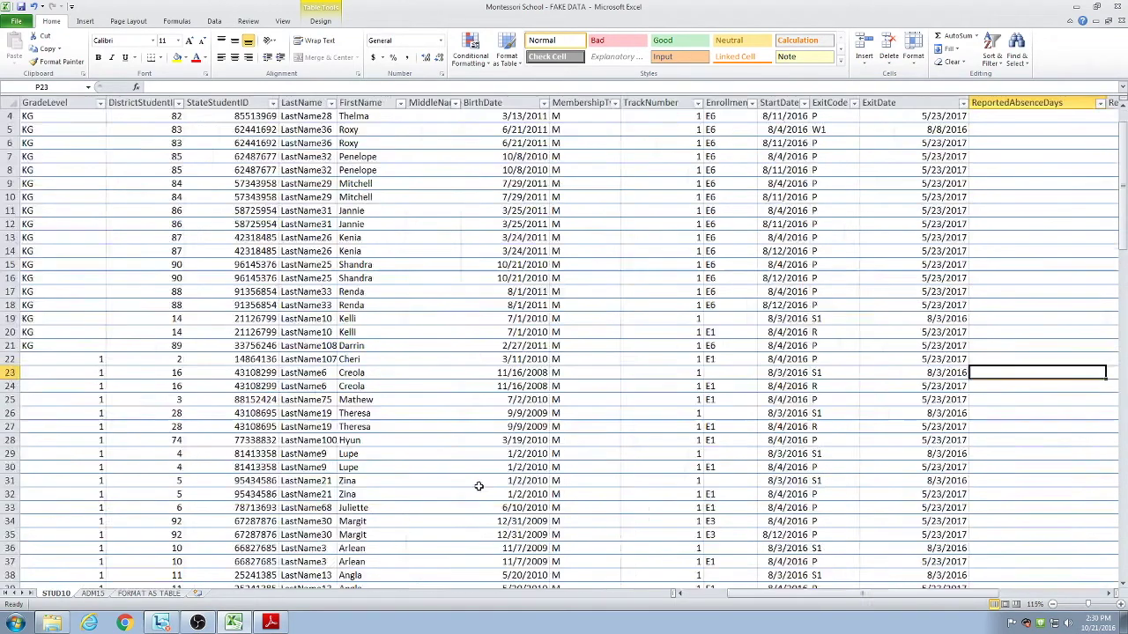
scroll(478, 486, up, 2)
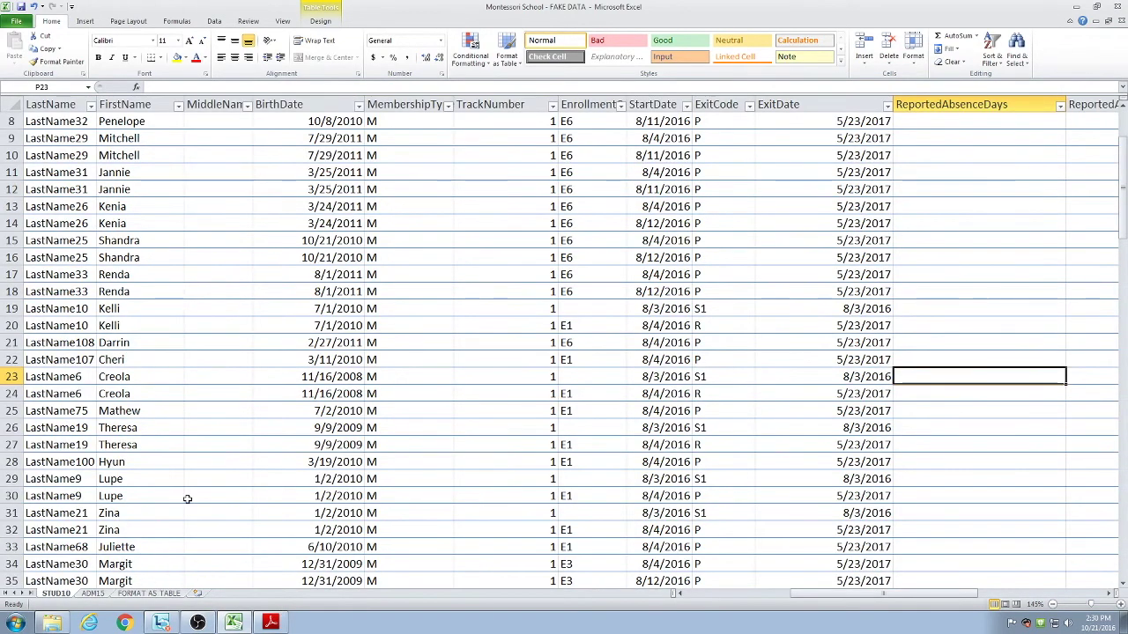
scroll(187, 499, down, 2)
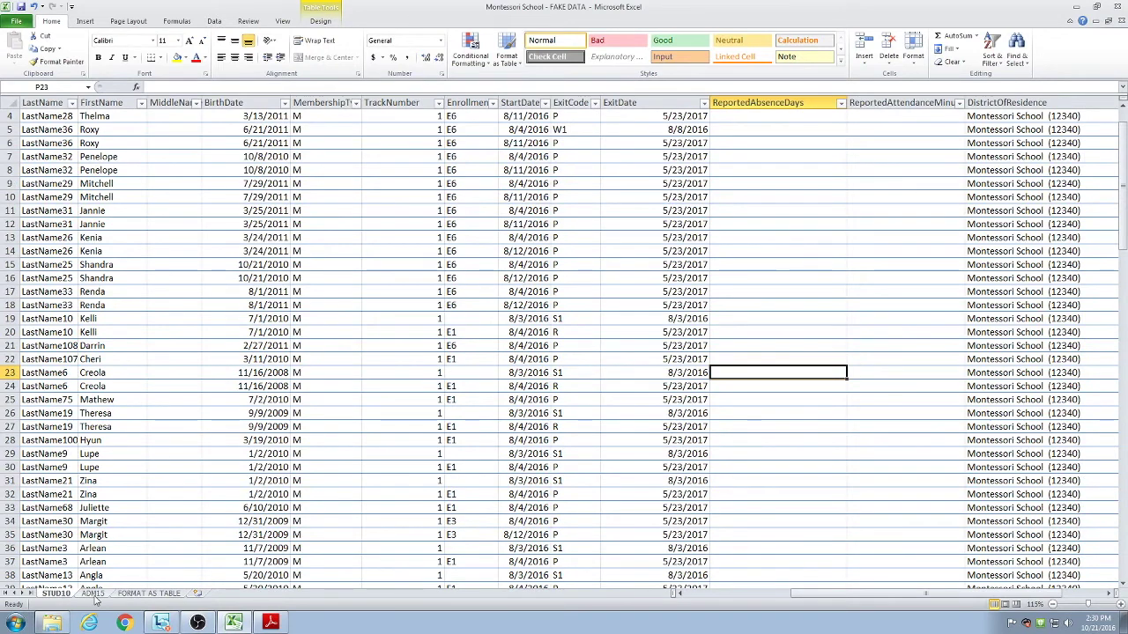
click(92, 594)
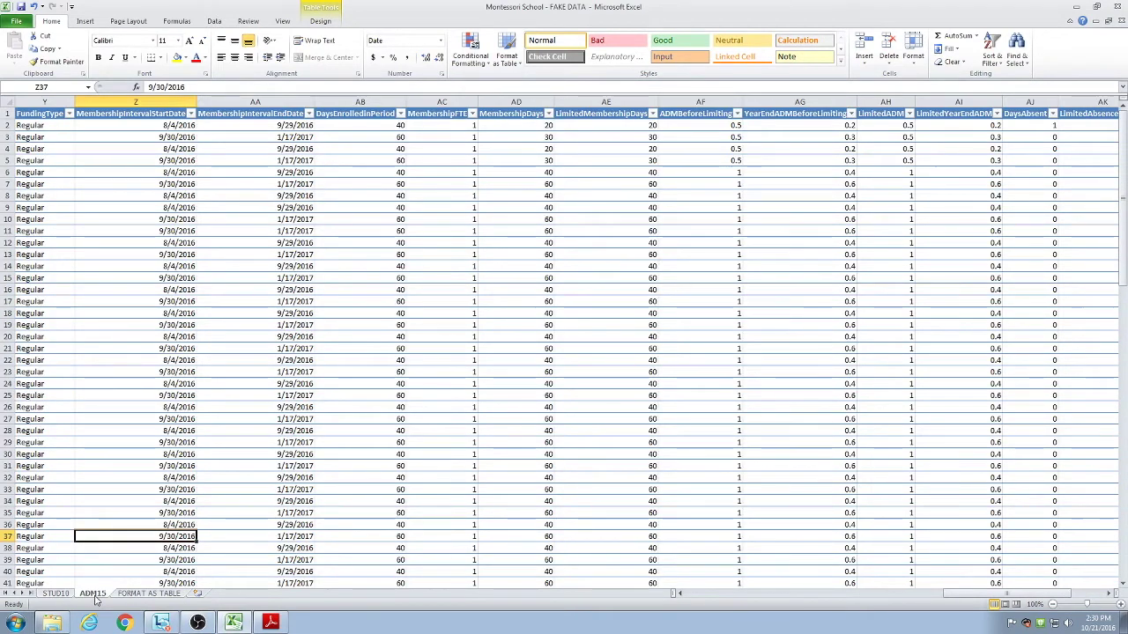
click(145, 594)
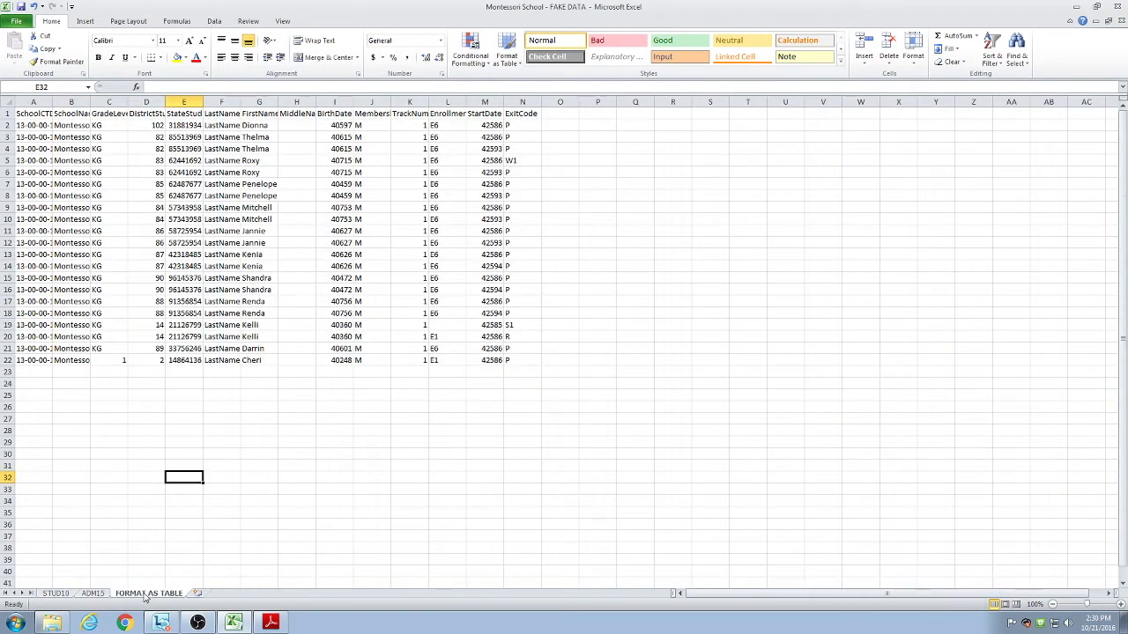
click(67, 594)
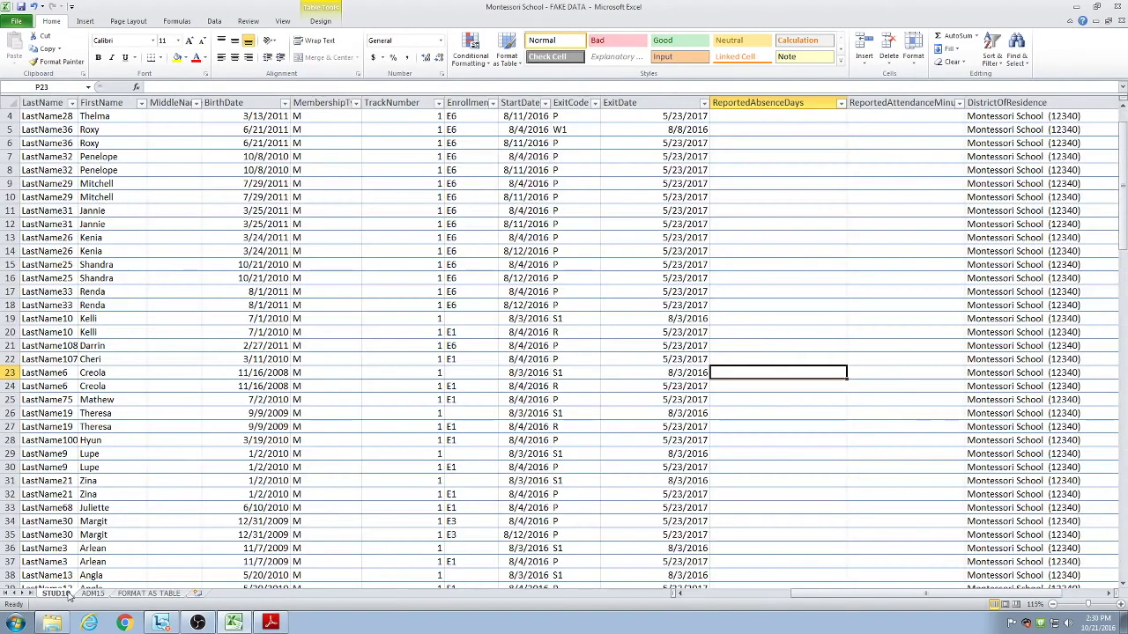
click(92, 593)
click(146, 595)
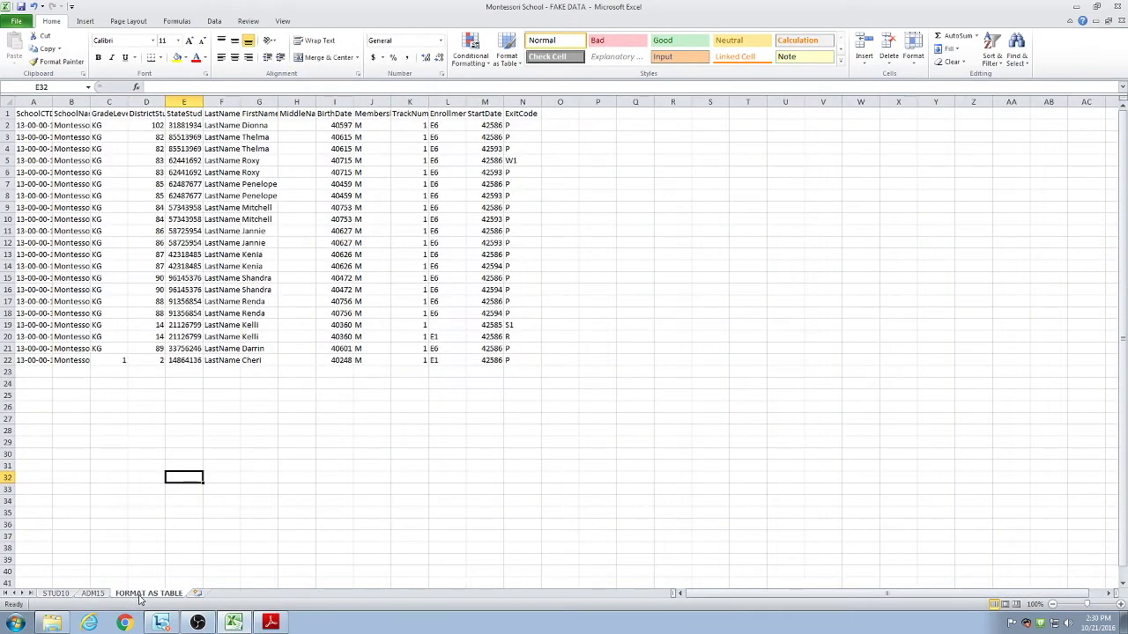
click(67, 595)
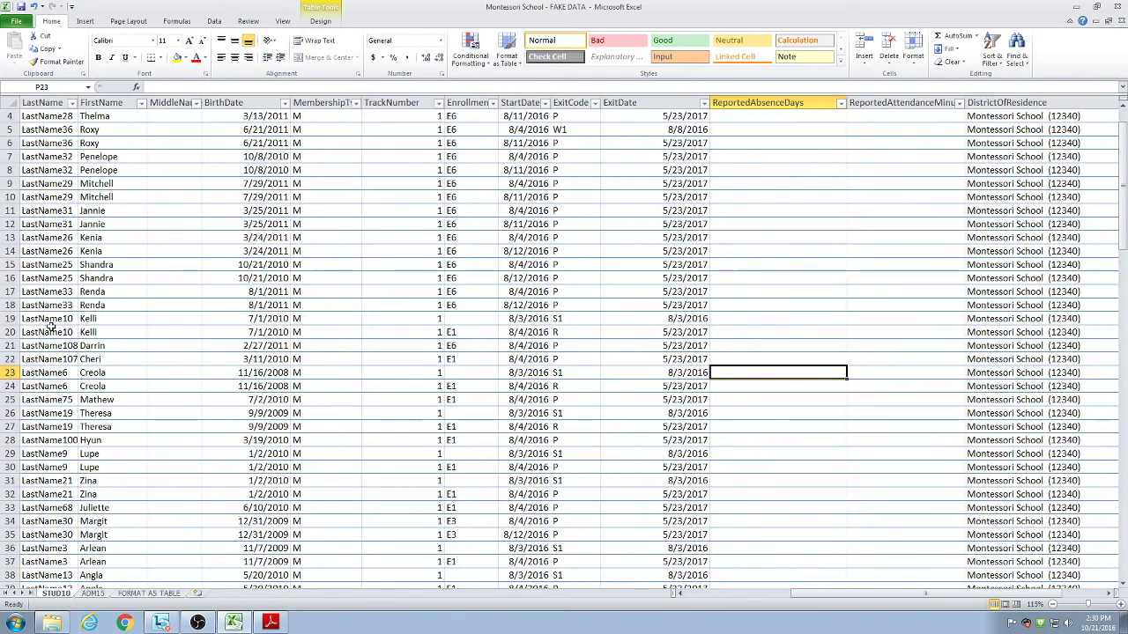
drag(792, 596, 685, 594)
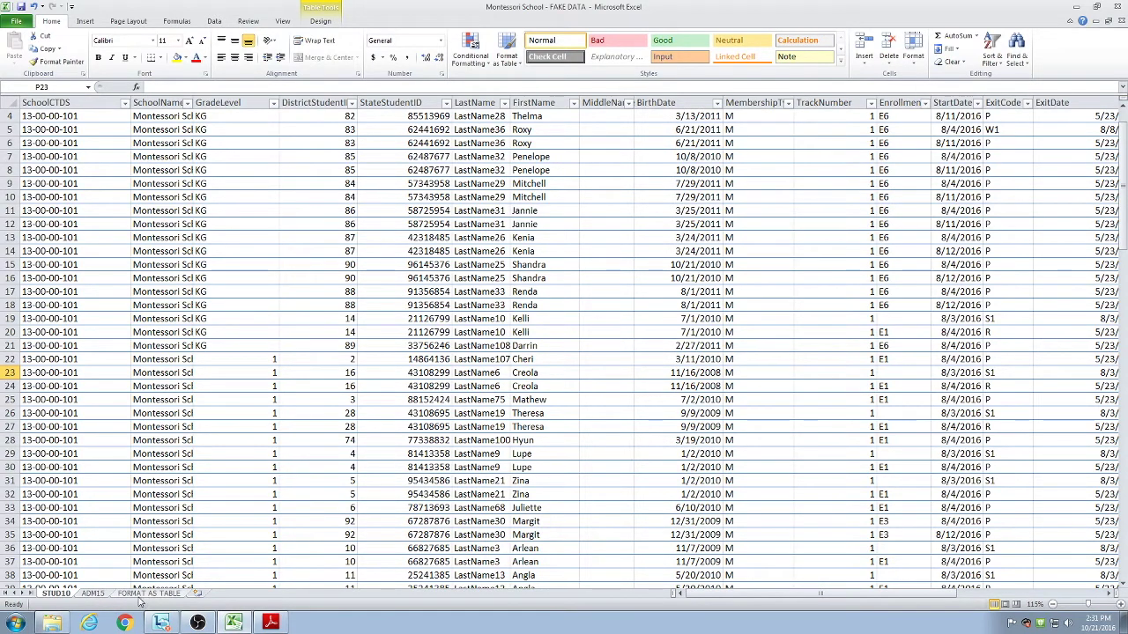
click(139, 596)
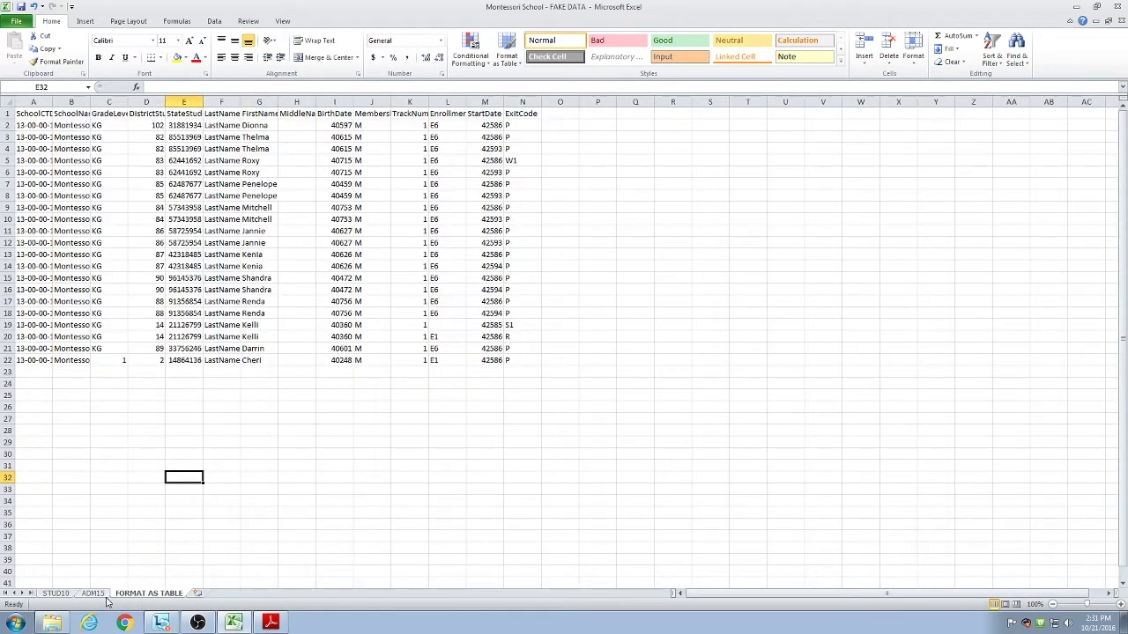
click(59, 597)
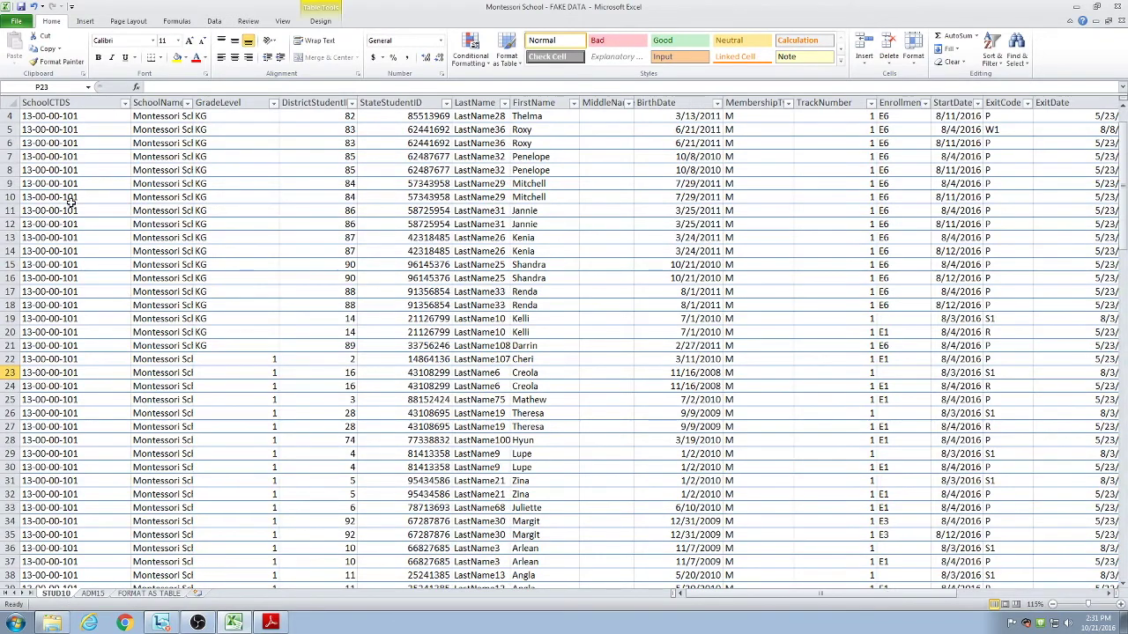
click(99, 595)
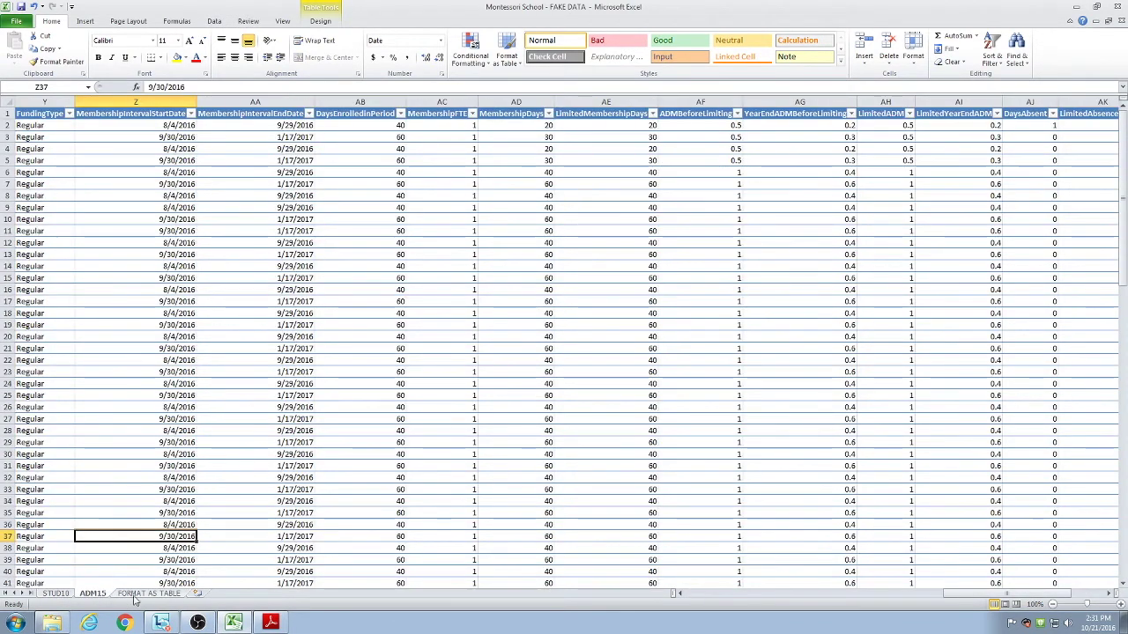
Format range A1:N22 on the FORMAT AS TABLE worksheet as a table with headers, using the blue Medium style with banded rows.
click(141, 594)
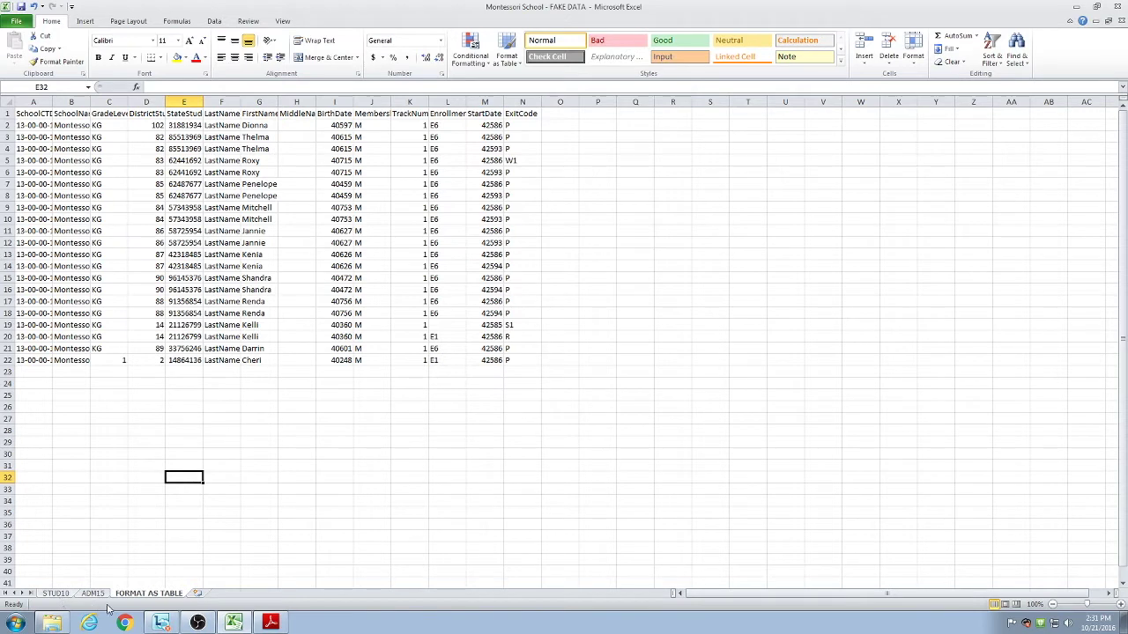
click(33, 113)
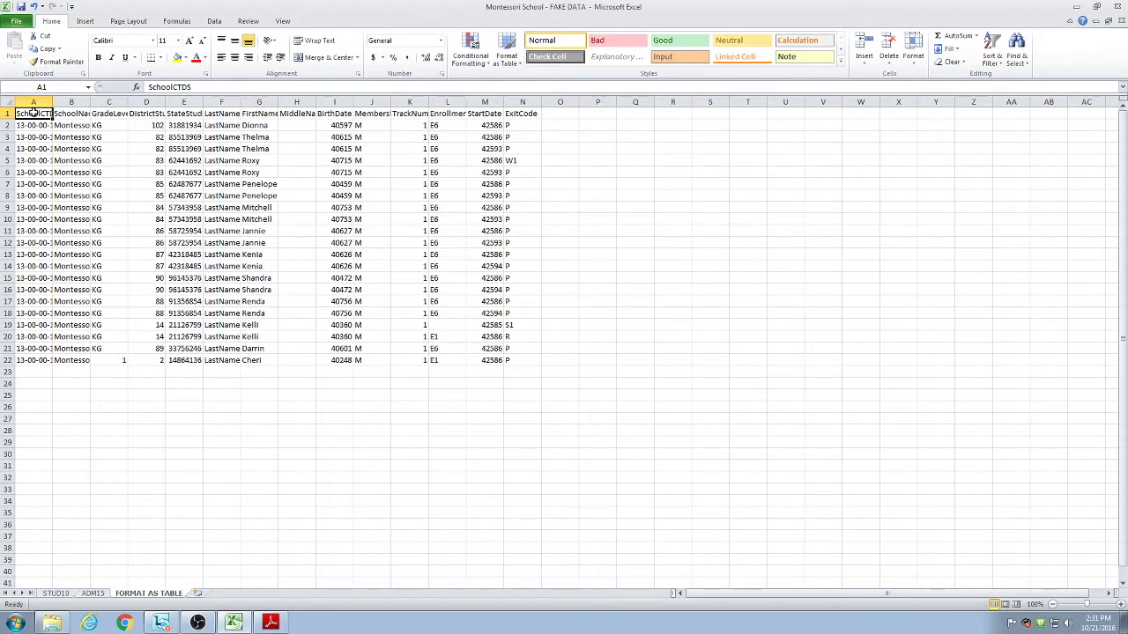
key(ctrl+a)
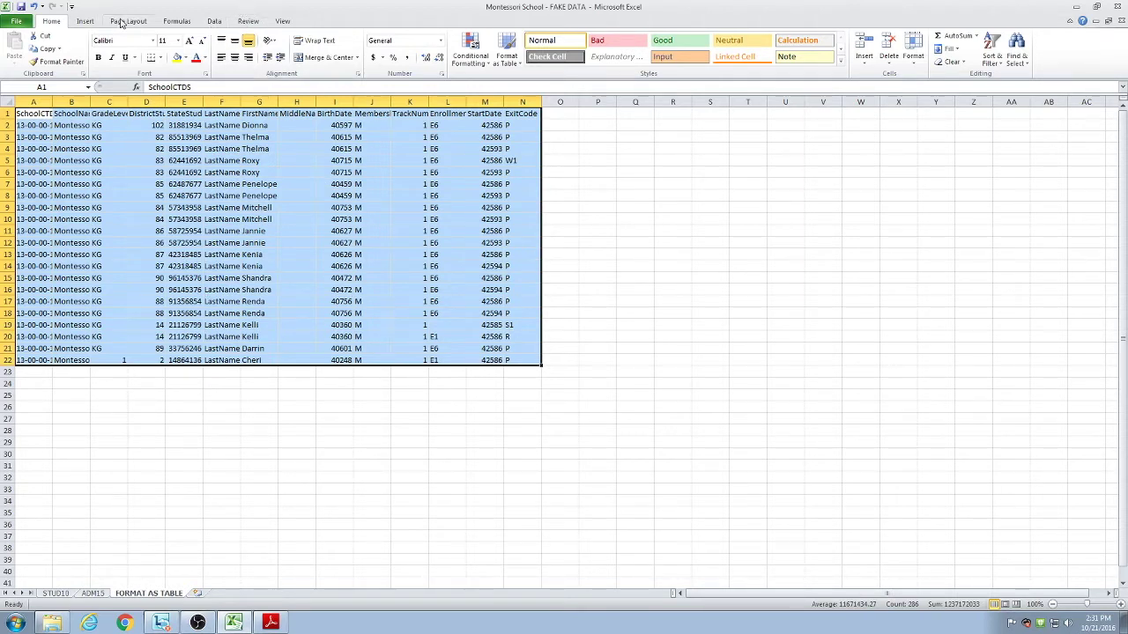
click(248, 23)
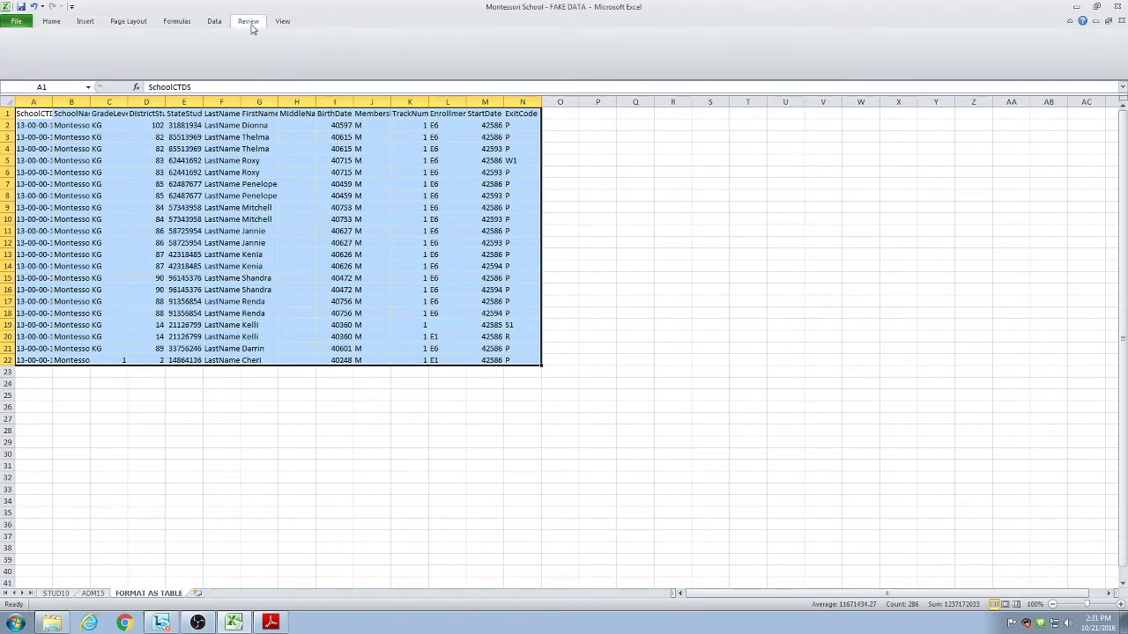
click(215, 23)
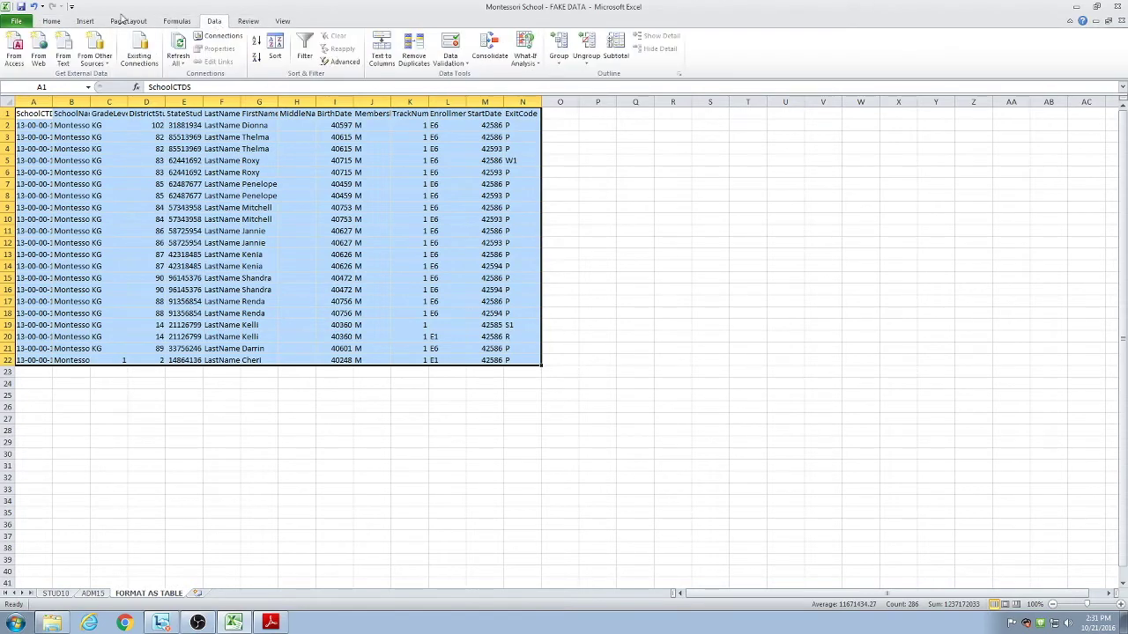
click(49, 20)
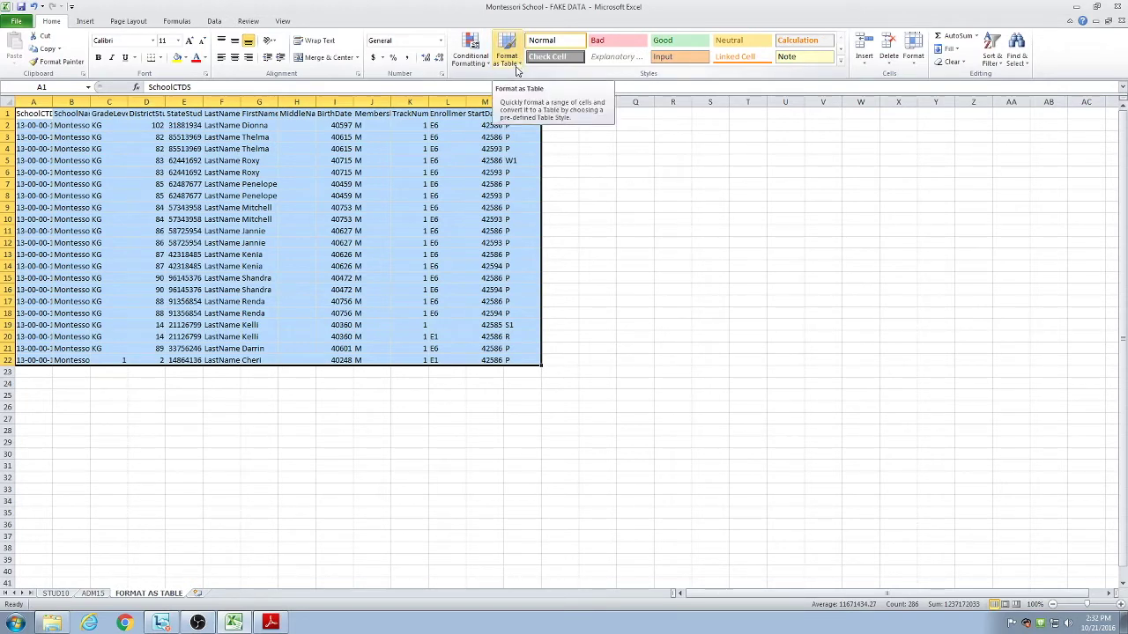
click(518, 70)
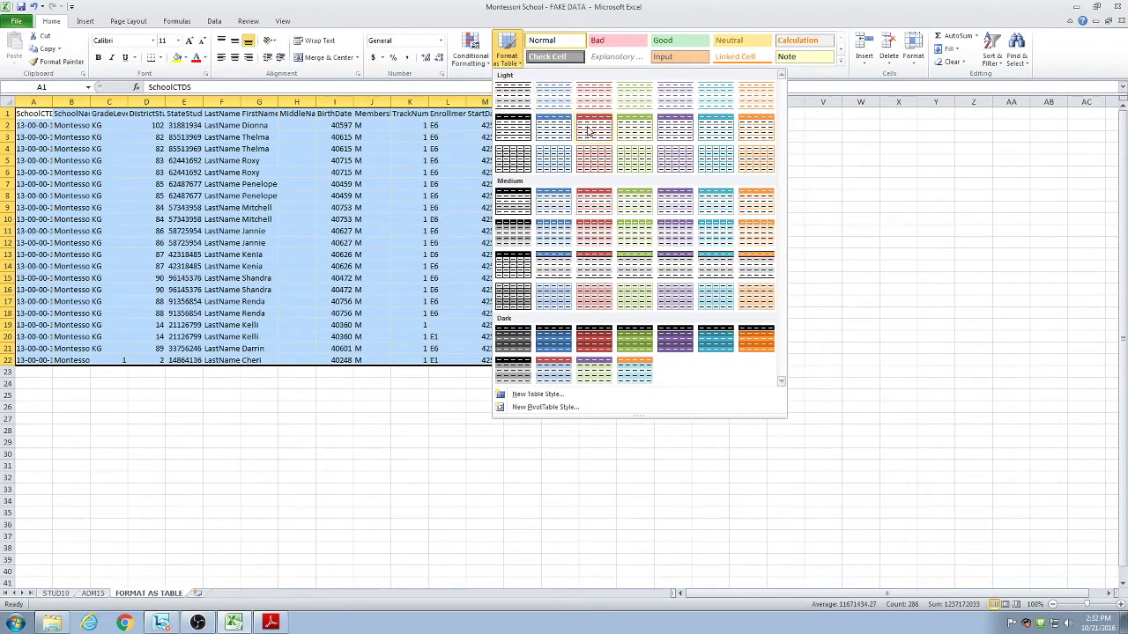
click(553, 212)
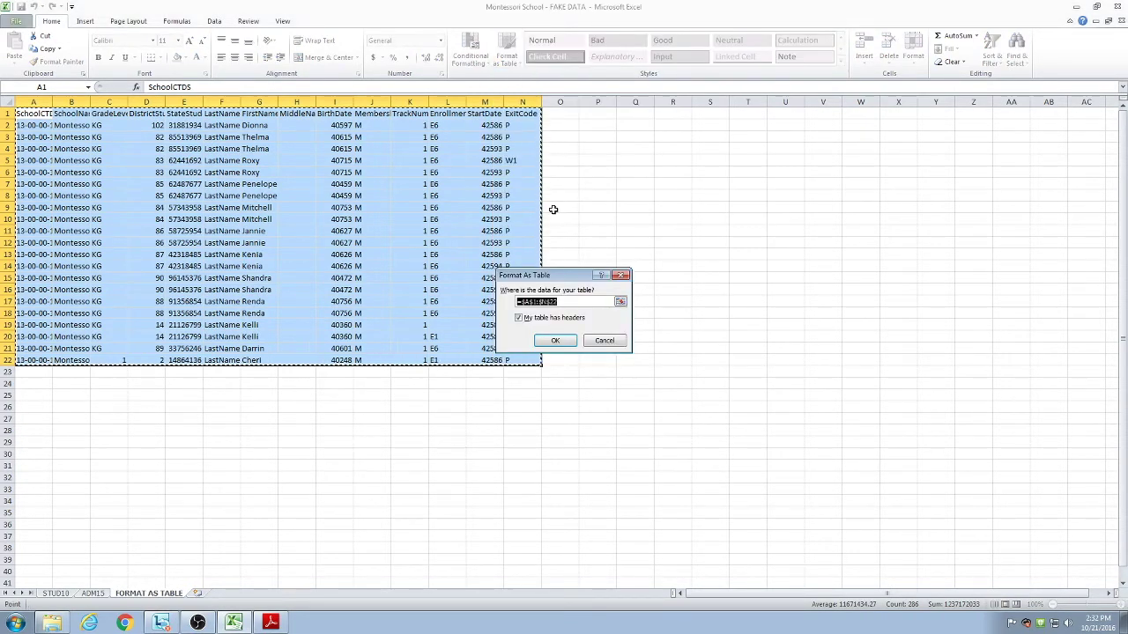
click(553, 342)
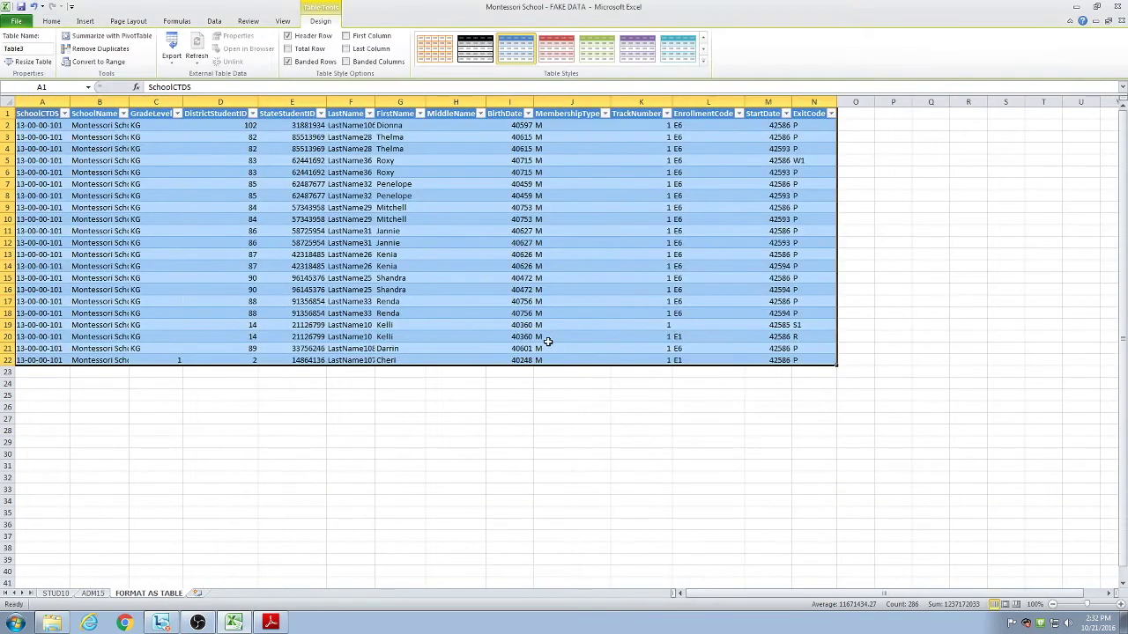
Inspect the header row and the data rows of the newly formatted table.
click(35, 112)
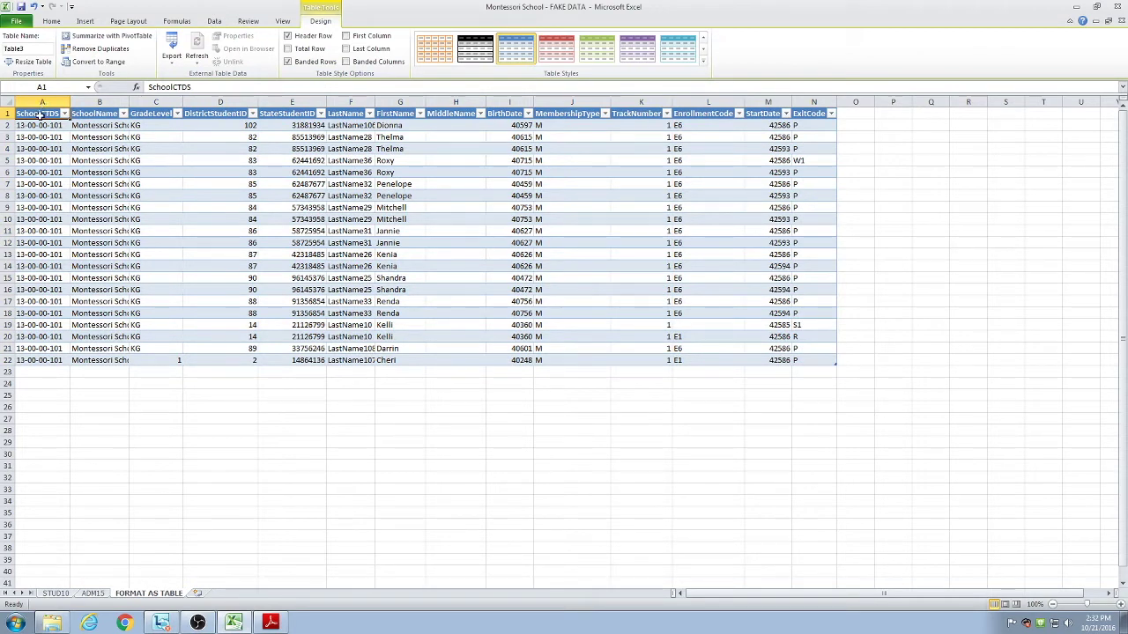
drag(39, 114, 828, 113)
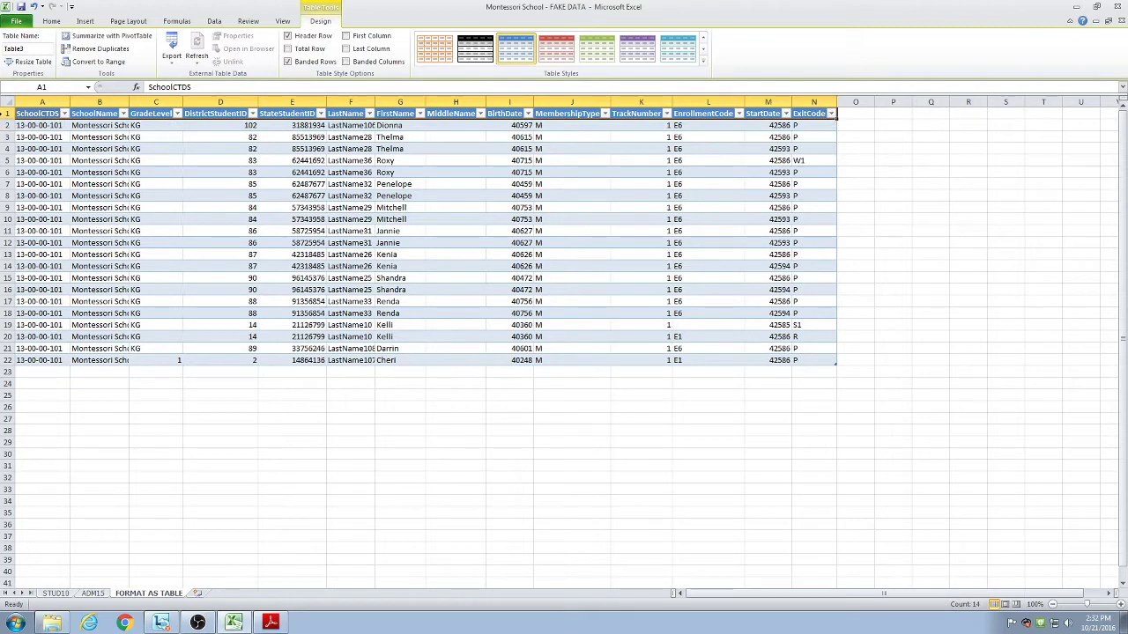
drag(37, 125, 438, 346)
click(156, 207)
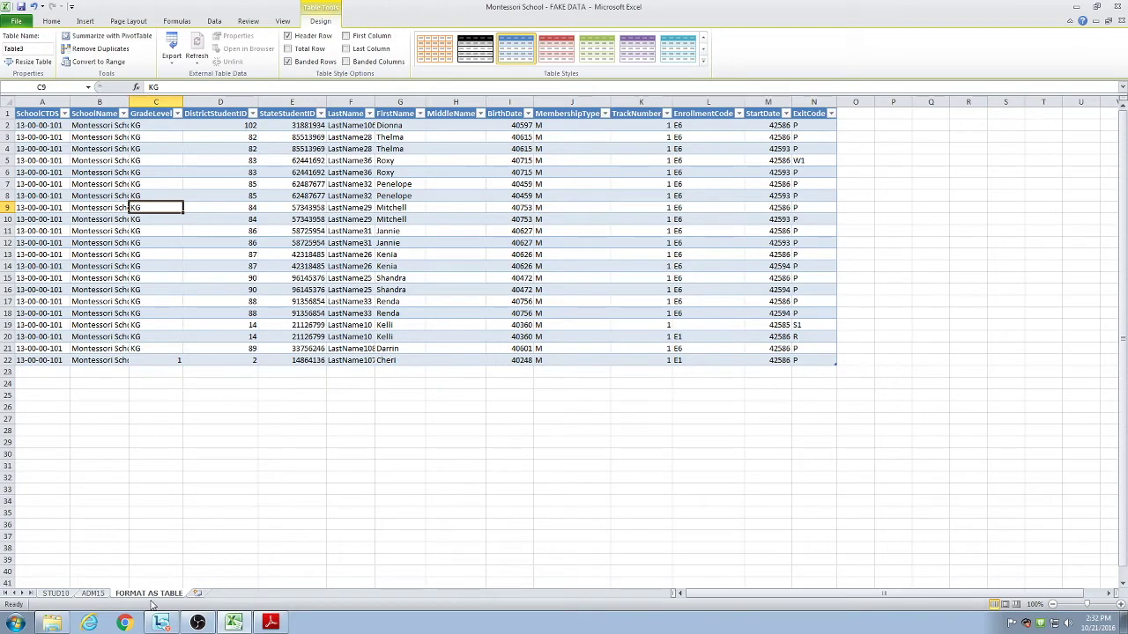
Compare the formatted tables on the ADM15 and STUD10 worksheets, finishing on STUD10.
click(101, 595)
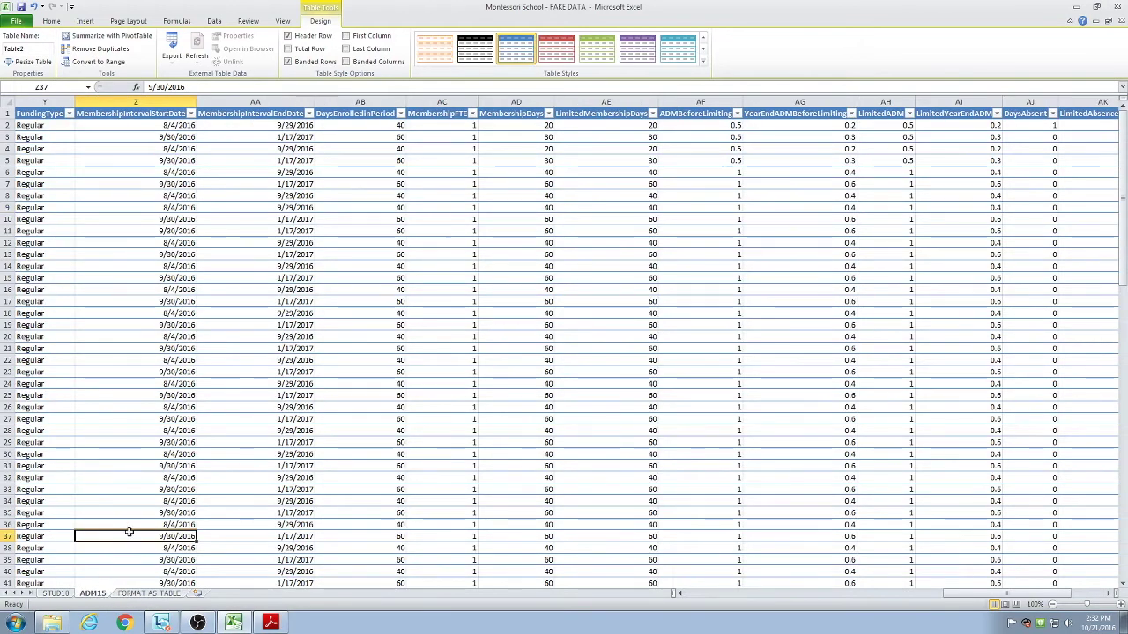
click(55, 594)
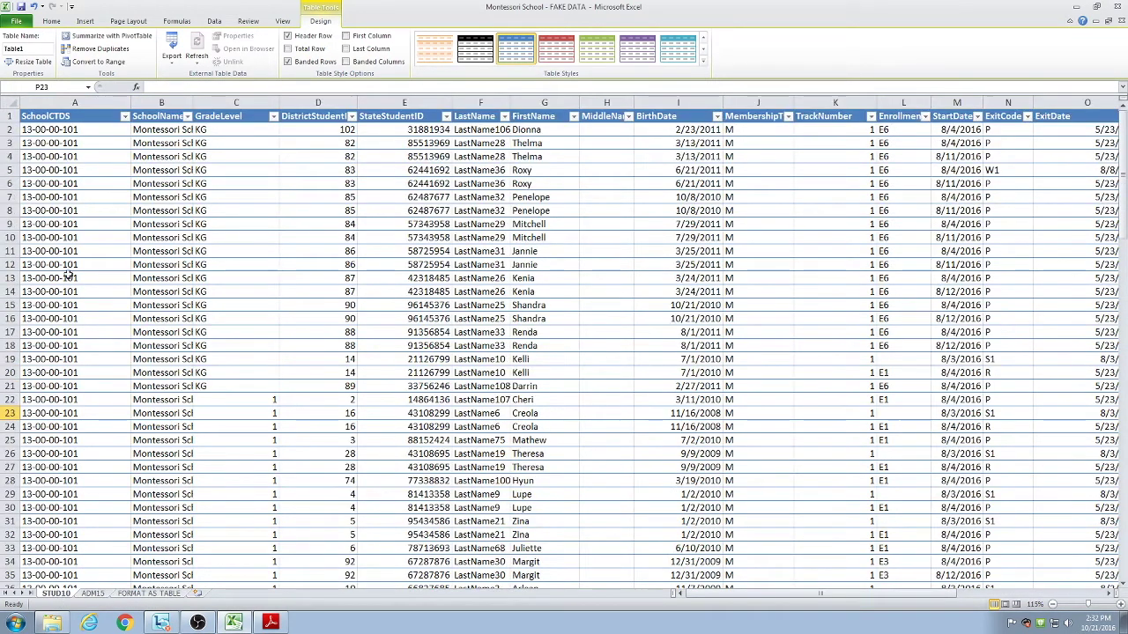
click(8, 103)
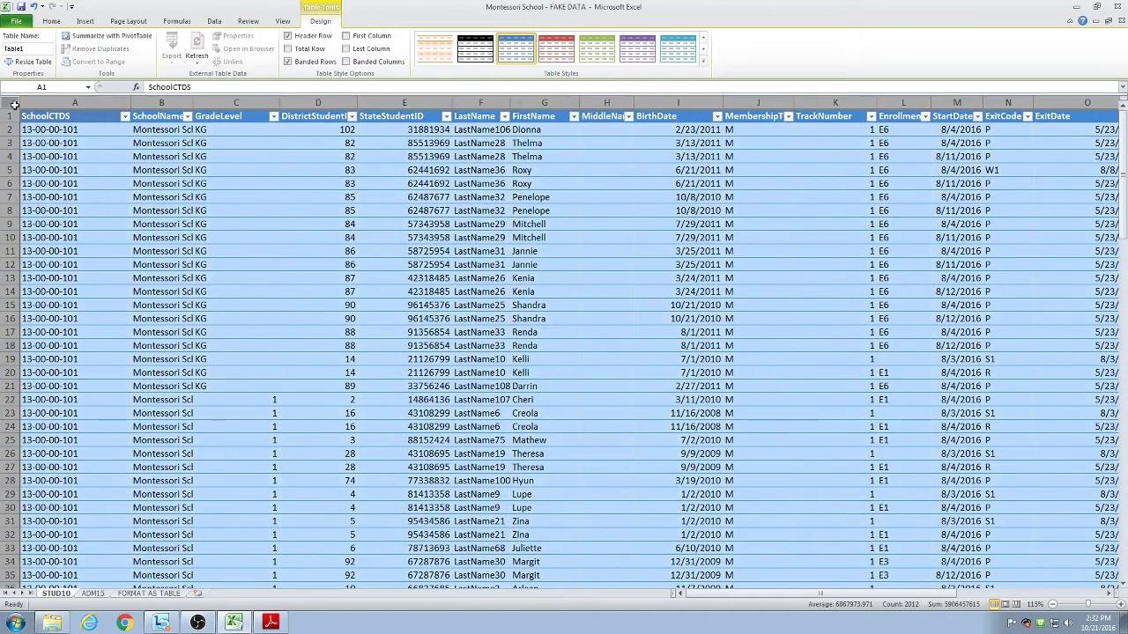
click(298, 197)
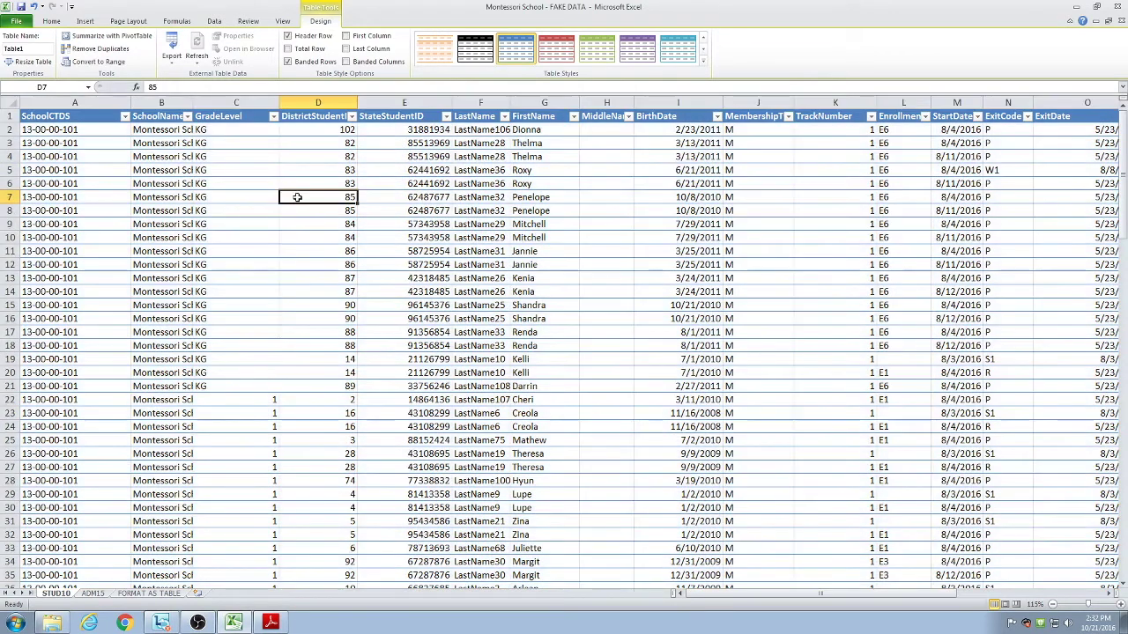
click(92, 595)
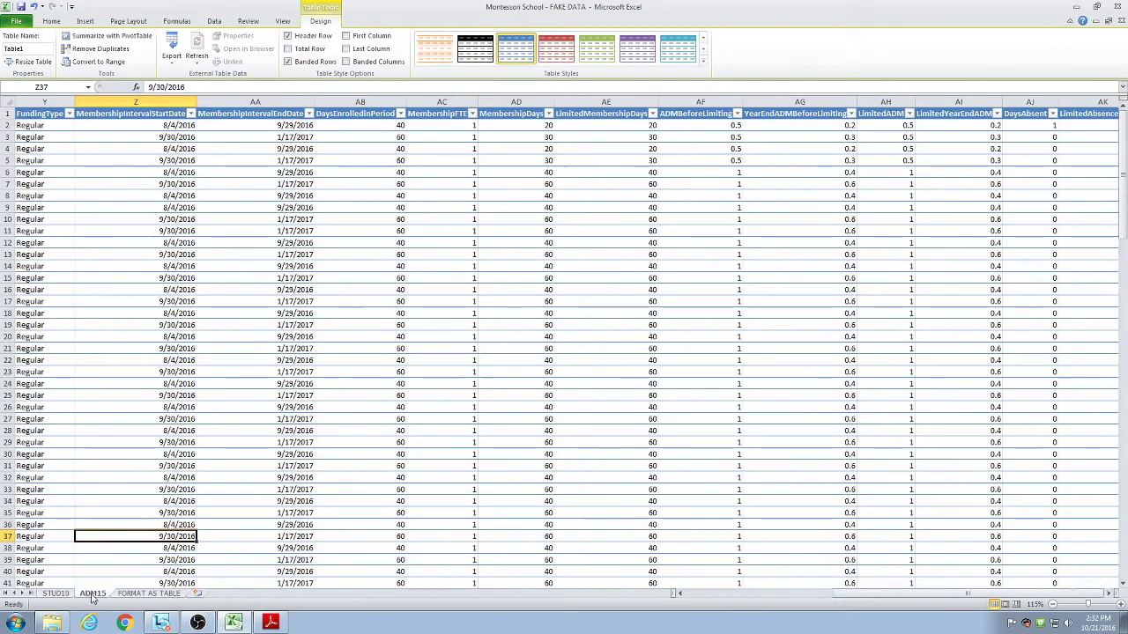
click(56, 594)
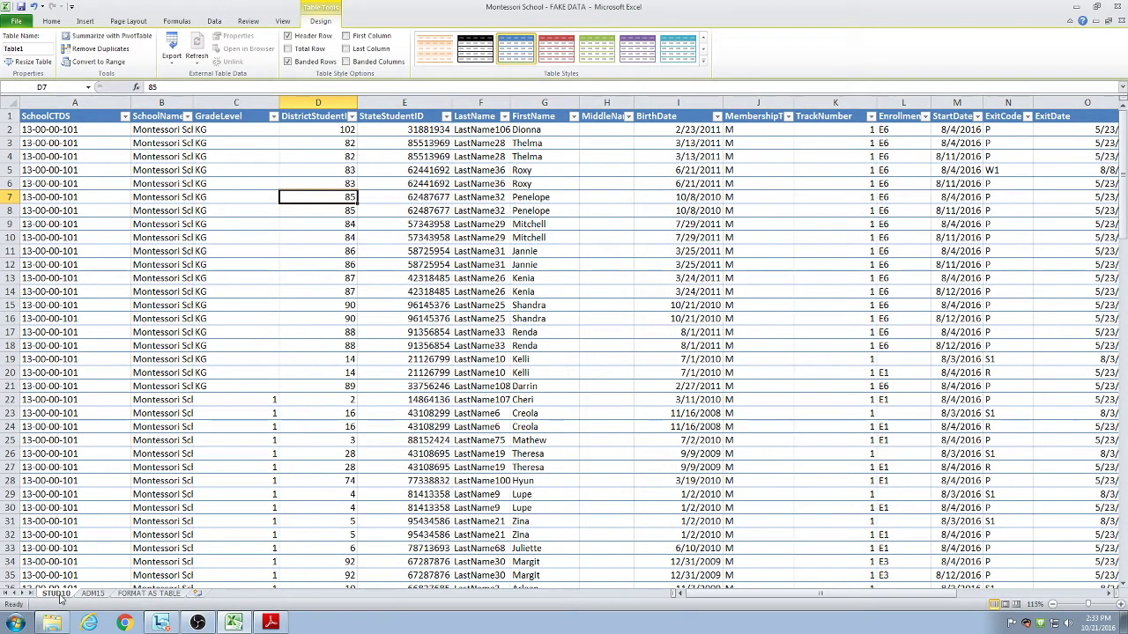
click(92, 594)
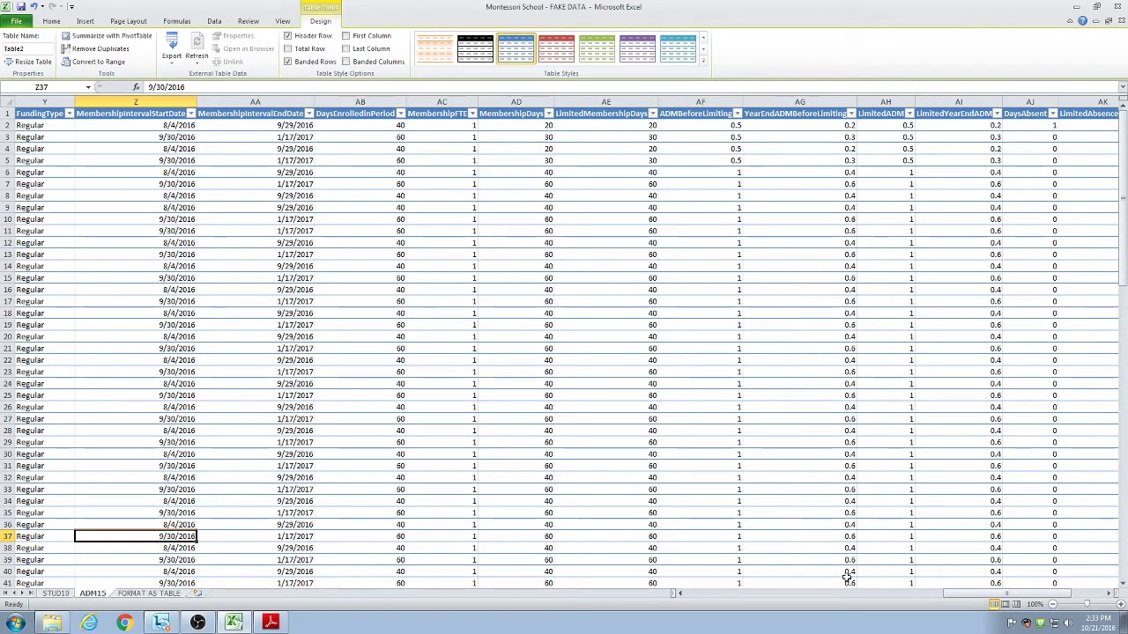
click(54, 594)
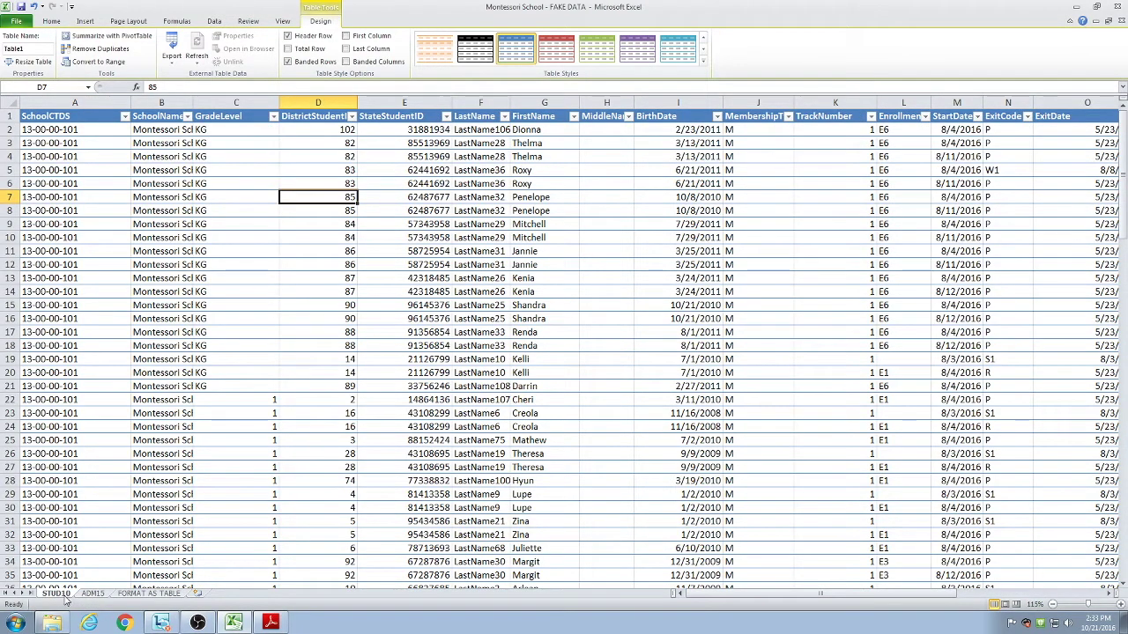
Review the ADM15 and STUD10 worksheets alternately to see which records are being compared, returning to STUD10.
click(93, 594)
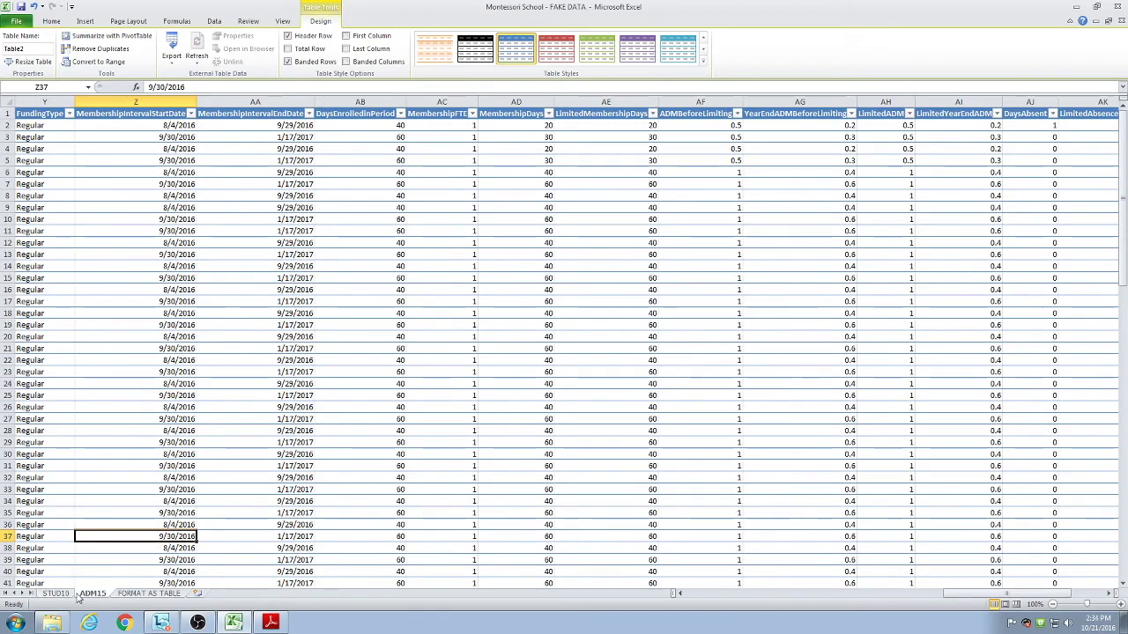
click(55, 593)
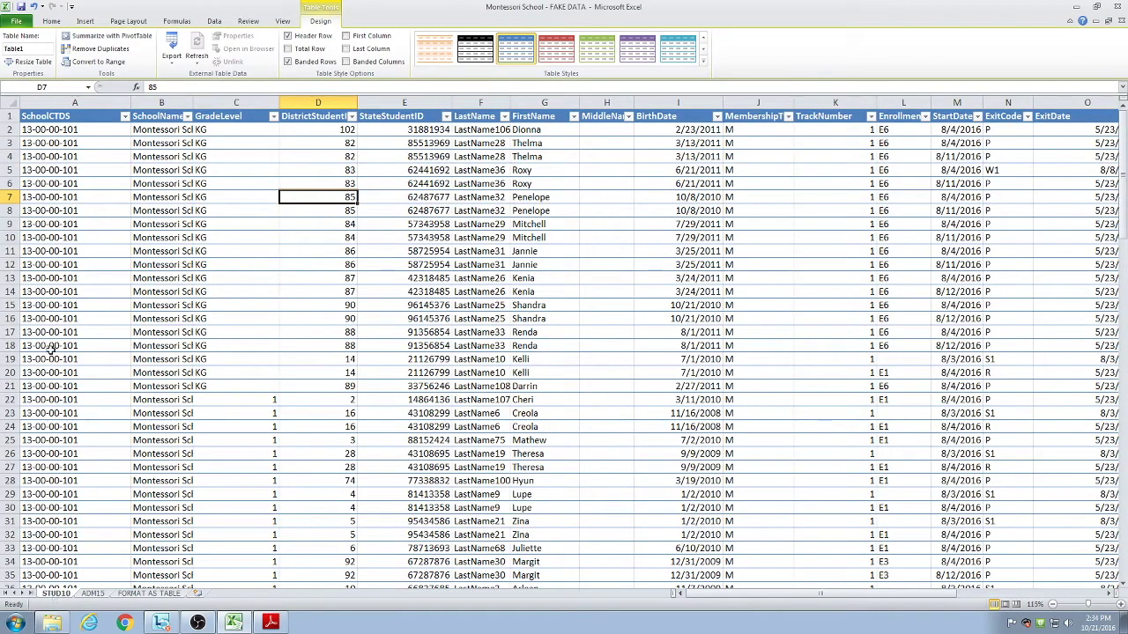
click(92, 595)
click(58, 595)
click(97, 595)
click(67, 596)
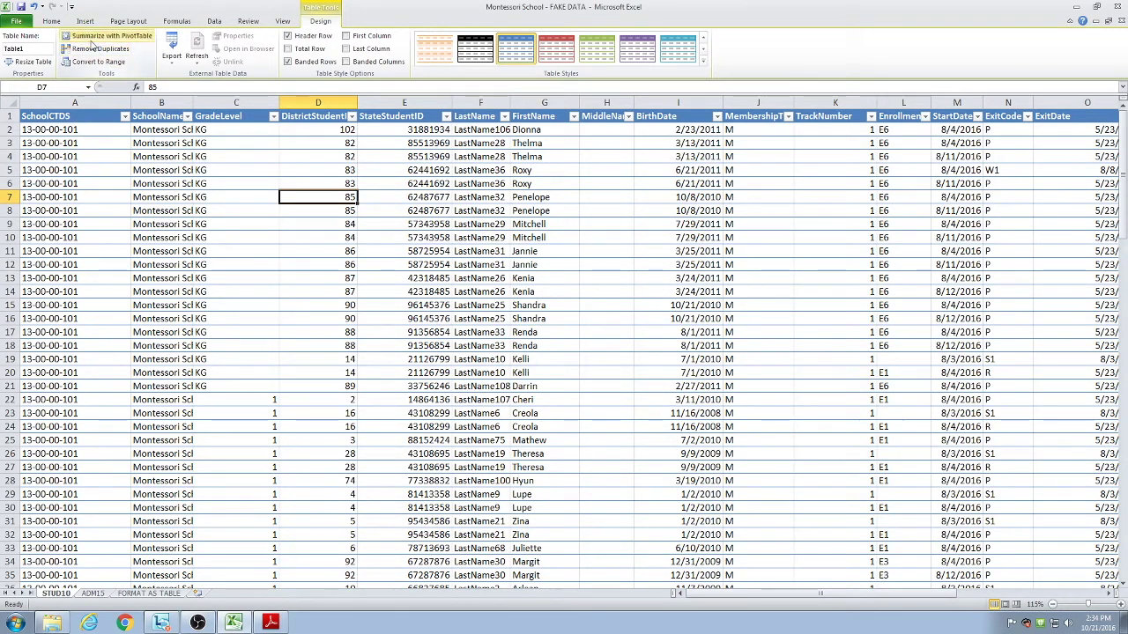
Insert a table column before SchoolCTDS on the STUD10 worksheet and name its header Compare.
click(70, 116)
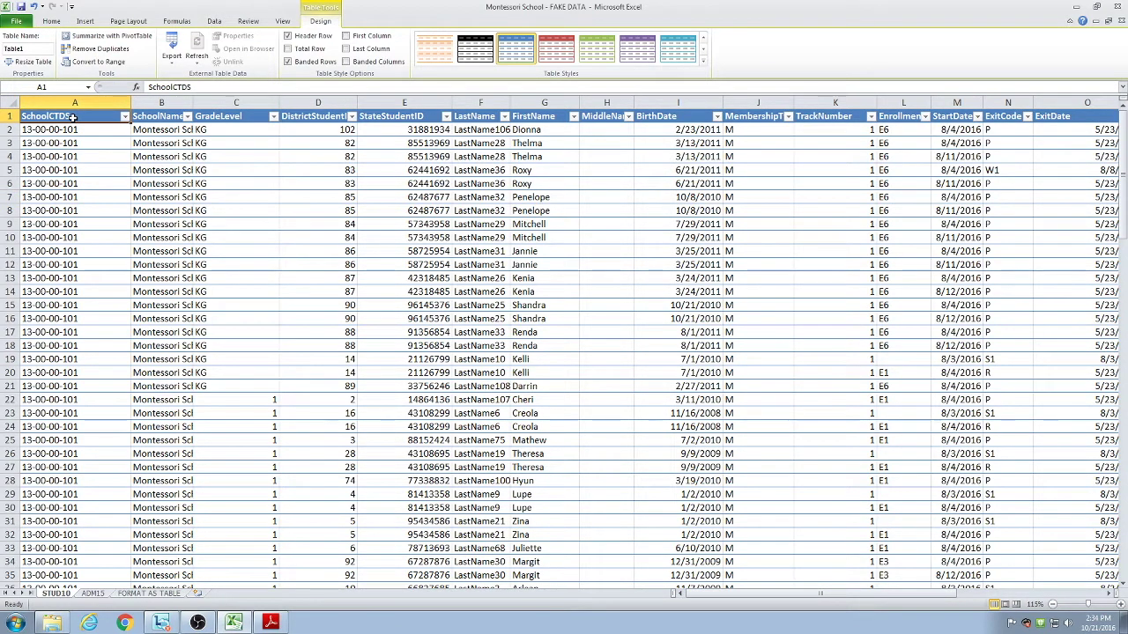
right_click(74, 118)
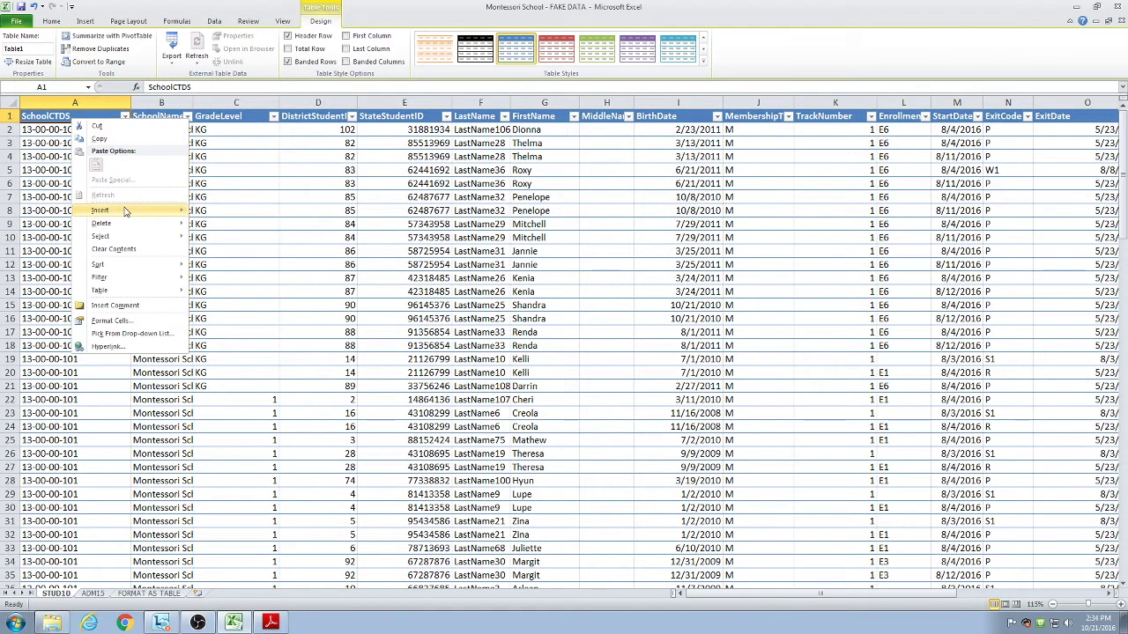
mouse_move(126, 212)
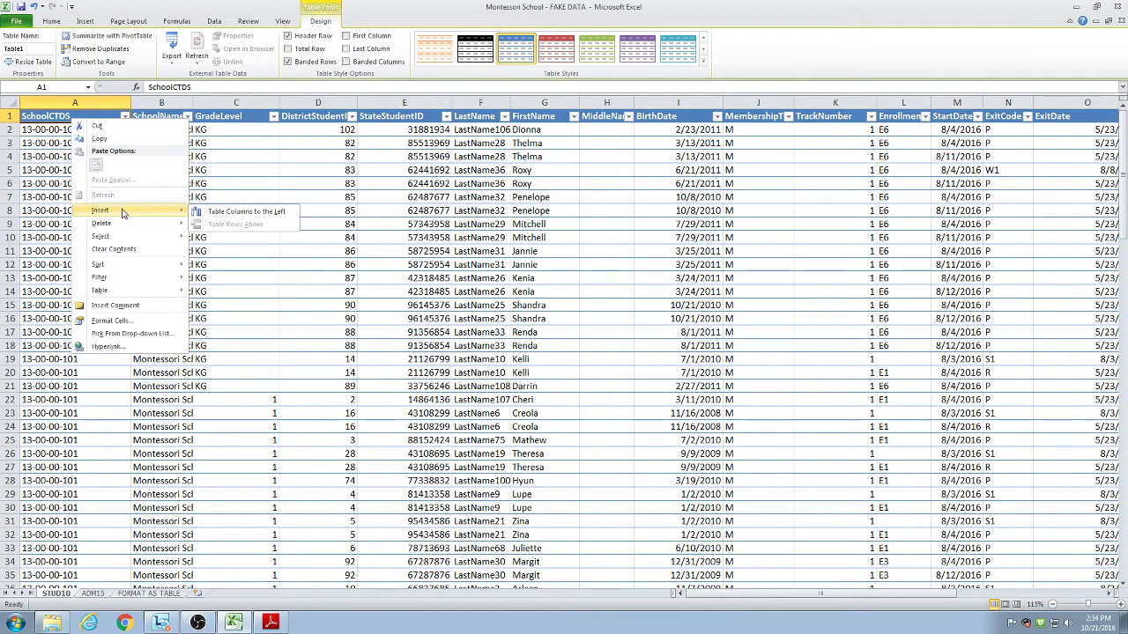
click(97, 138)
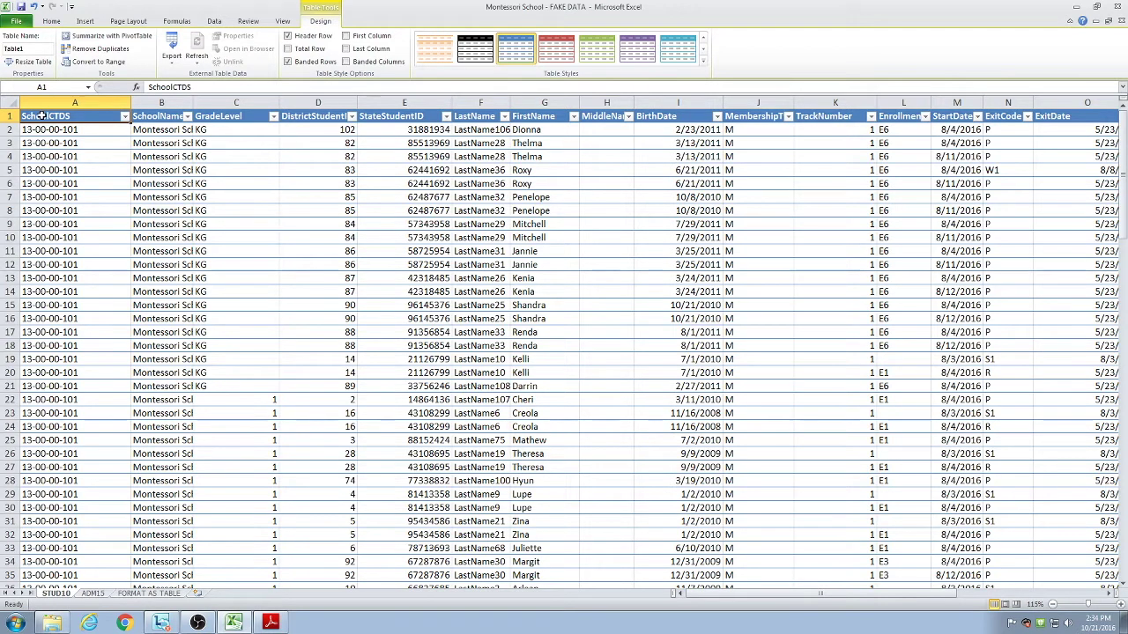
right_click(43, 115)
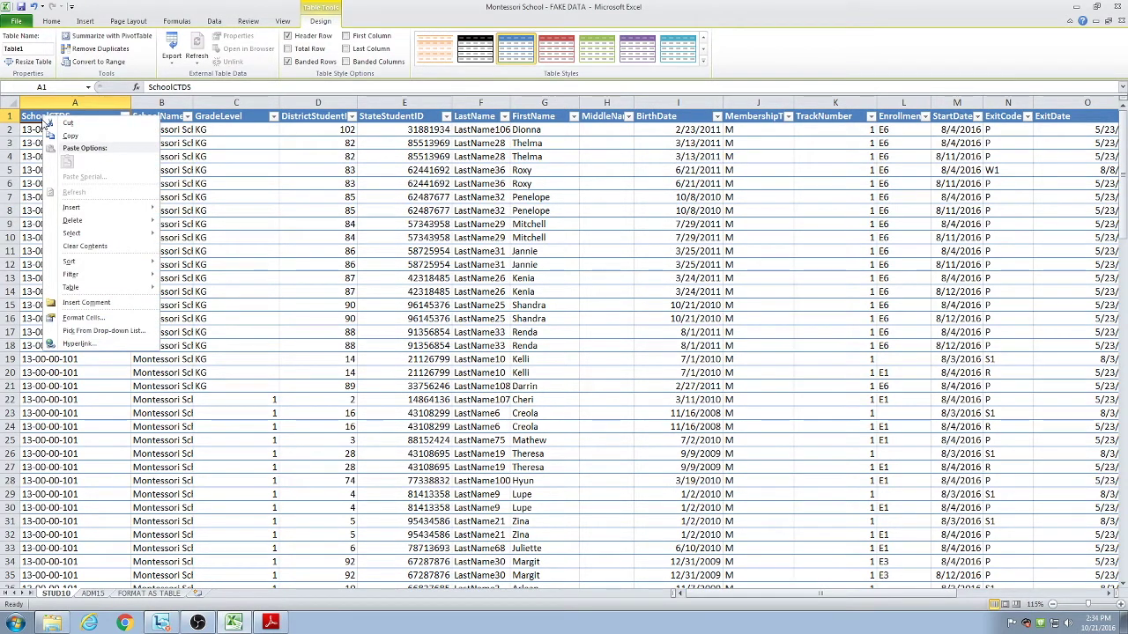
mouse_move(94, 263)
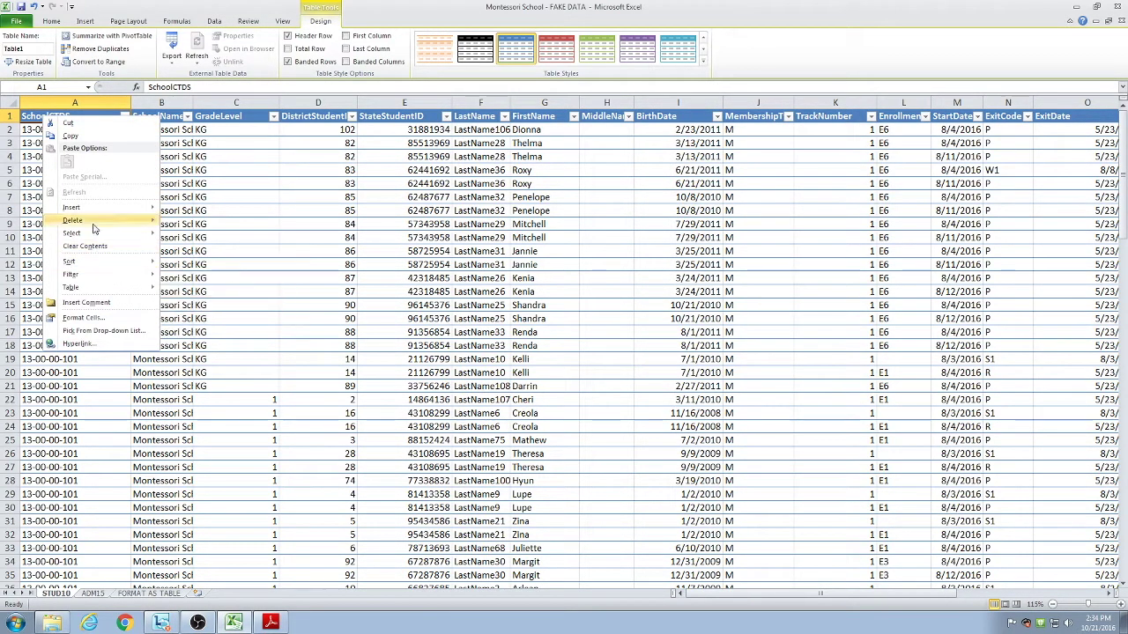
mouse_move(89, 210)
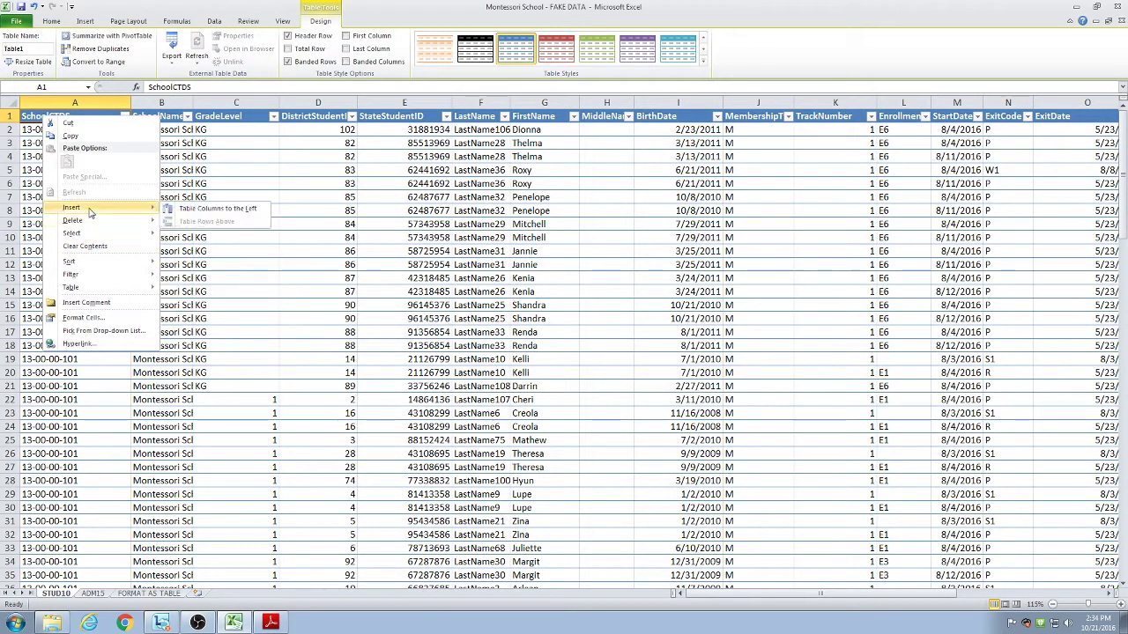
click(194, 209)
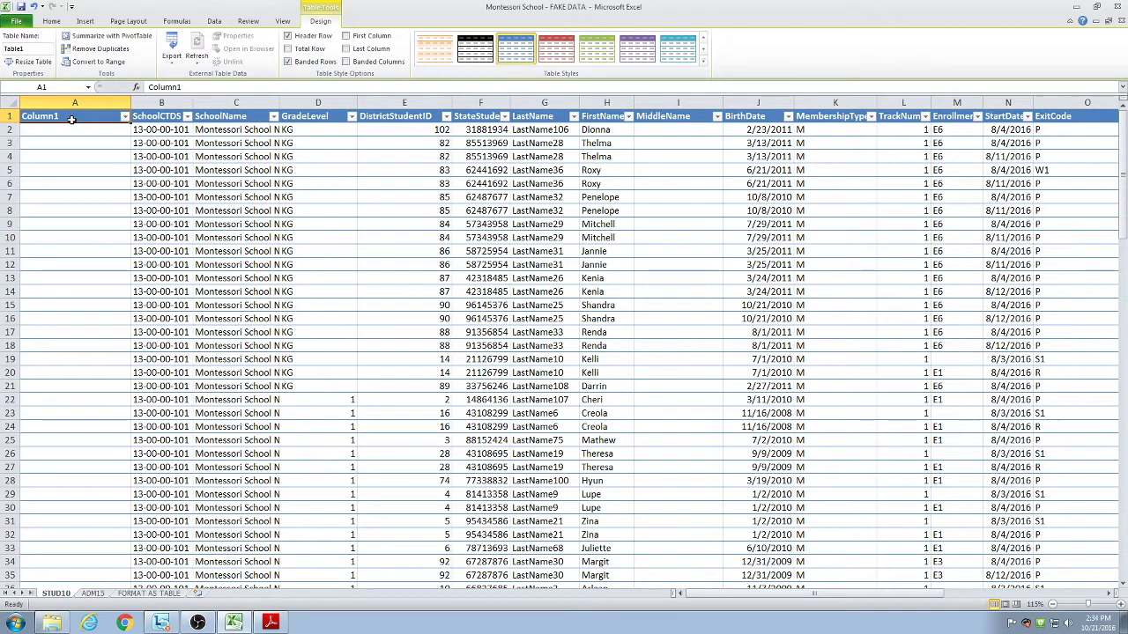
text(C)
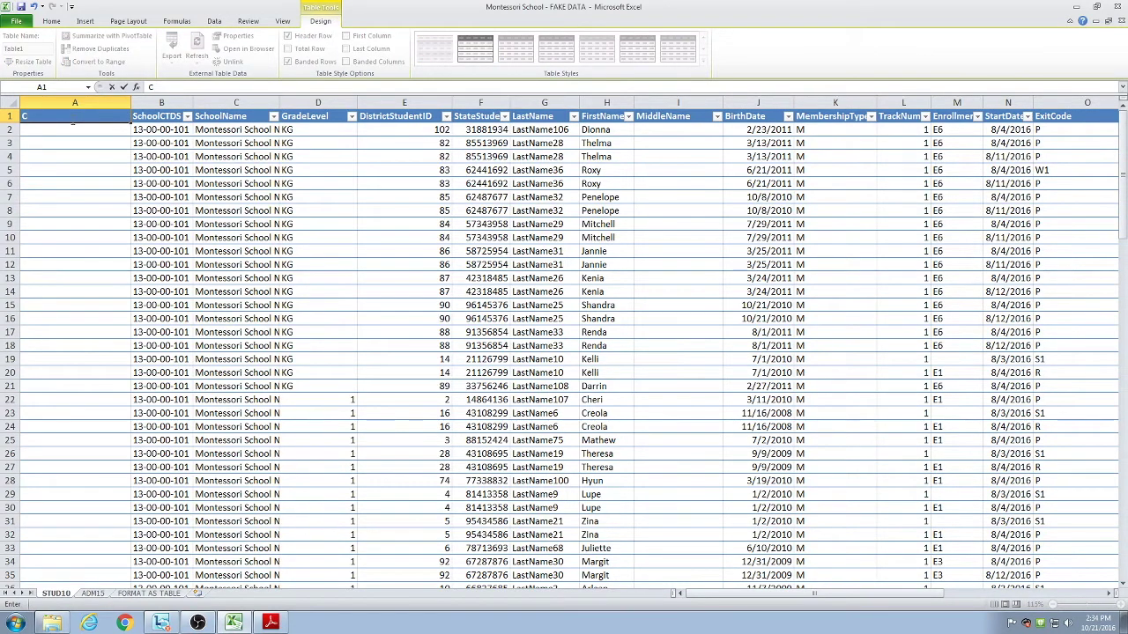
text(ompare)
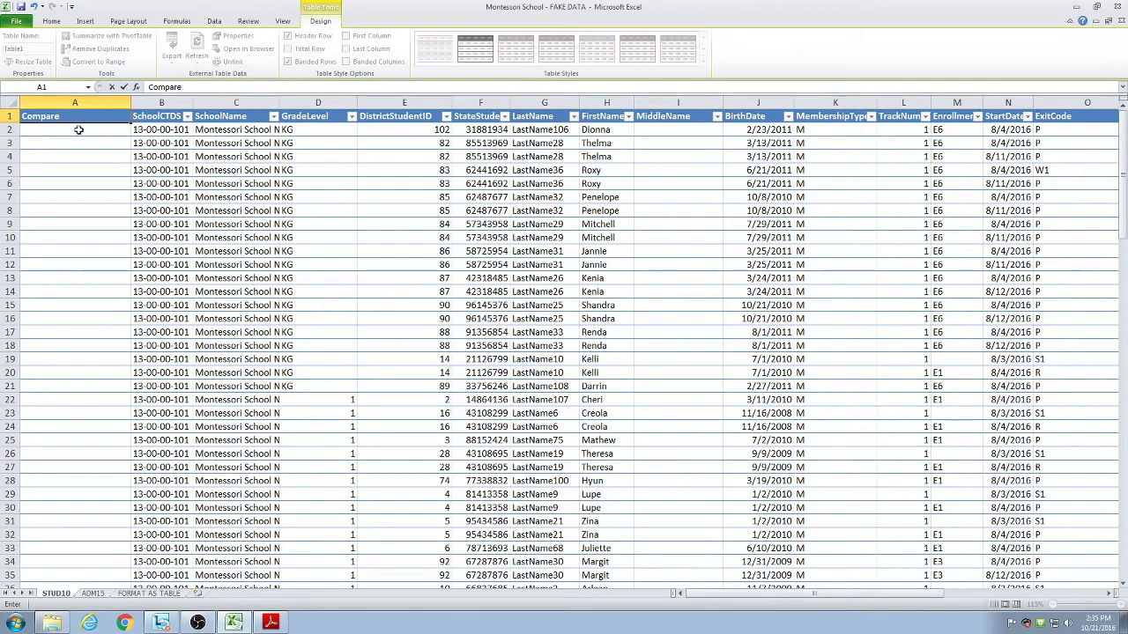
key(Return)
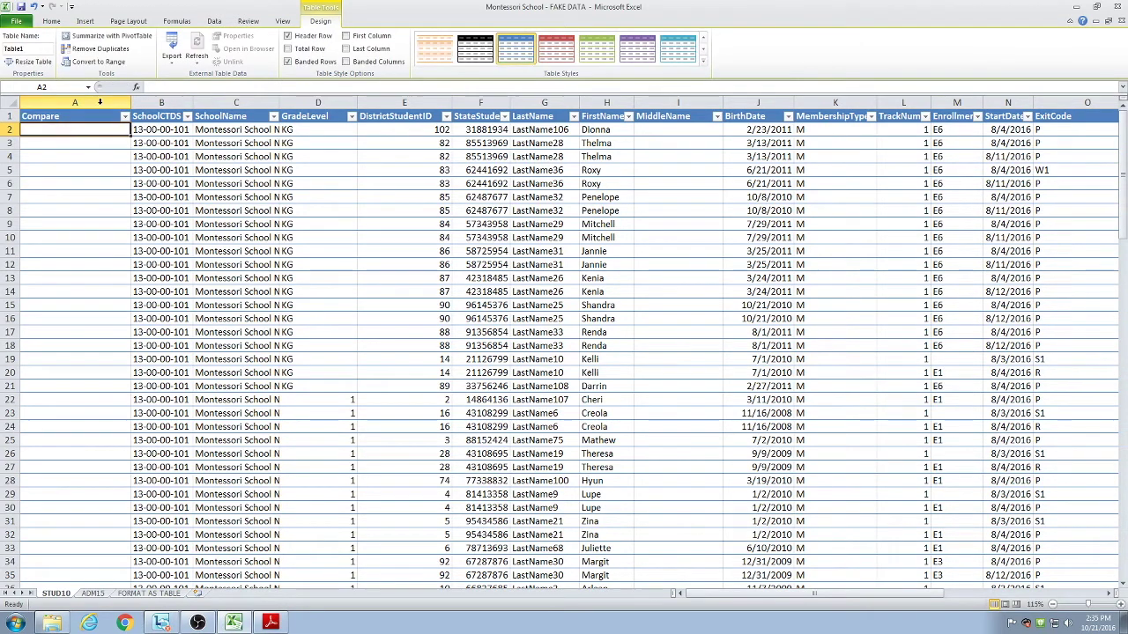
Display the function library for adding a formula to cell A2.
click(123, 22)
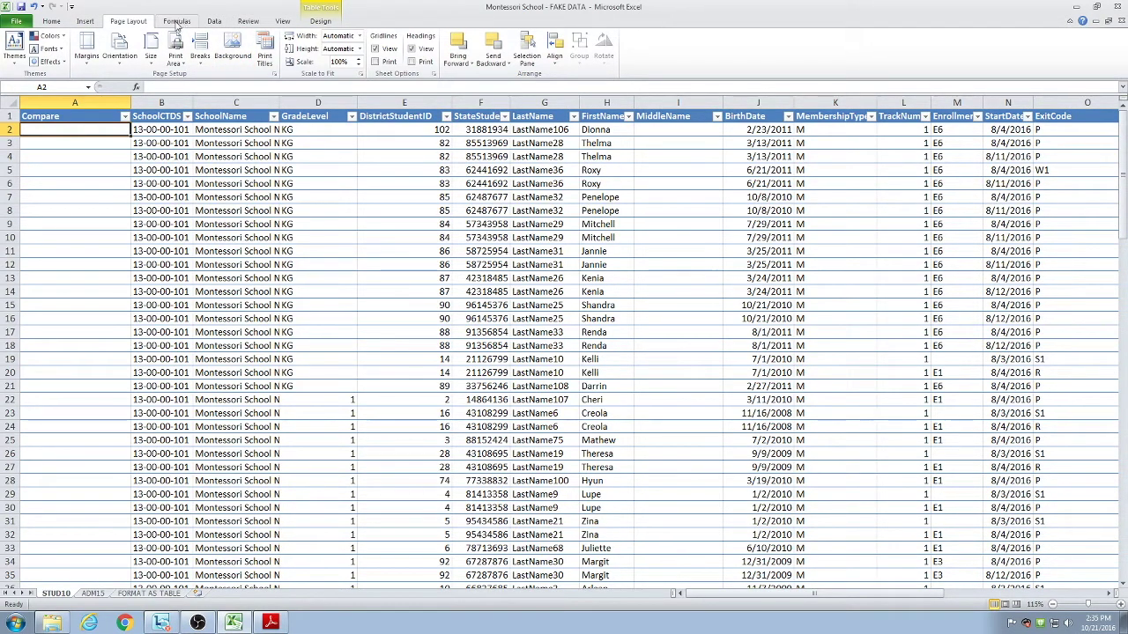
click(177, 23)
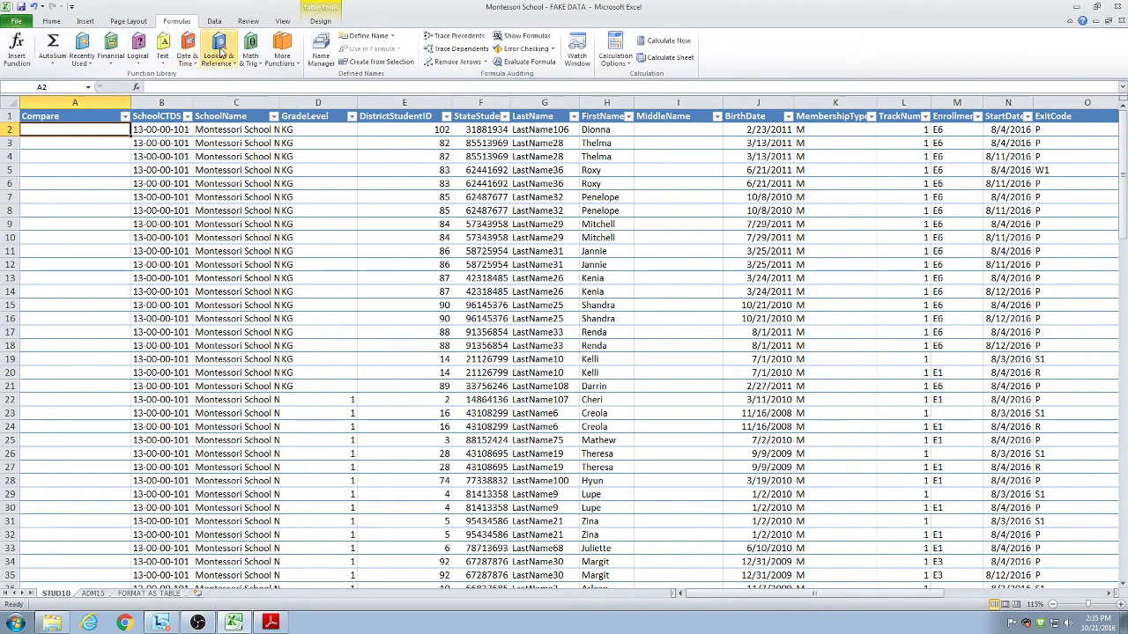
click(188, 88)
text(=v)
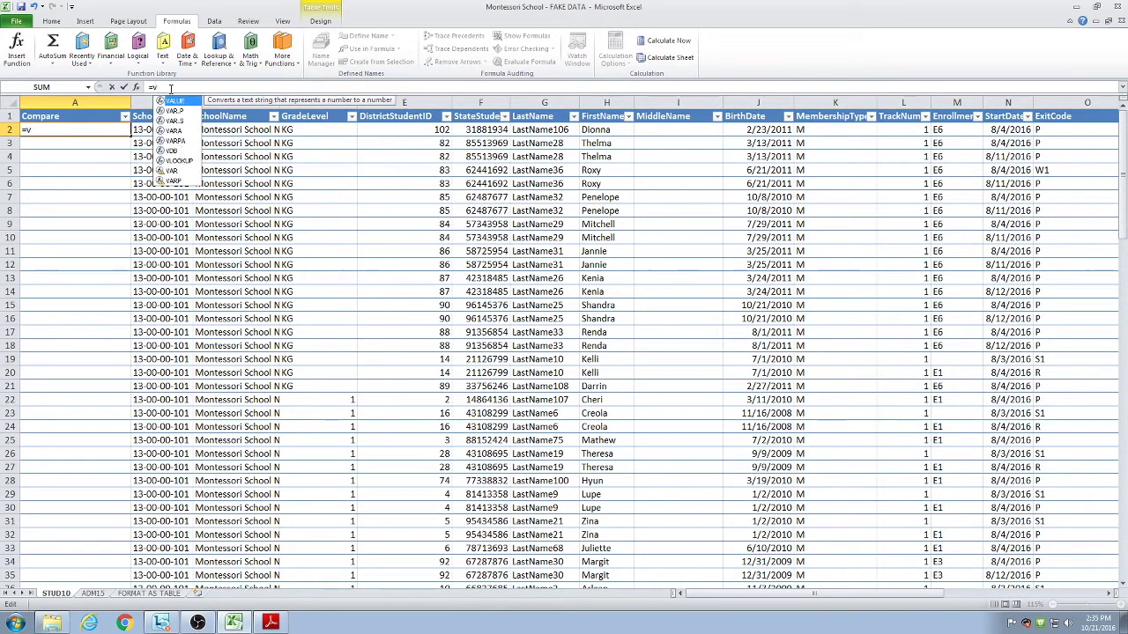
key(BackSpace)
key(BackSpace)
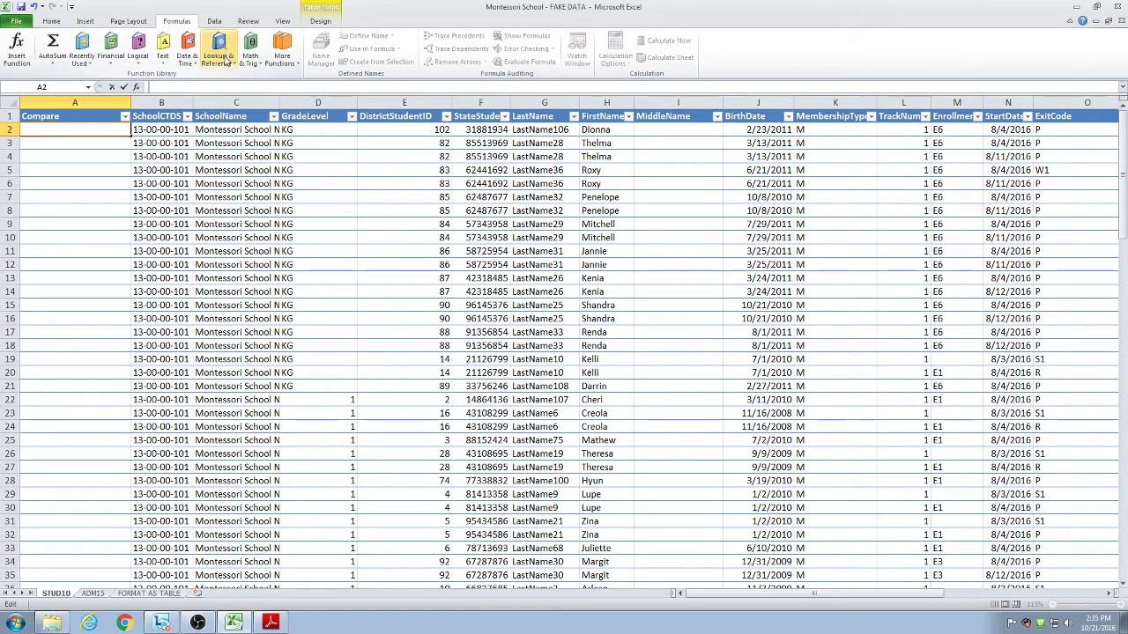
Start a VLOOKUP function in cell A2 and move its arguments dialog clear of the StateStudentID value in row 2.
click(218, 51)
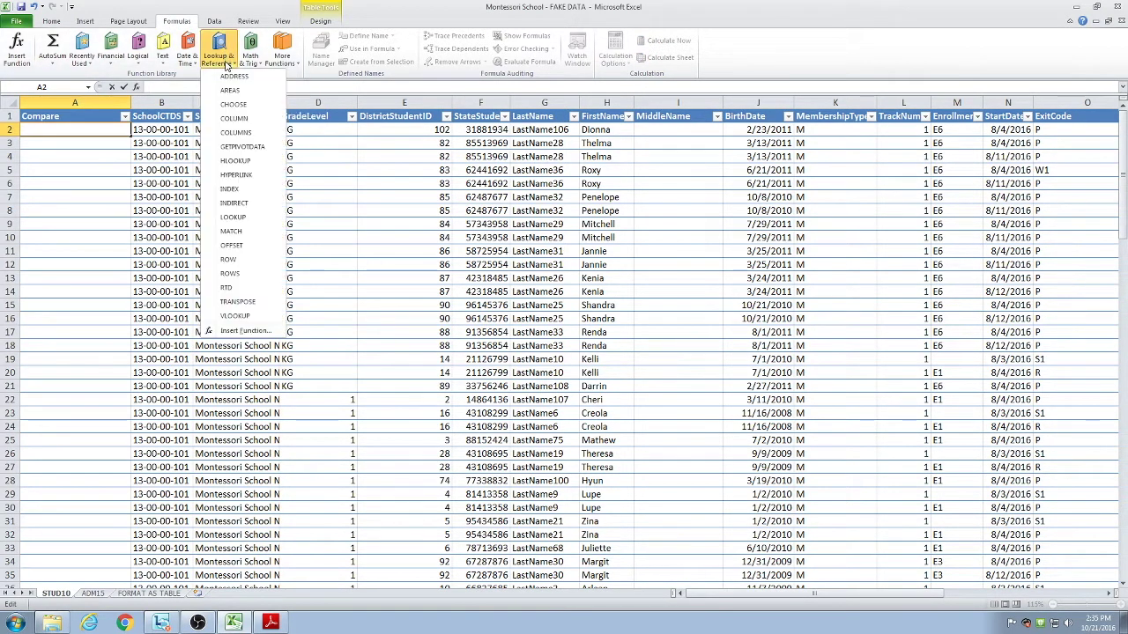
click(256, 318)
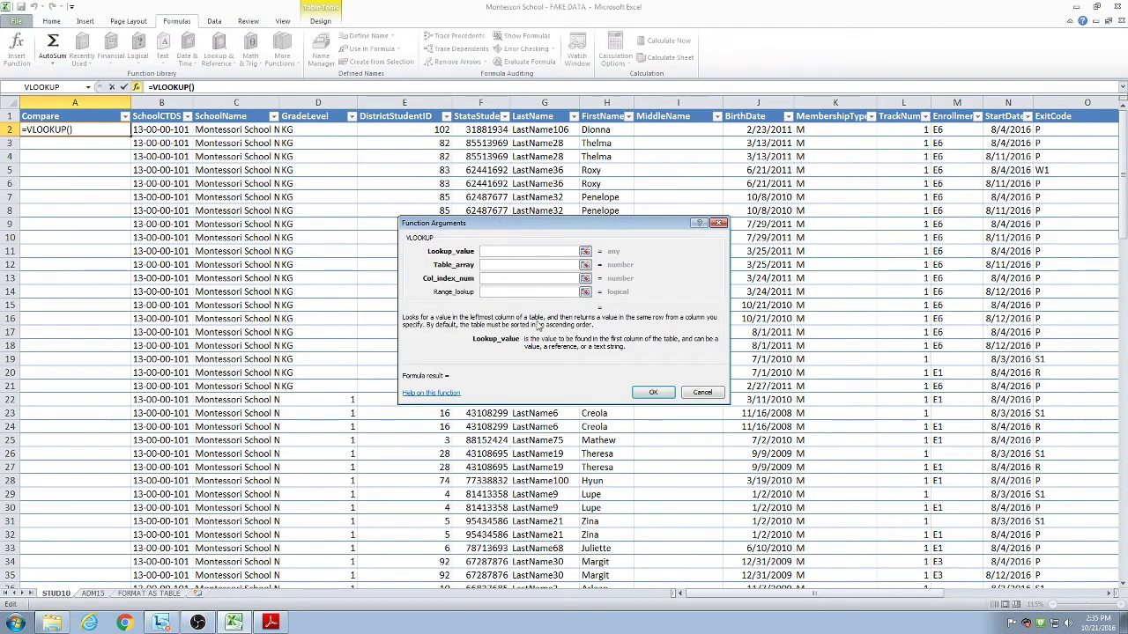
drag(488, 228, 307, 159)
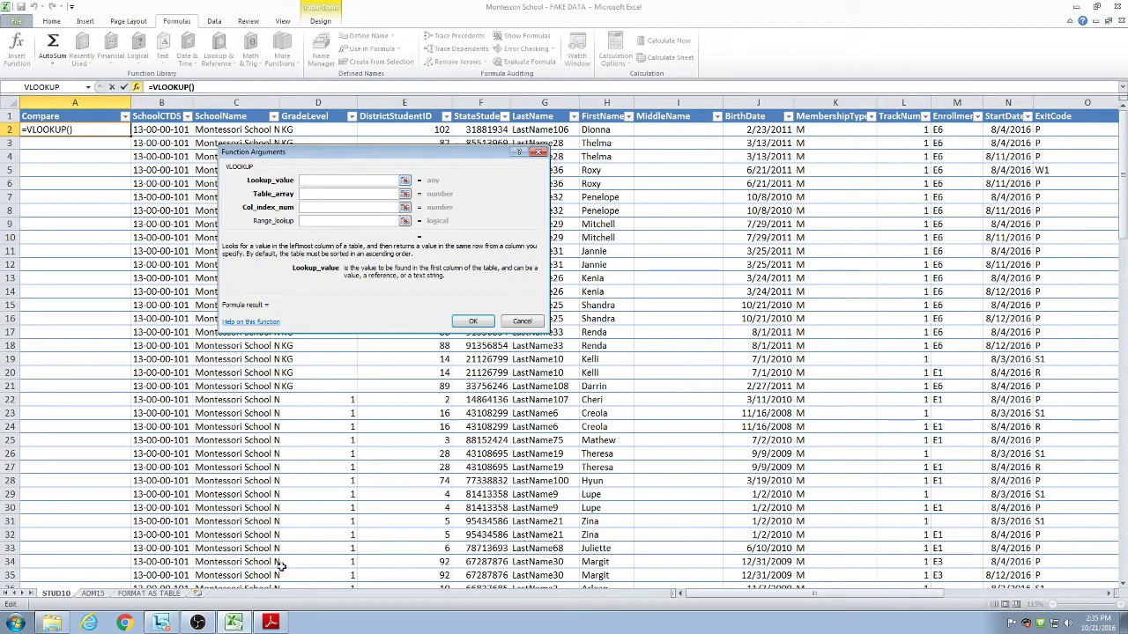
Consult the VLOOKUP argument definitions in the Excel tips PDF in Adobe Reader, and set Lookup_value to the StateStudentID cell in row 2.
click(271, 623)
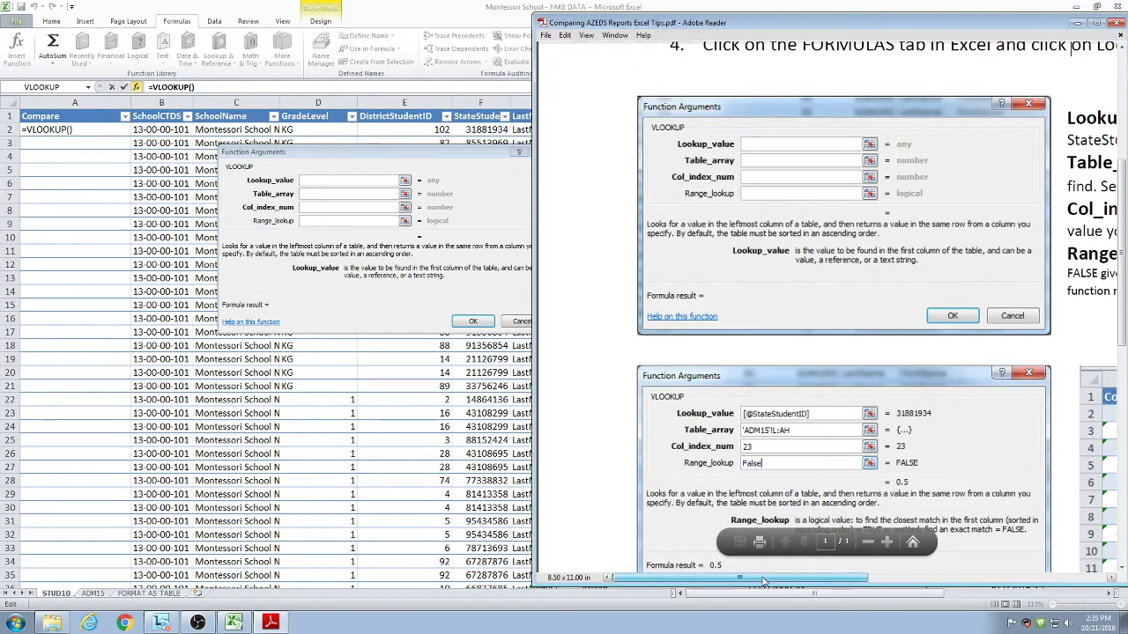
drag(763, 582, 947, 588)
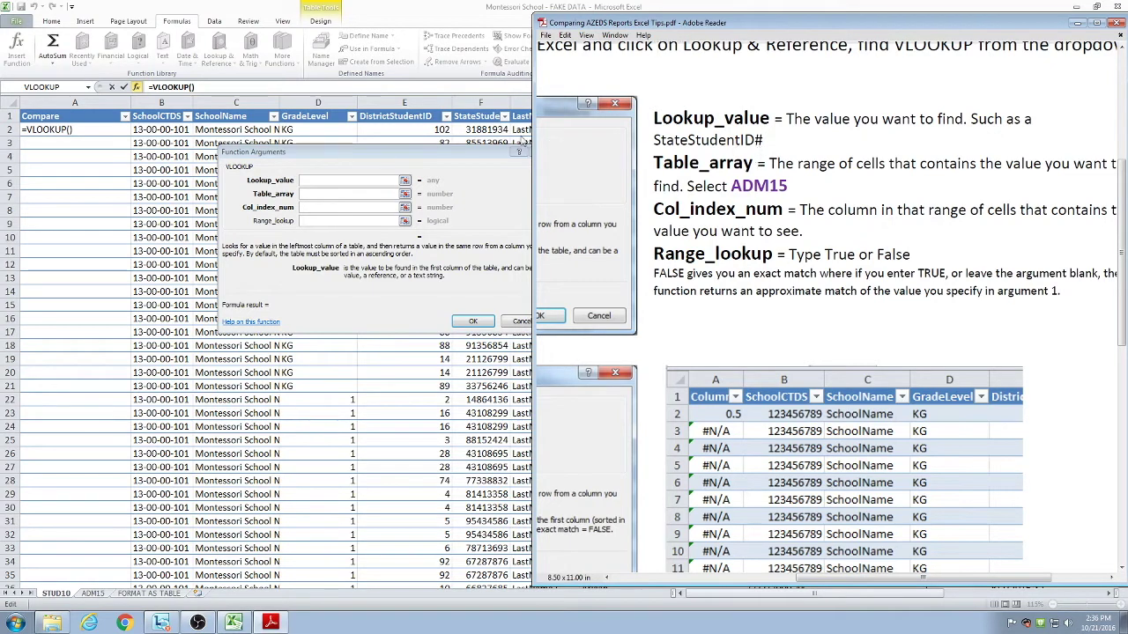
click(1076, 24)
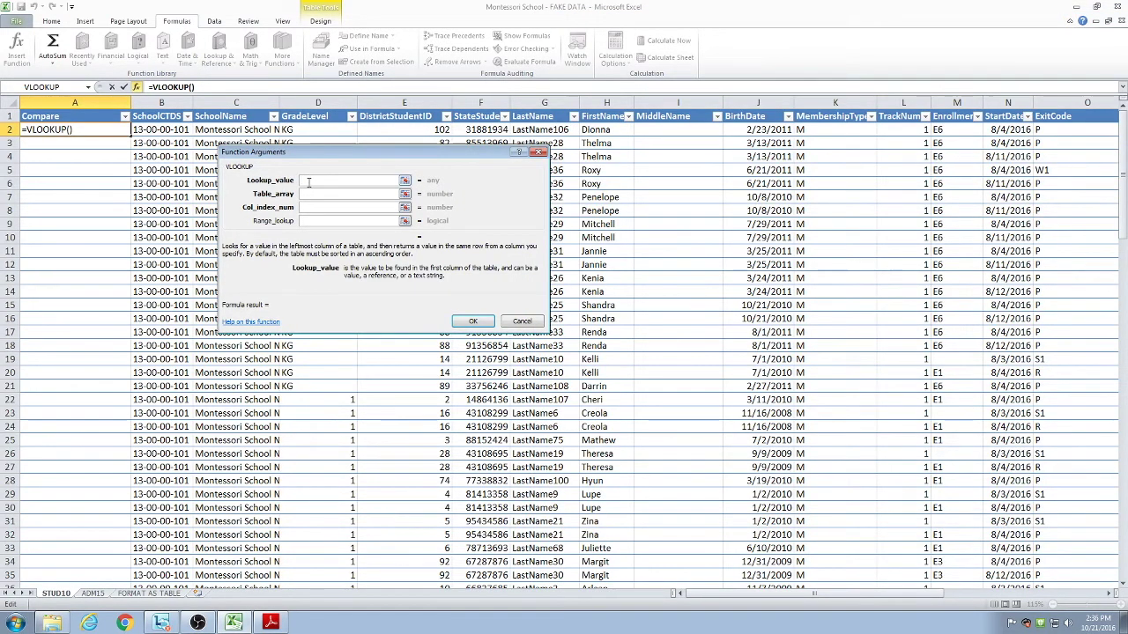
click(476, 129)
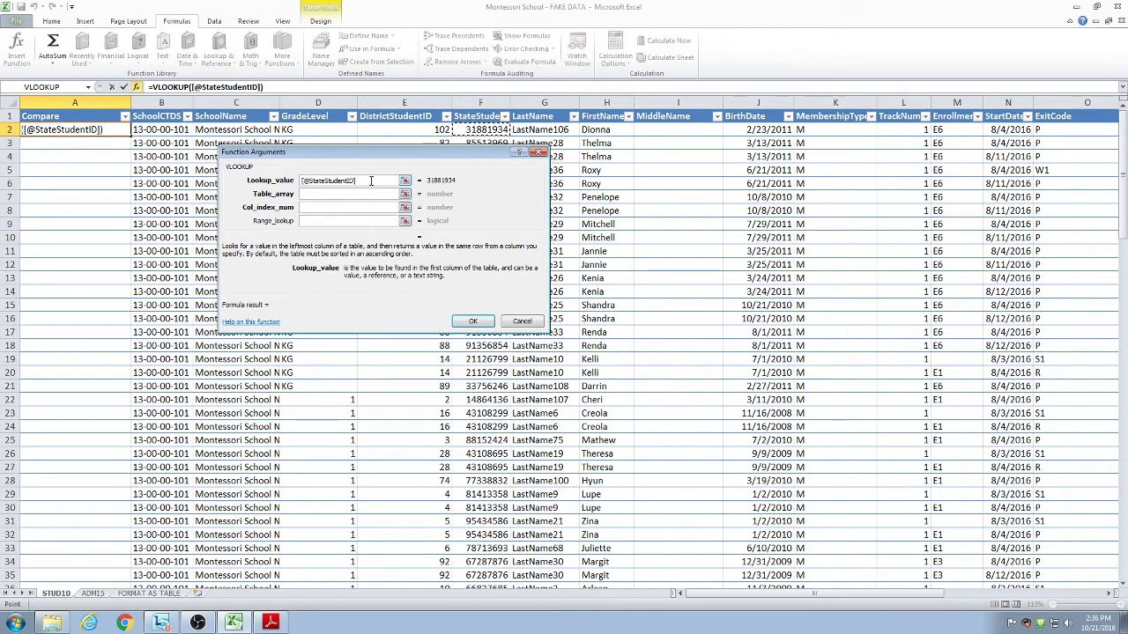
Point the Table_array argument at the ADM15 worksheet, checking the worked VLOOKUP example in the Excel tips PDF.
click(337, 192)
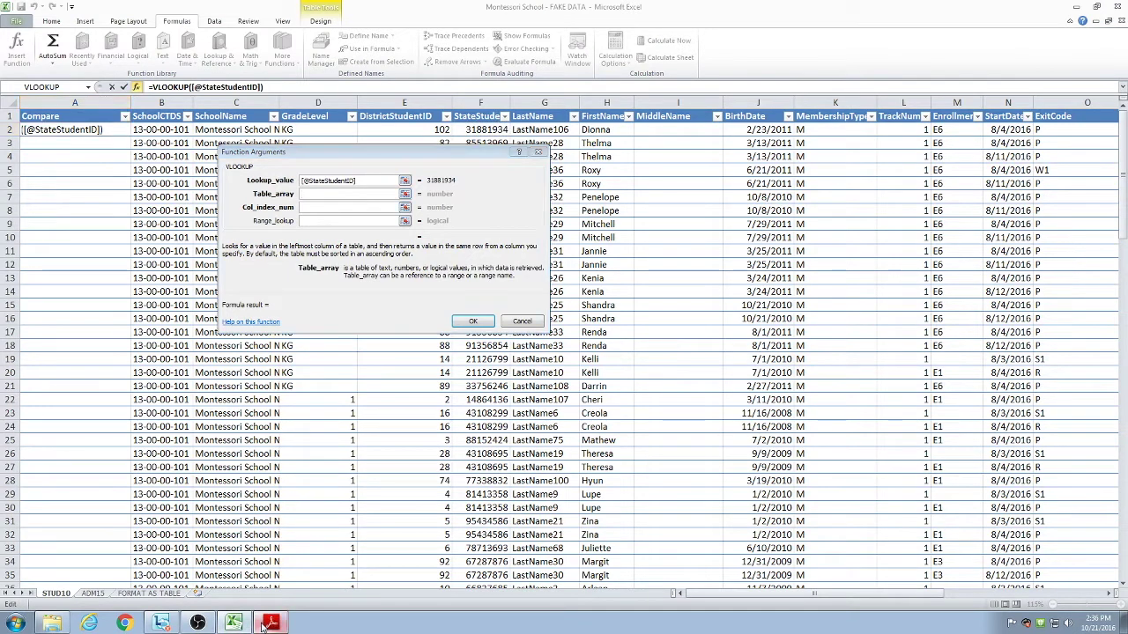
click(264, 624)
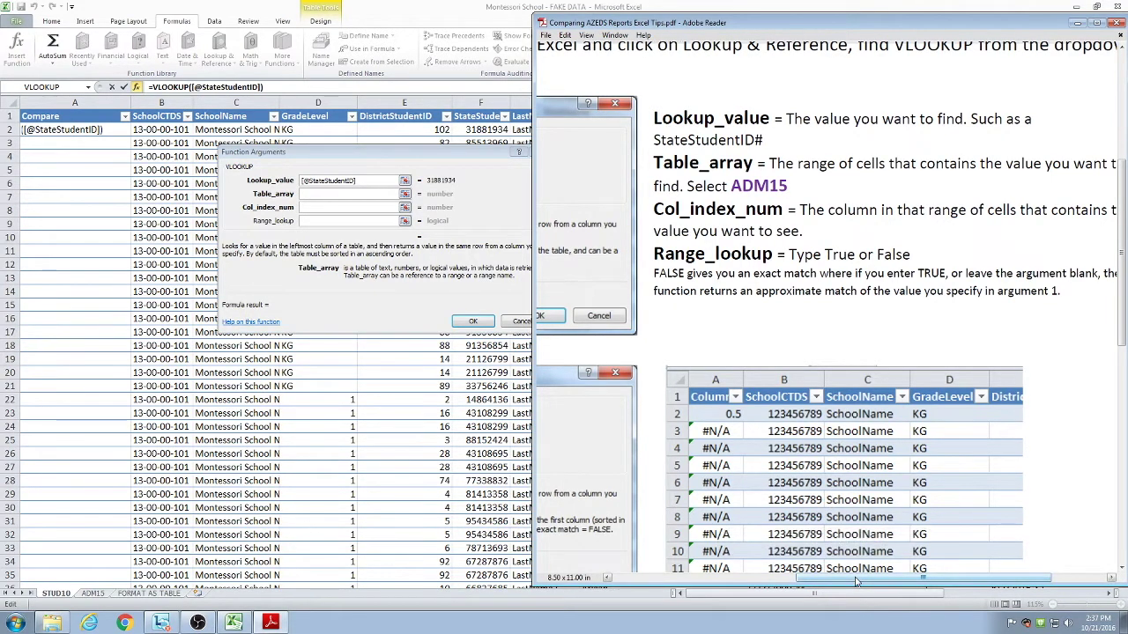
drag(855, 582, 687, 581)
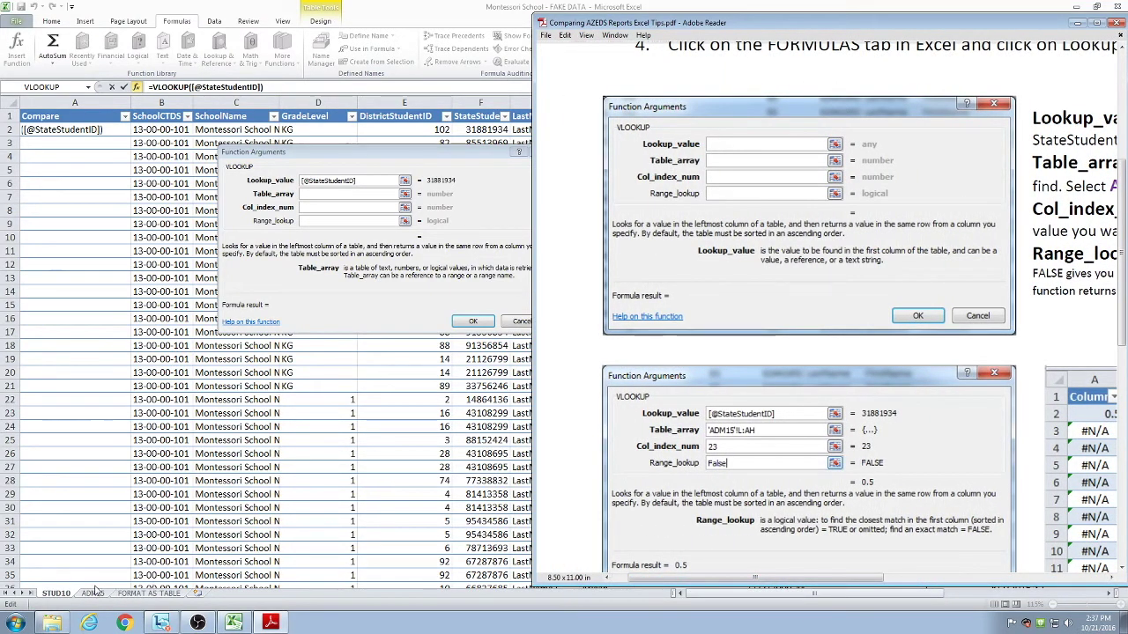
click(1076, 28)
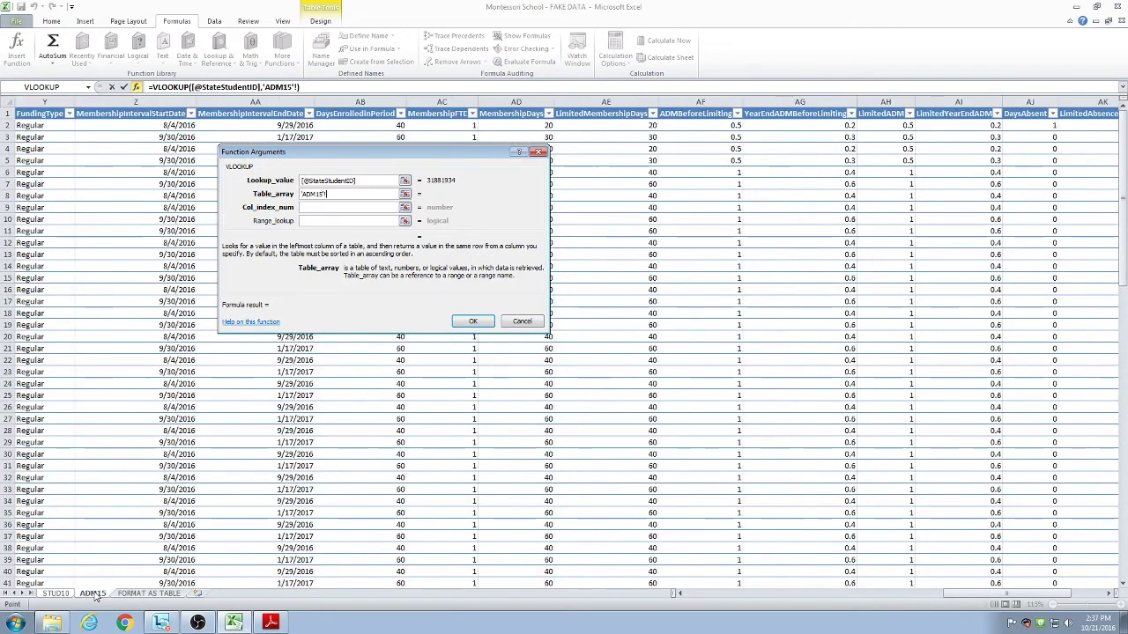
click(94, 594)
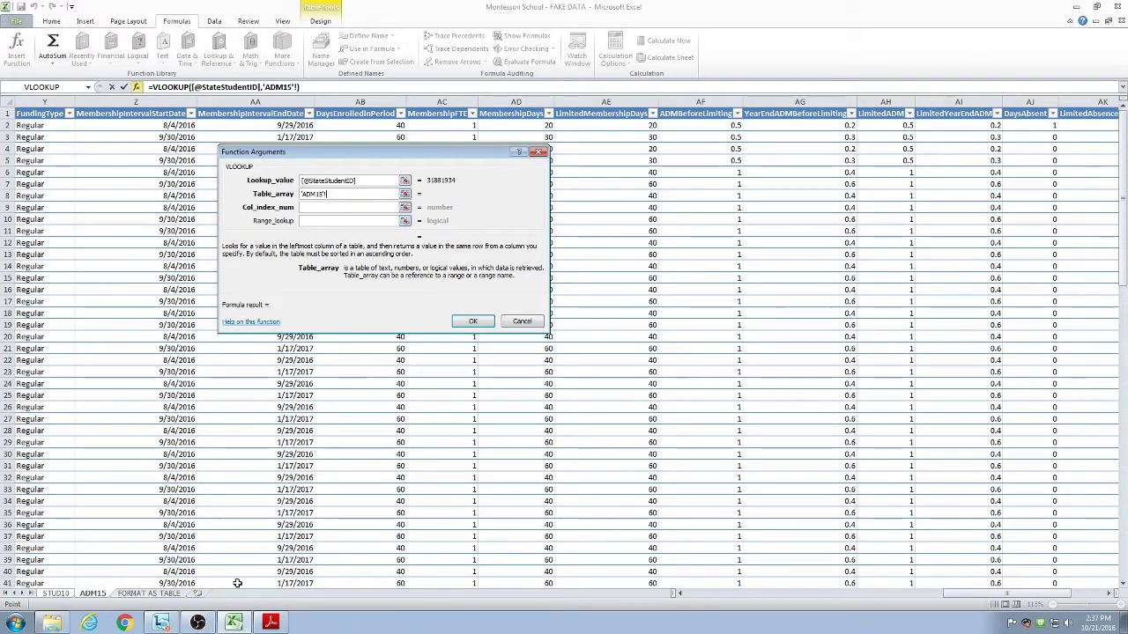
click(271, 624)
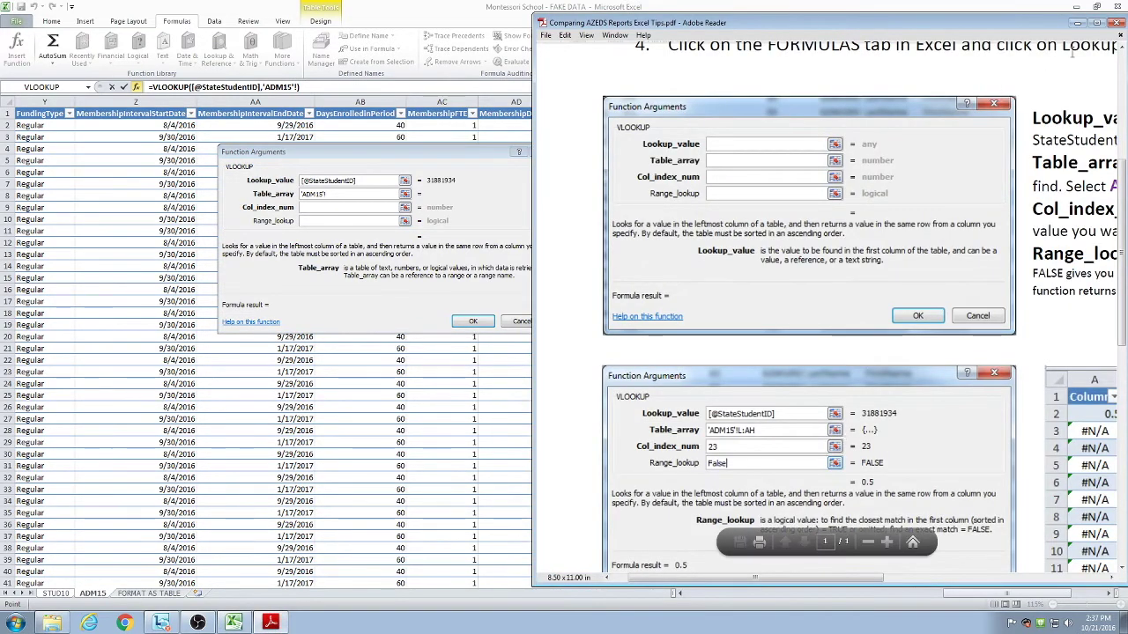
click(1076, 23)
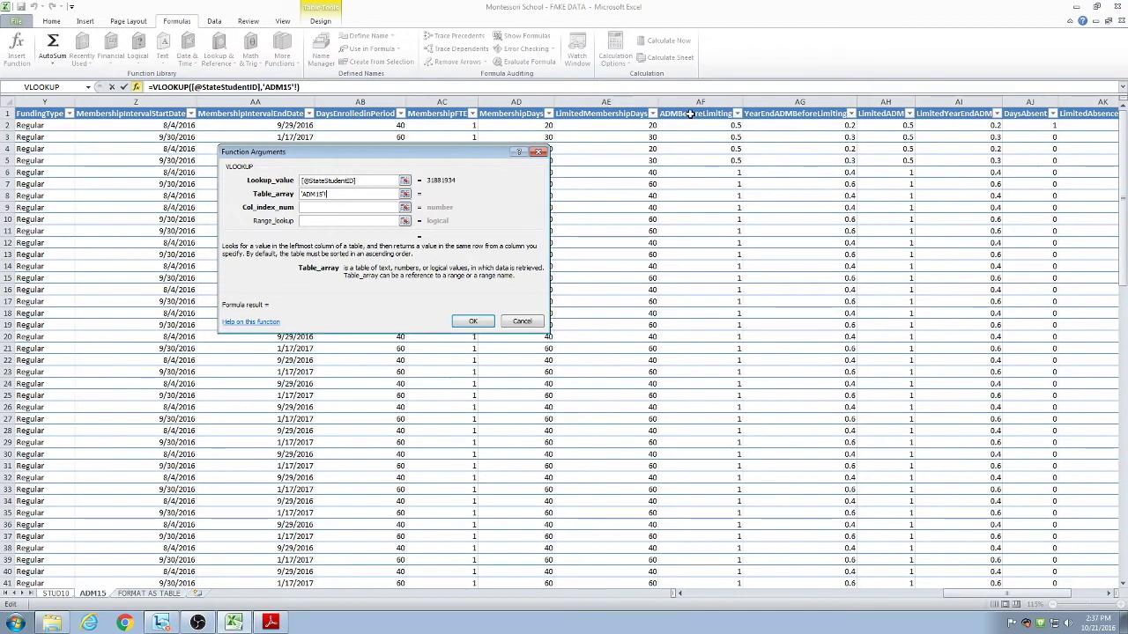
Select columns L through AH on ADM15, from StateStudentID to LimitedADM, as the Table_array range.
drag(969, 599, 746, 603)
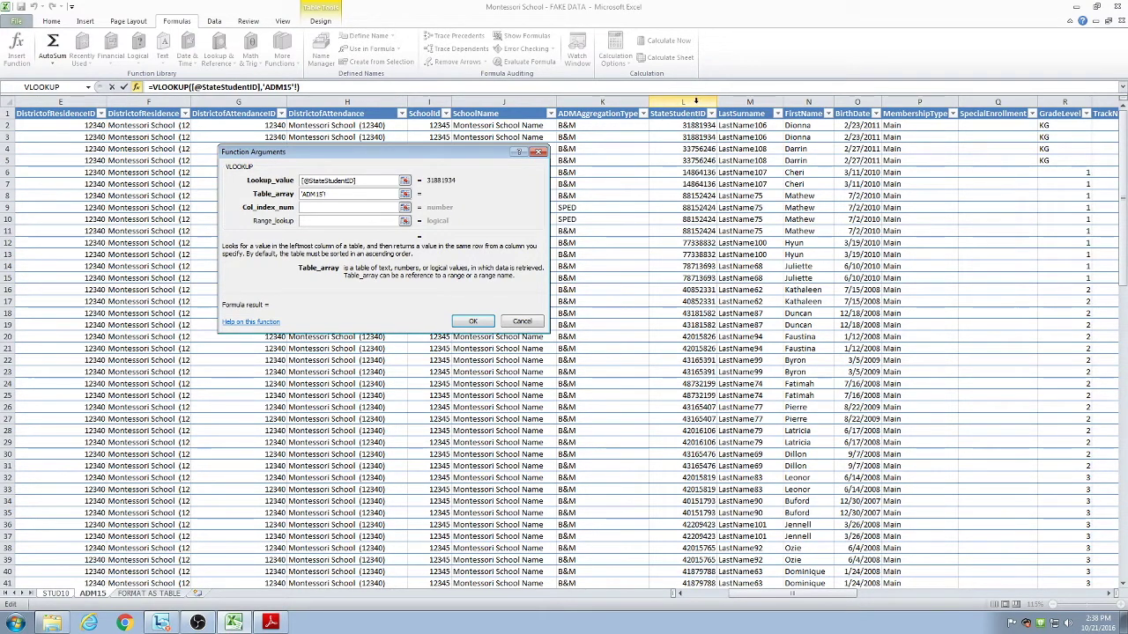
drag(695, 104, 1097, 118)
drag(978, 104, 892, 107)
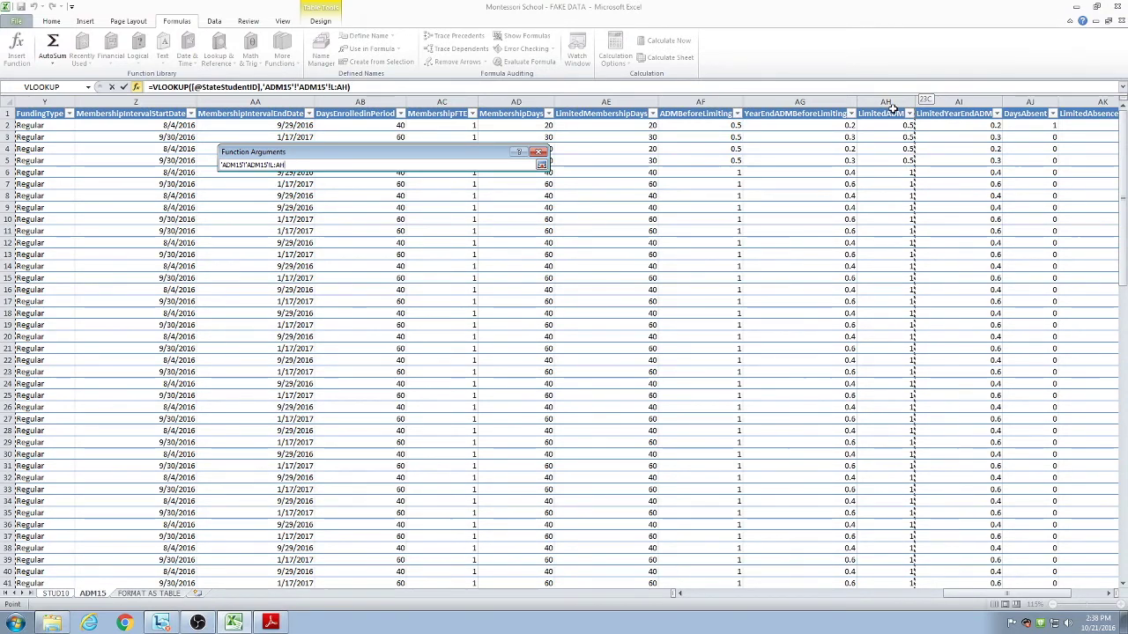
mouse_move(893, 103)
mouse_down()
mouse_move(657, 94)
mouse_move(893, 116)
mouse_up()
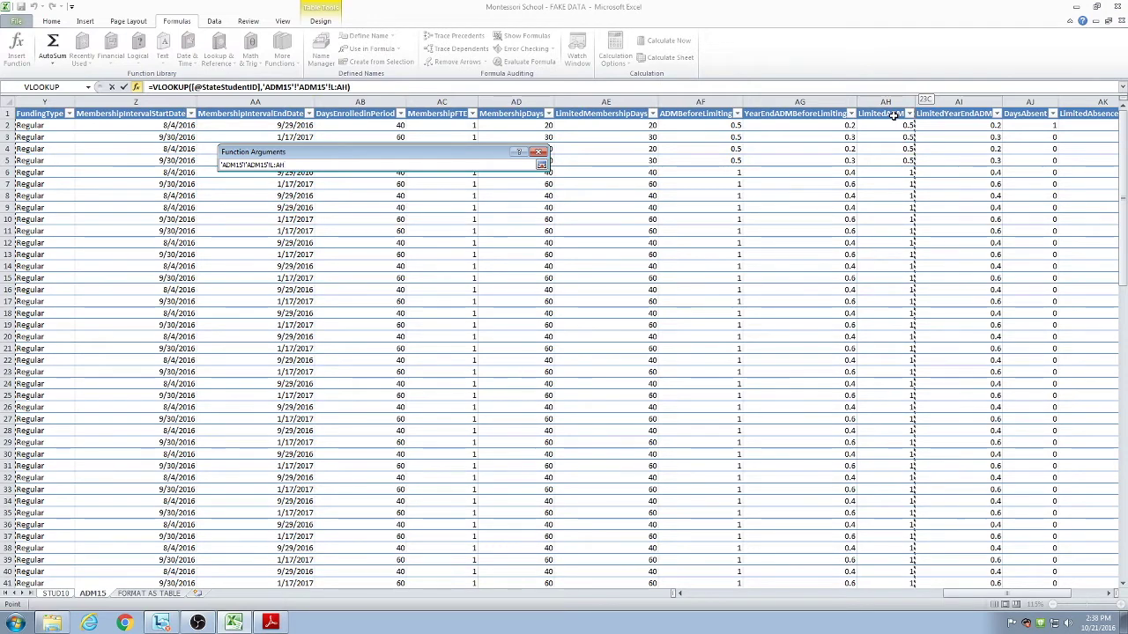
Remove the duplicated sheet name from Table_array so it reads 'ADM15'!L:AH, and set Col_index_num to 23.
drag(893, 115, 893, 116)
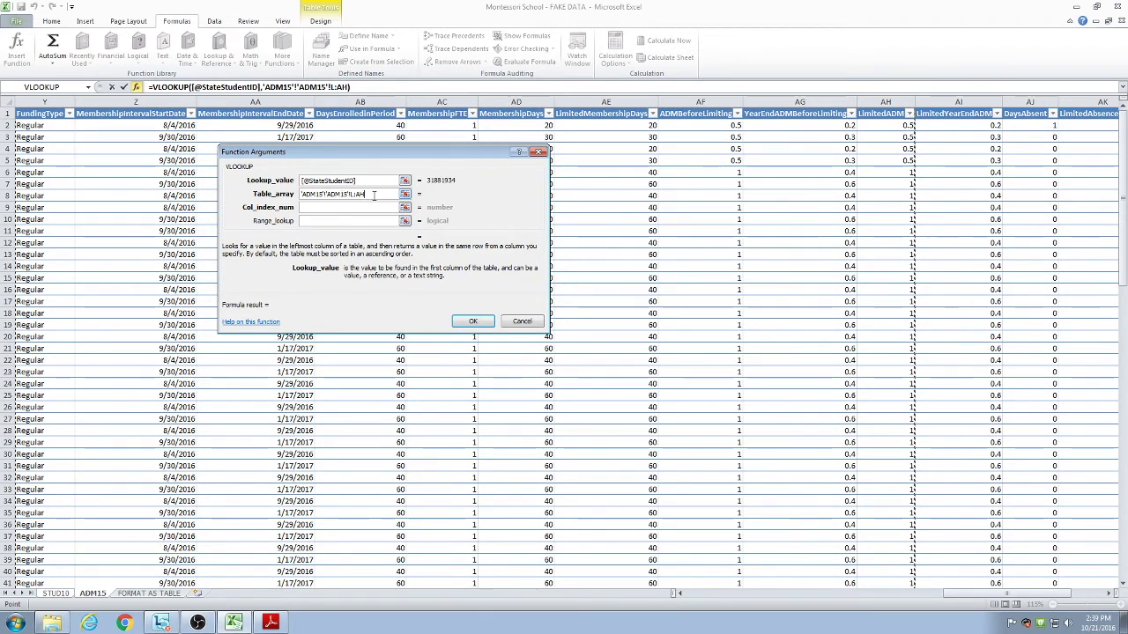
drag(374, 195, 282, 199)
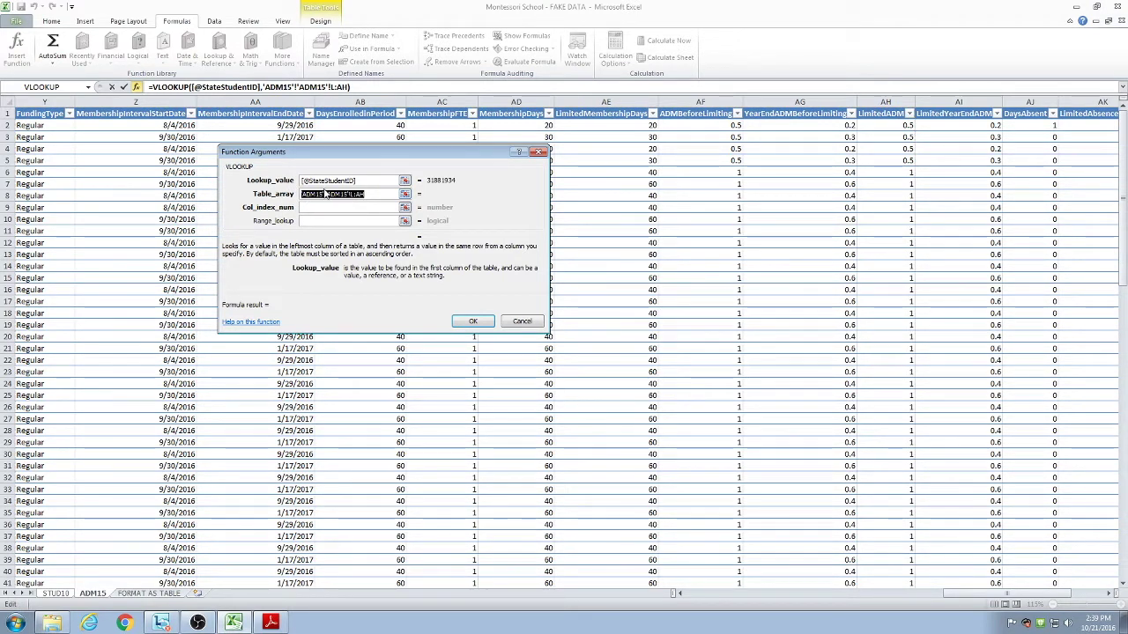
click(368, 198)
key(BackSpace)
key(BackSpace)
key(BackSpace)
key(BackSpace)
key(BackSpace)
key(BackSpace)
key(BackSpace)
key(BackSpace)
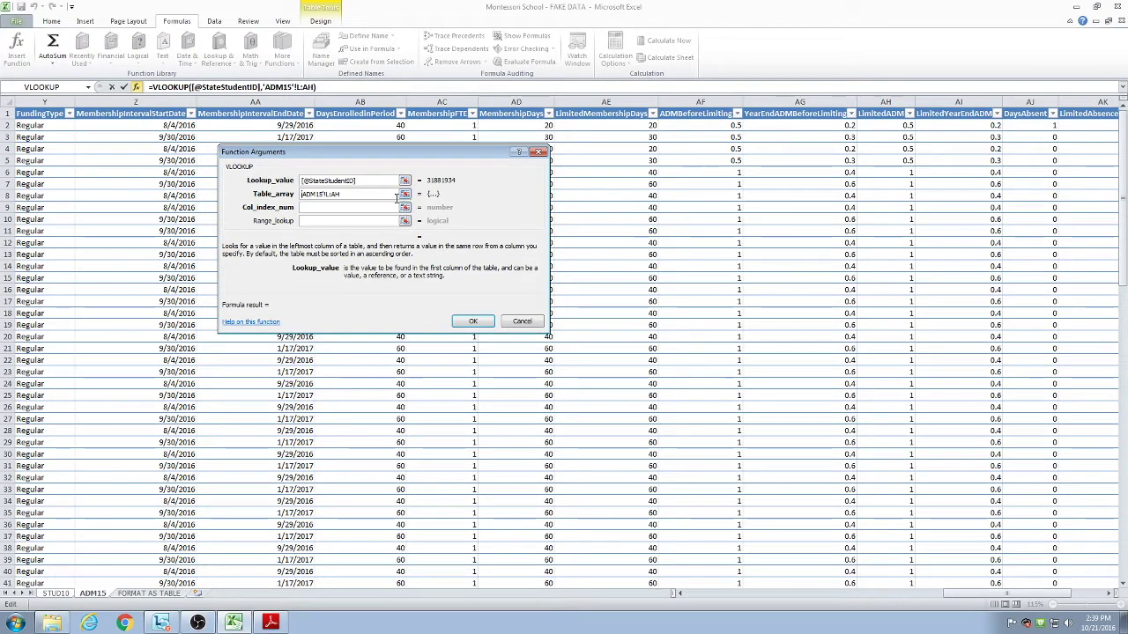
click(323, 207)
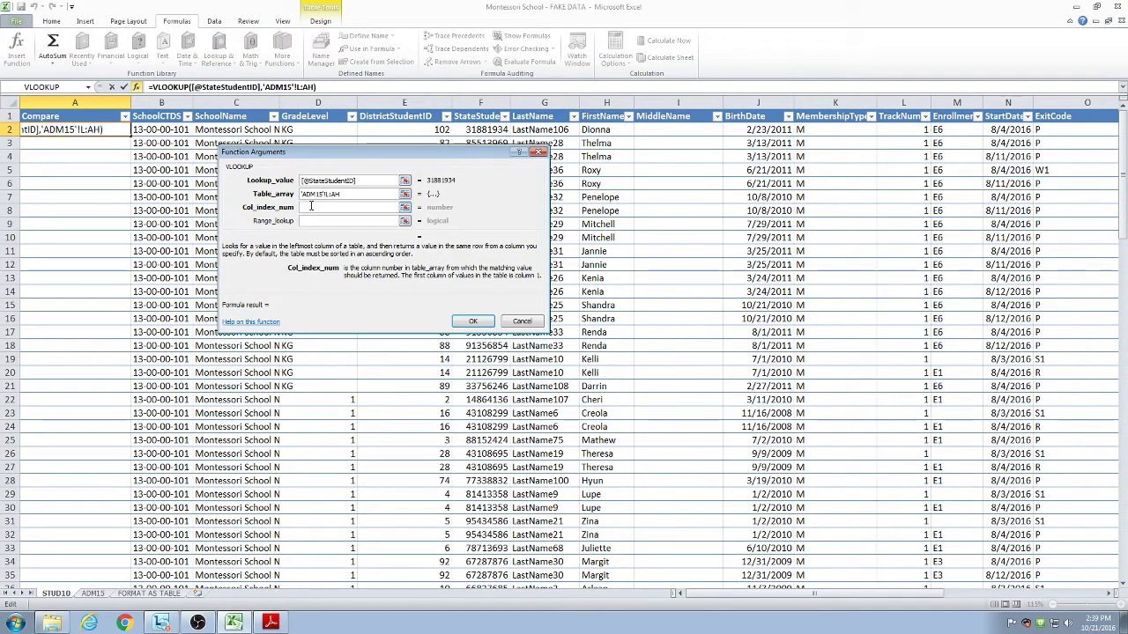
text(23)
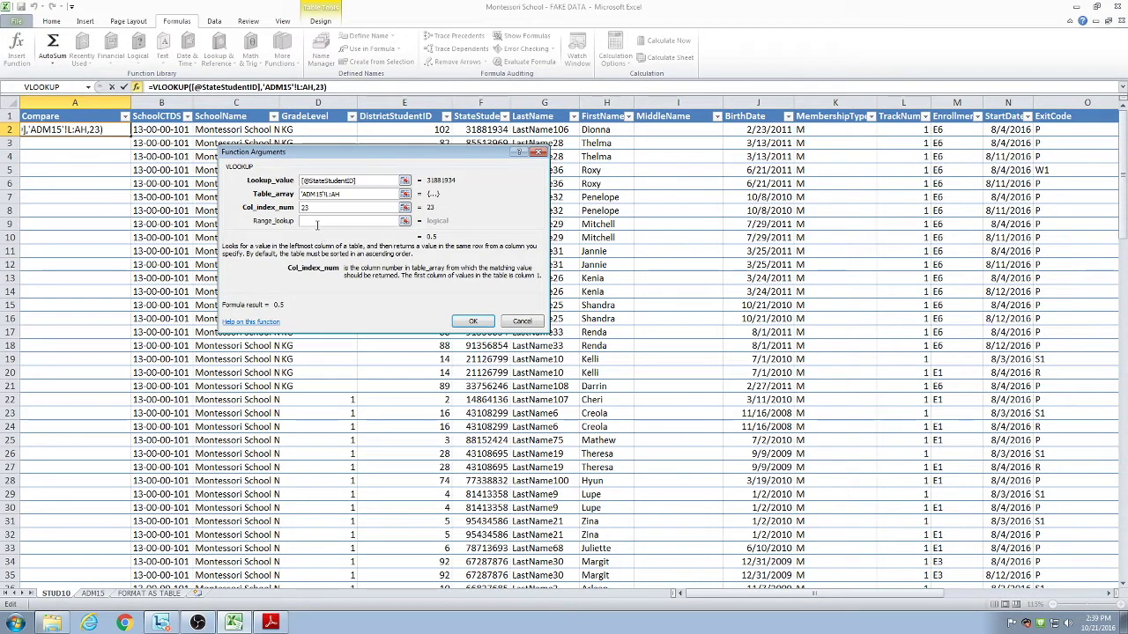
Consult the Range_lookup definition in the Excel tips PDF in Adobe Reader, then set Range_lookup to false in Excel and complete the VLOOKUP.
click(326, 220)
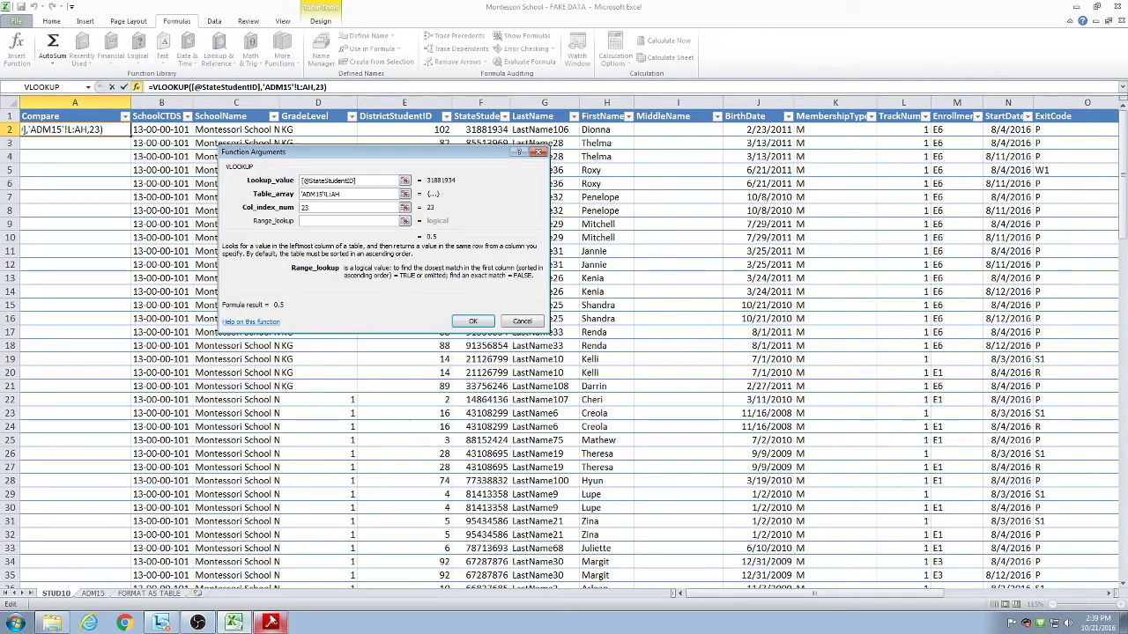
click(270, 623)
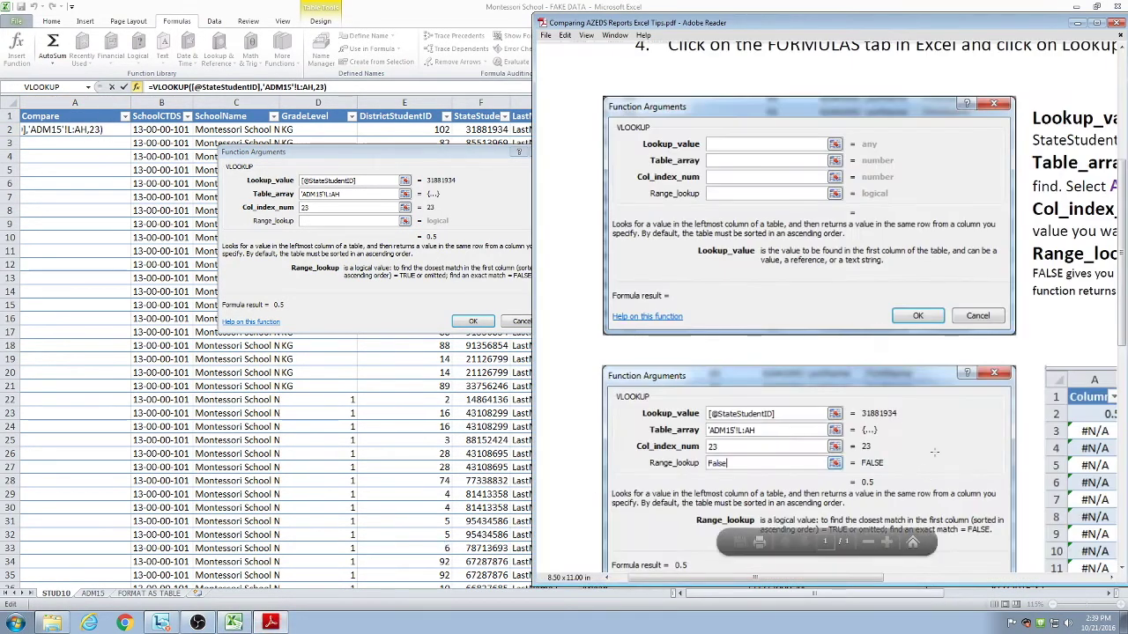
drag(765, 585, 960, 618)
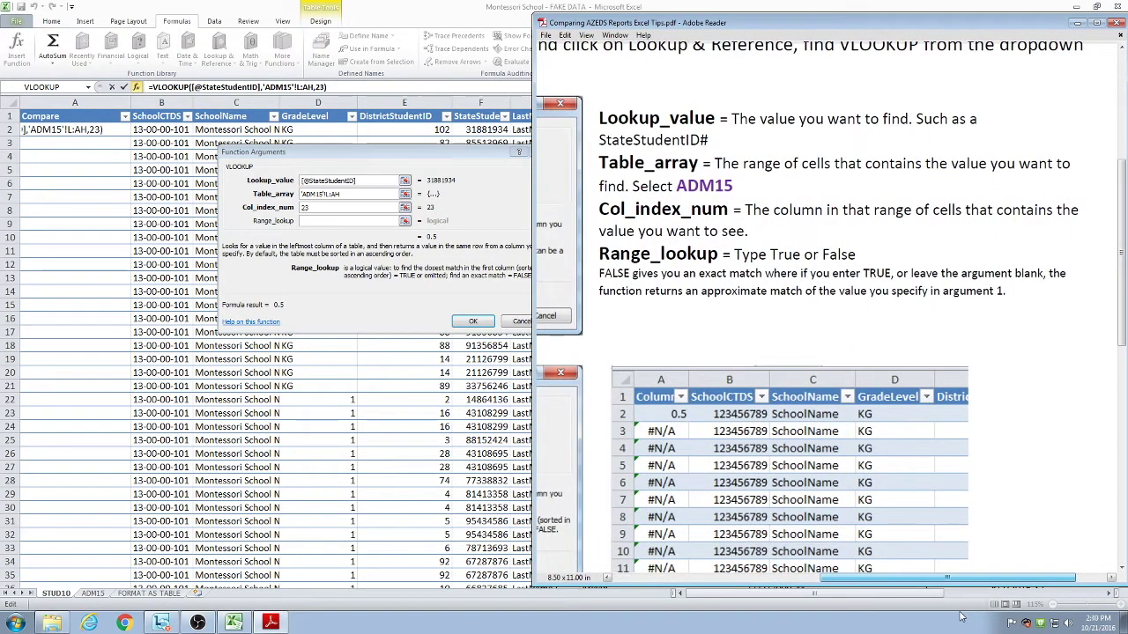
drag(960, 616, 964, 618)
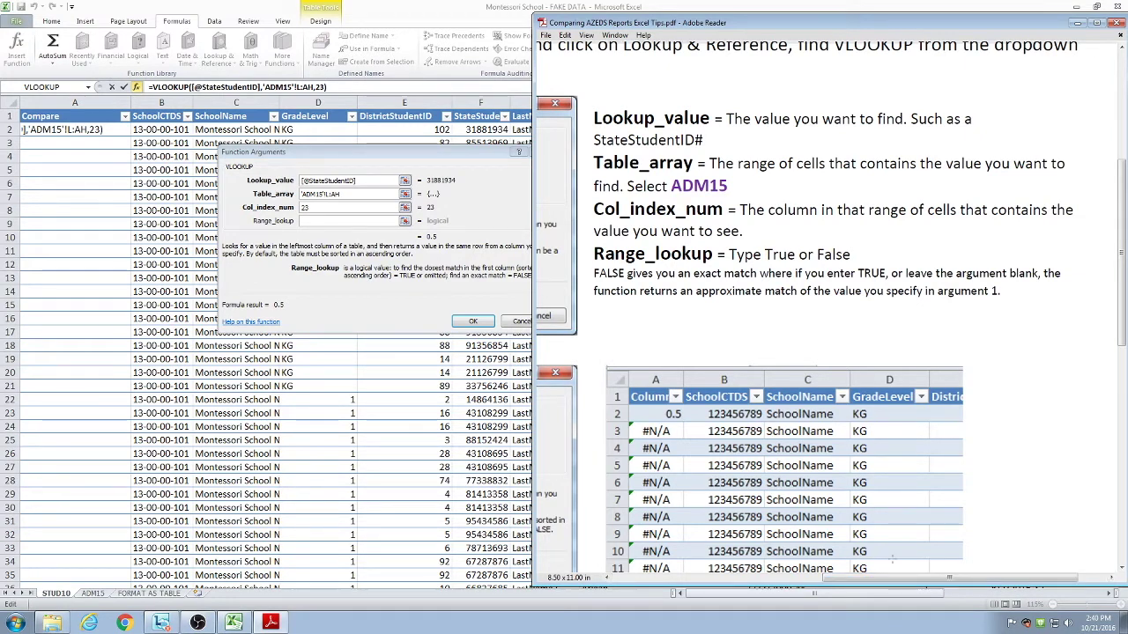
click(1076, 24)
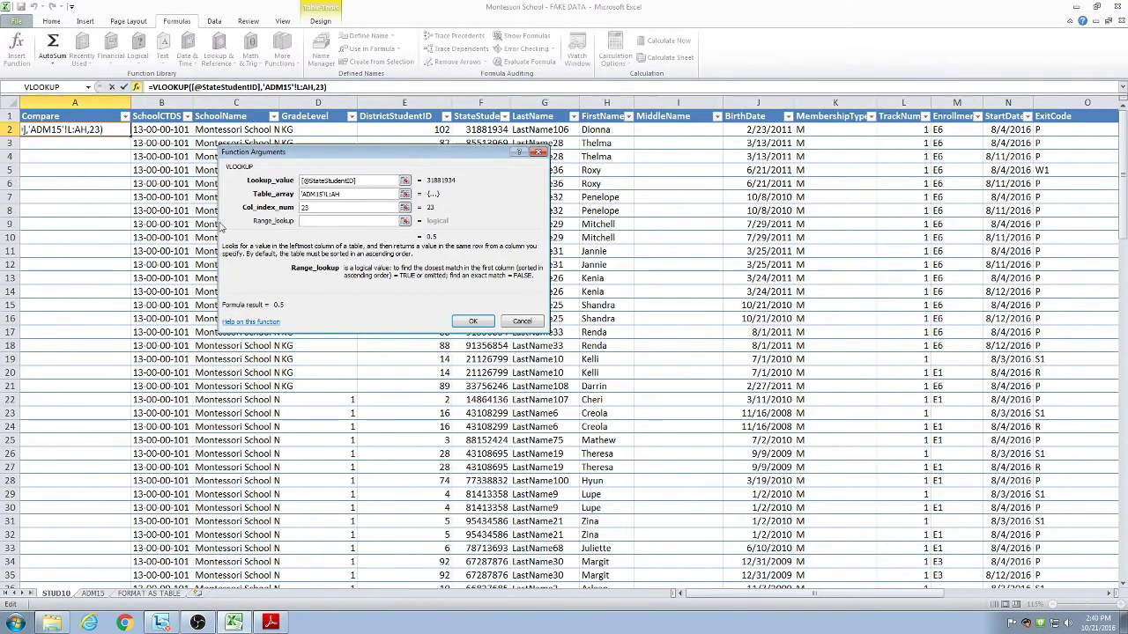
text(false)
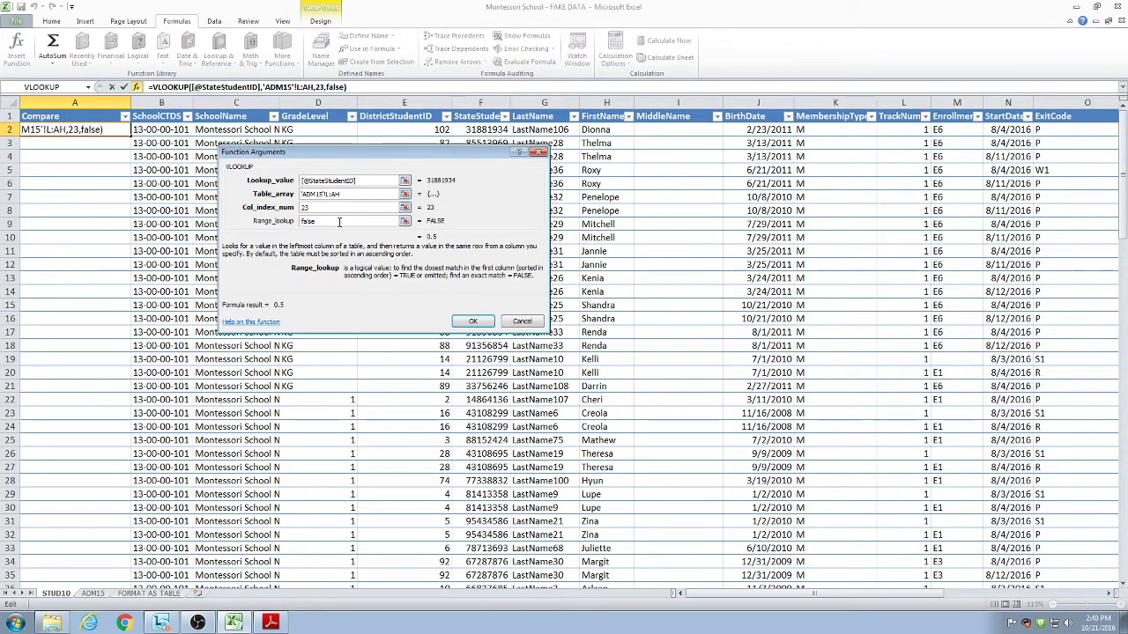
click(474, 321)
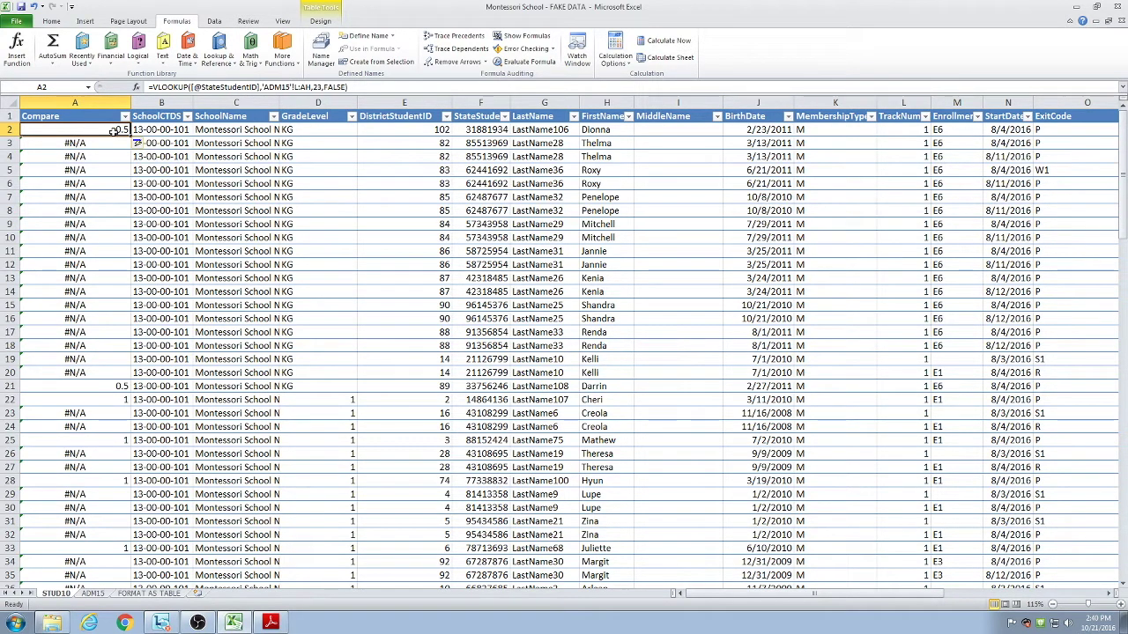
Check the Compare result for the student in row 2 of STUD10 against that student's ID, name and LimitedADM on ADM15.
click(474, 129)
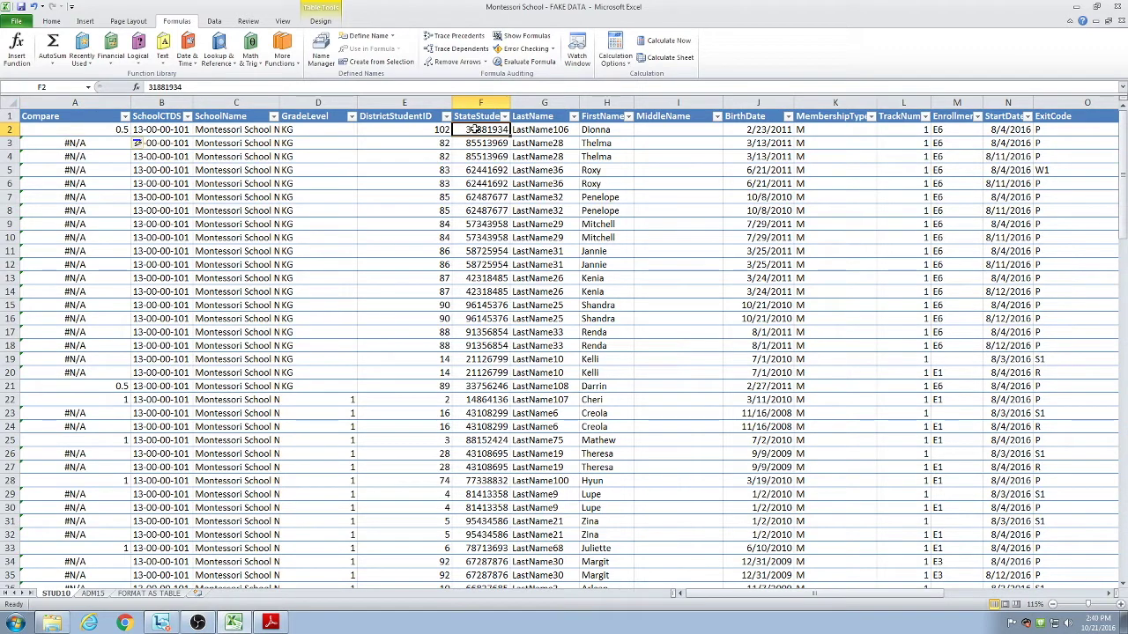
click(88, 129)
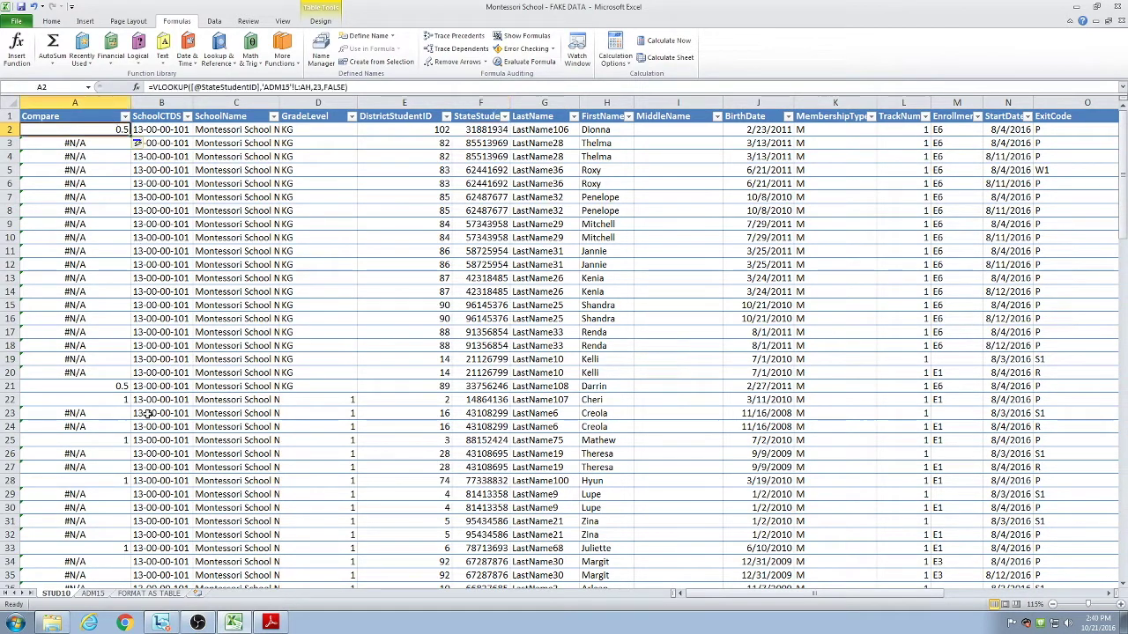
click(92, 594)
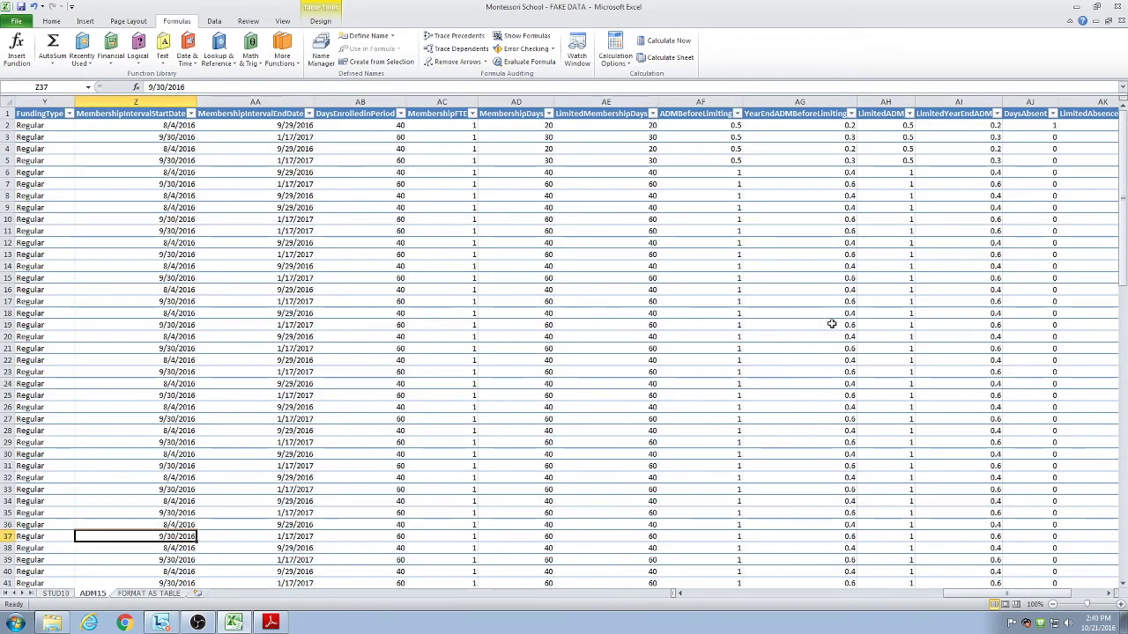
click(874, 125)
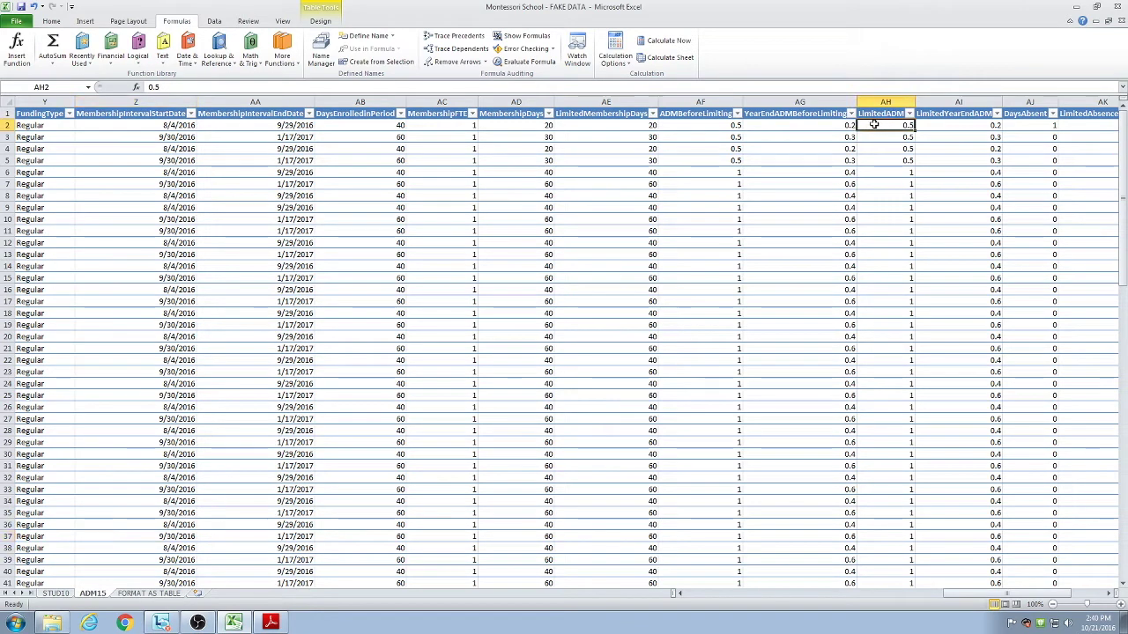
click(56, 594)
click(481, 130)
click(536, 130)
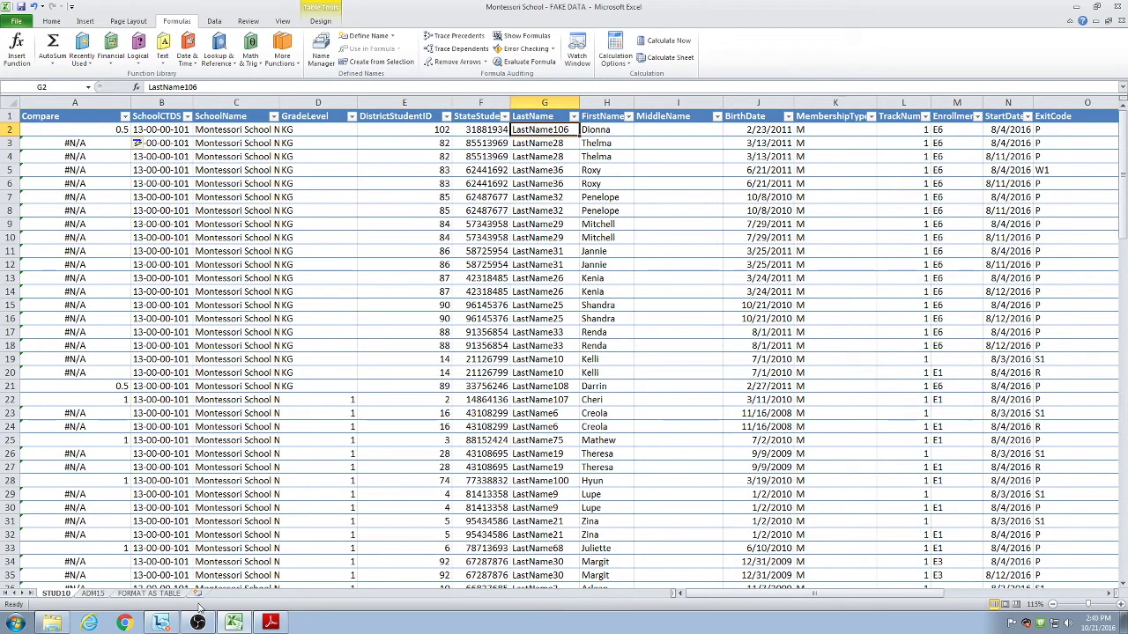
click(97, 593)
drag(168, 126, 16, 126)
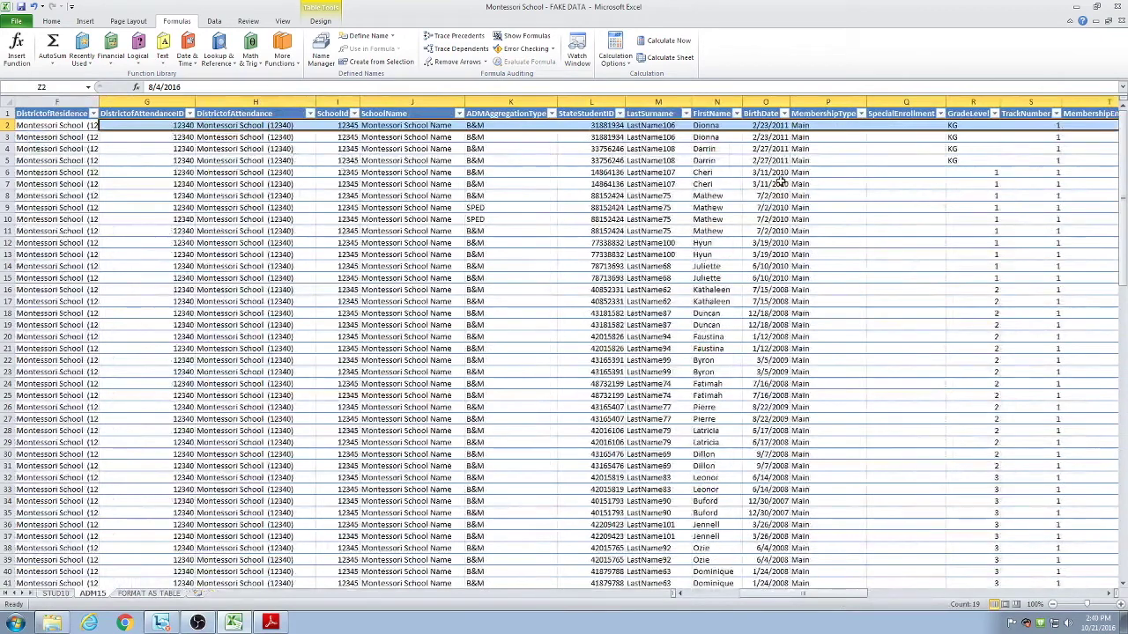
click(1027, 125)
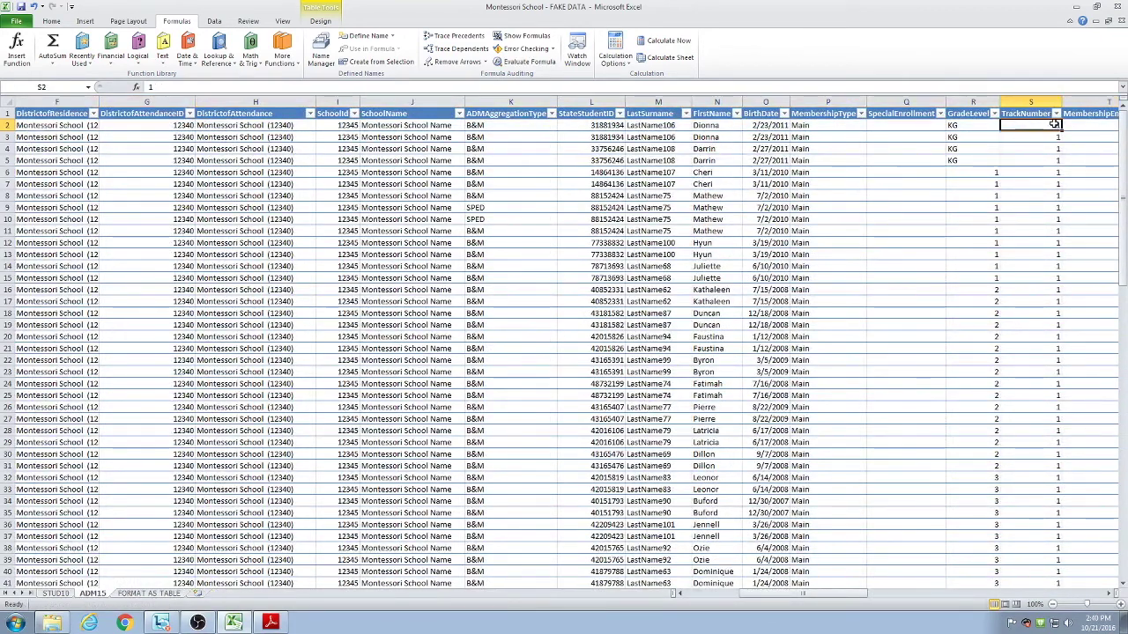
click(56, 594)
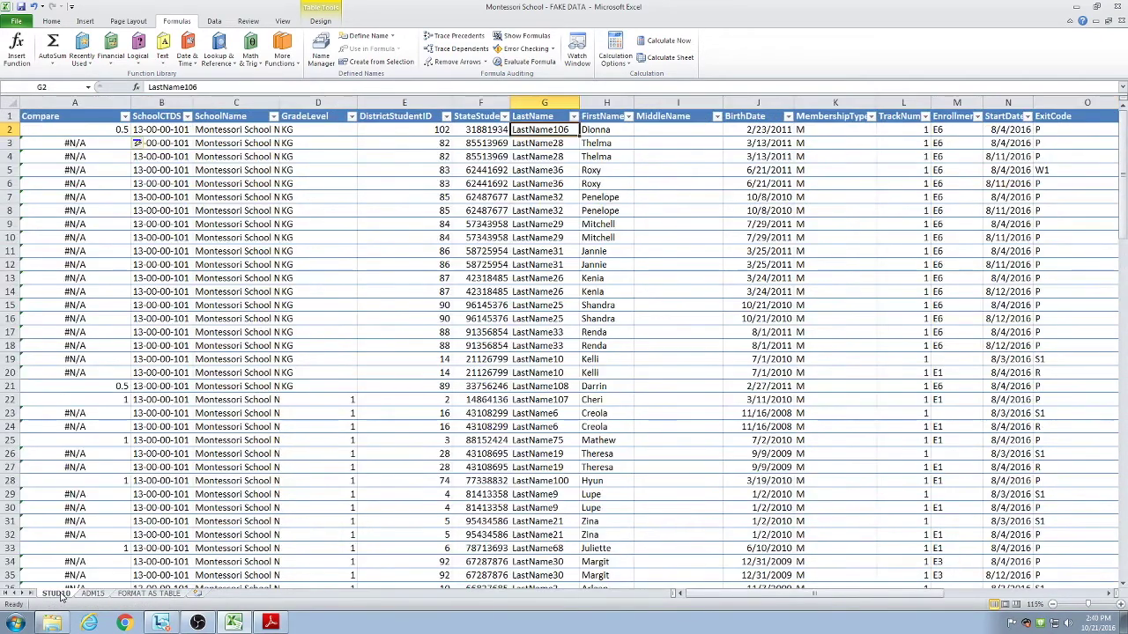
Examine the #N/A results in Compare cells A3 and A4, switching between STUD10 and ADM15 to check for those students.
click(81, 139)
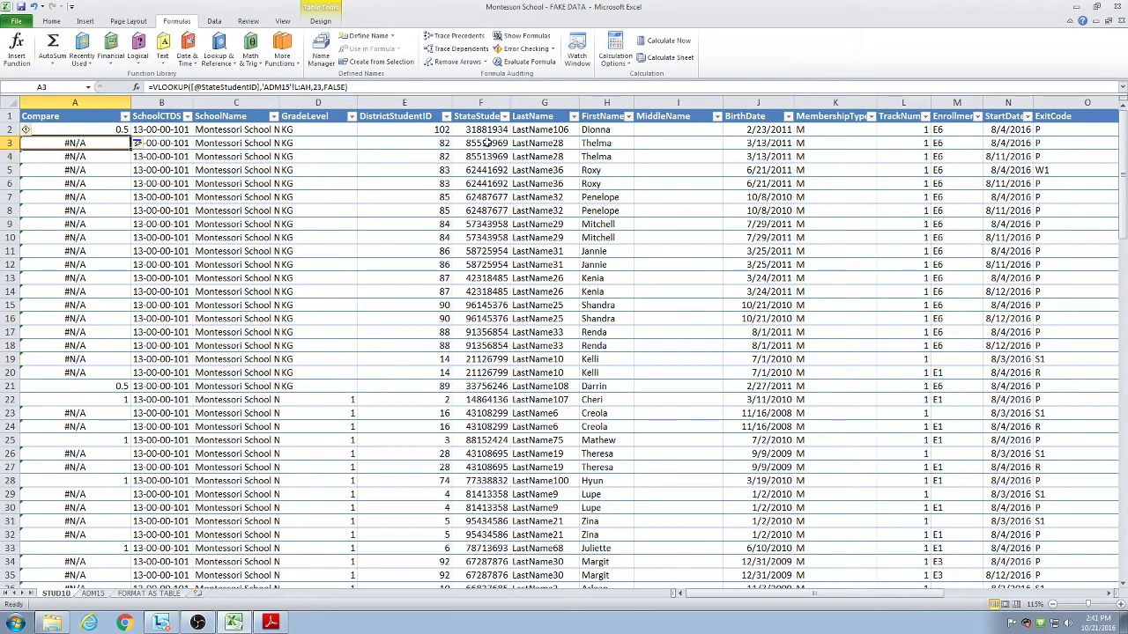
click(99, 160)
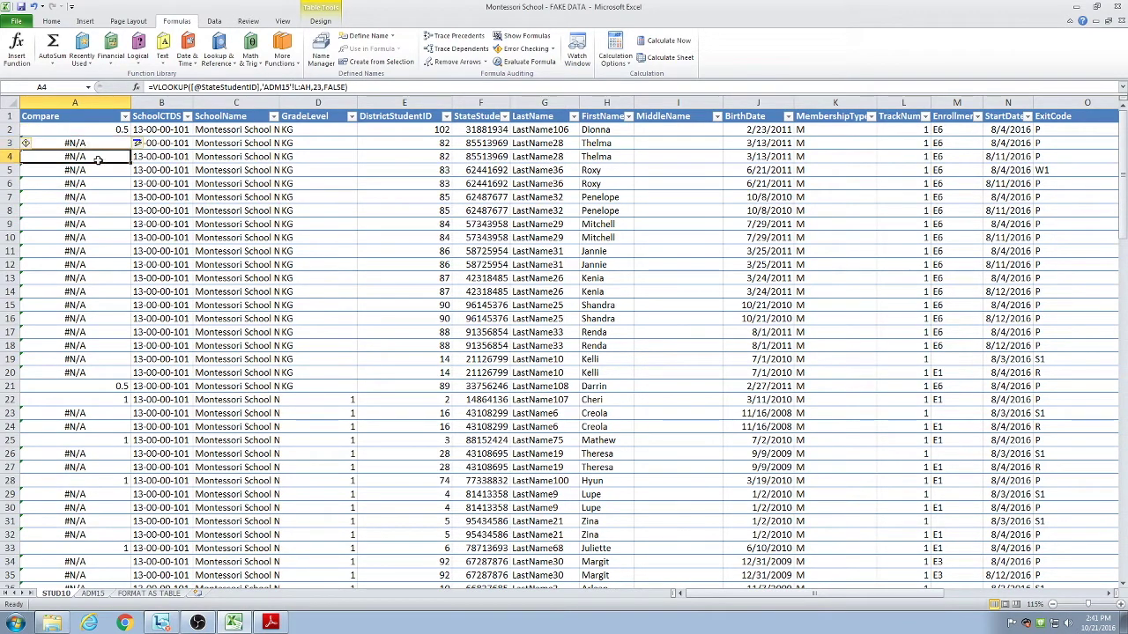
click(97, 146)
click(92, 154)
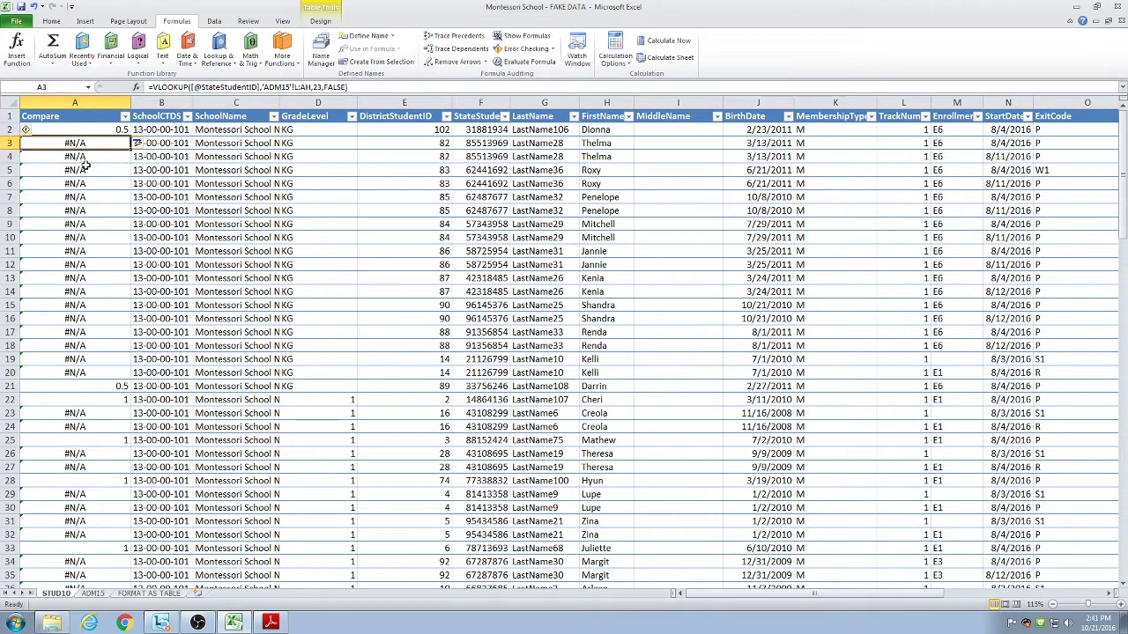
click(93, 594)
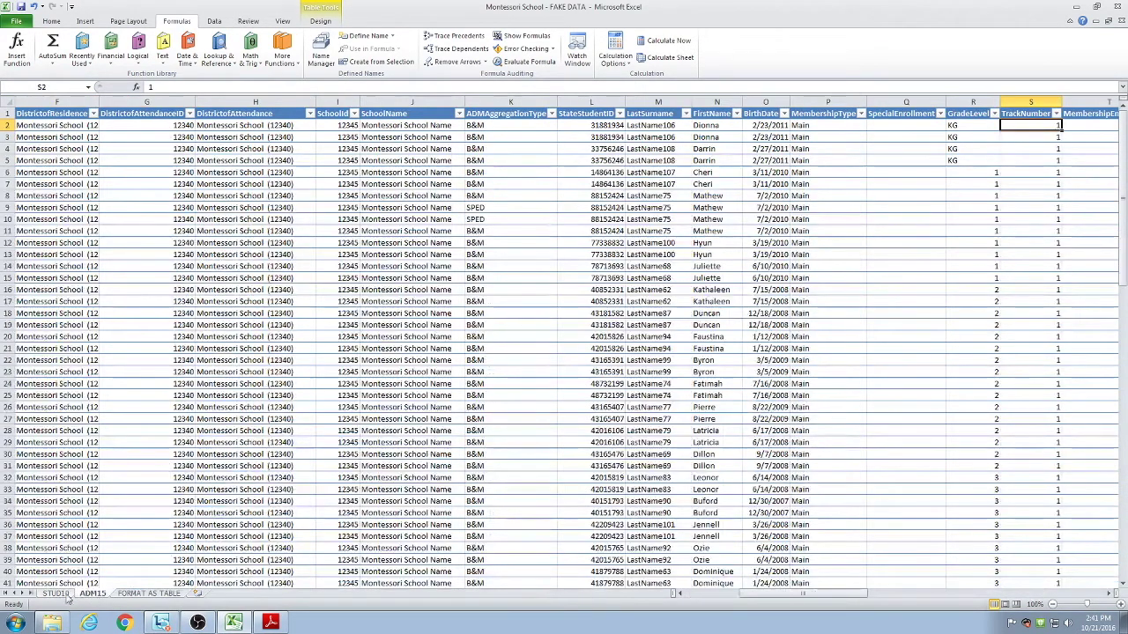
click(55, 594)
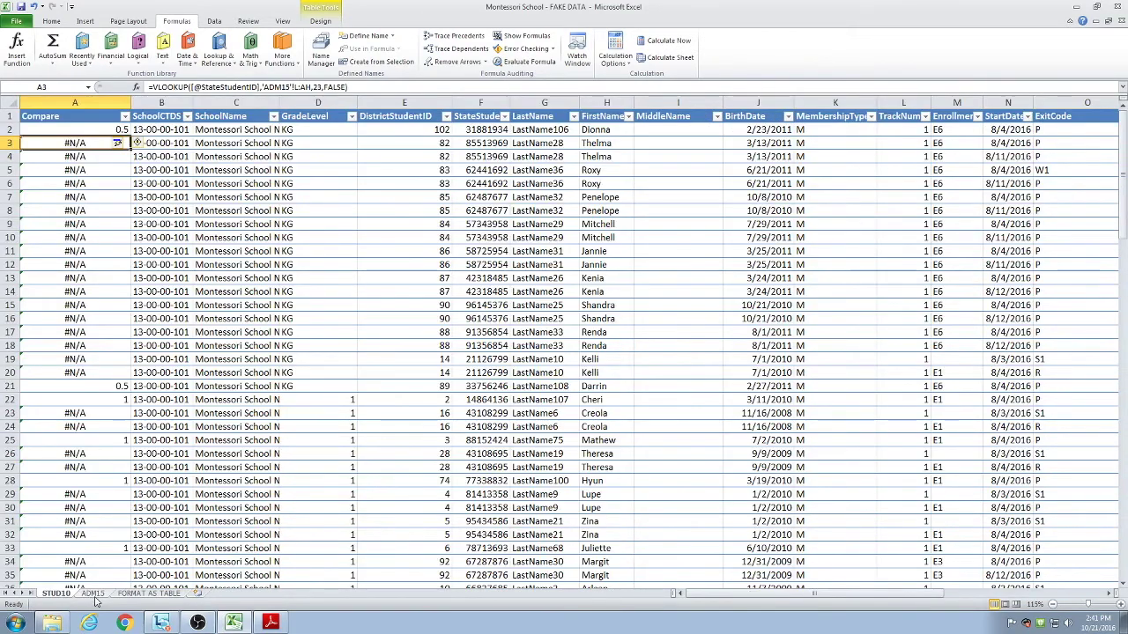
click(94, 594)
click(58, 594)
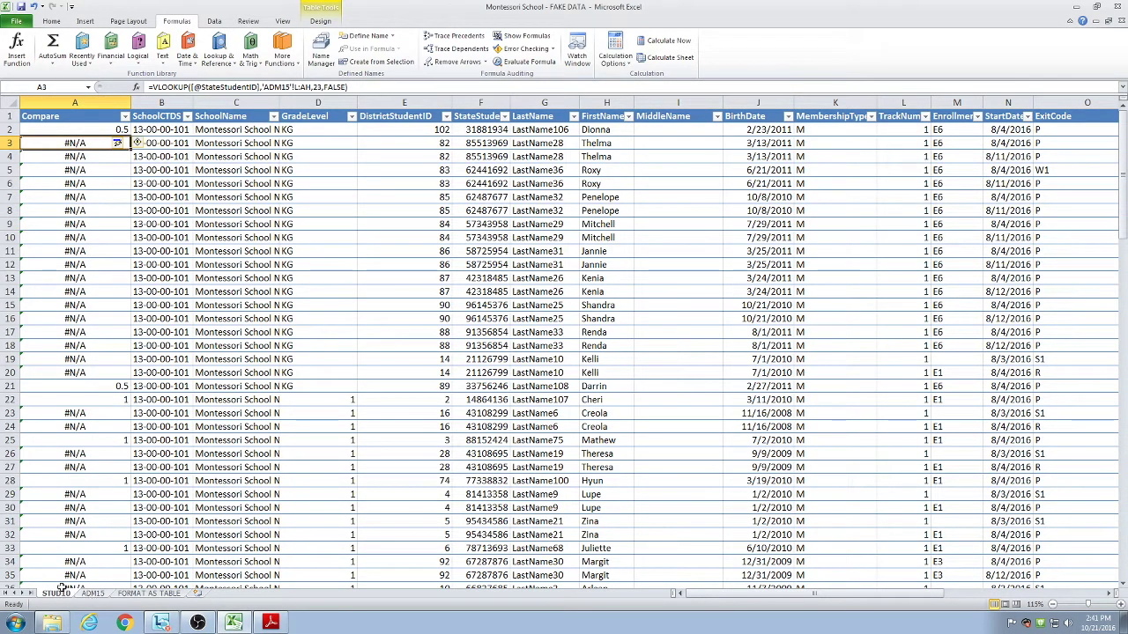
Compare the block of #N/A results in A3:A20 with the numeric result for the student in row 22.
drag(77, 142, 75, 373)
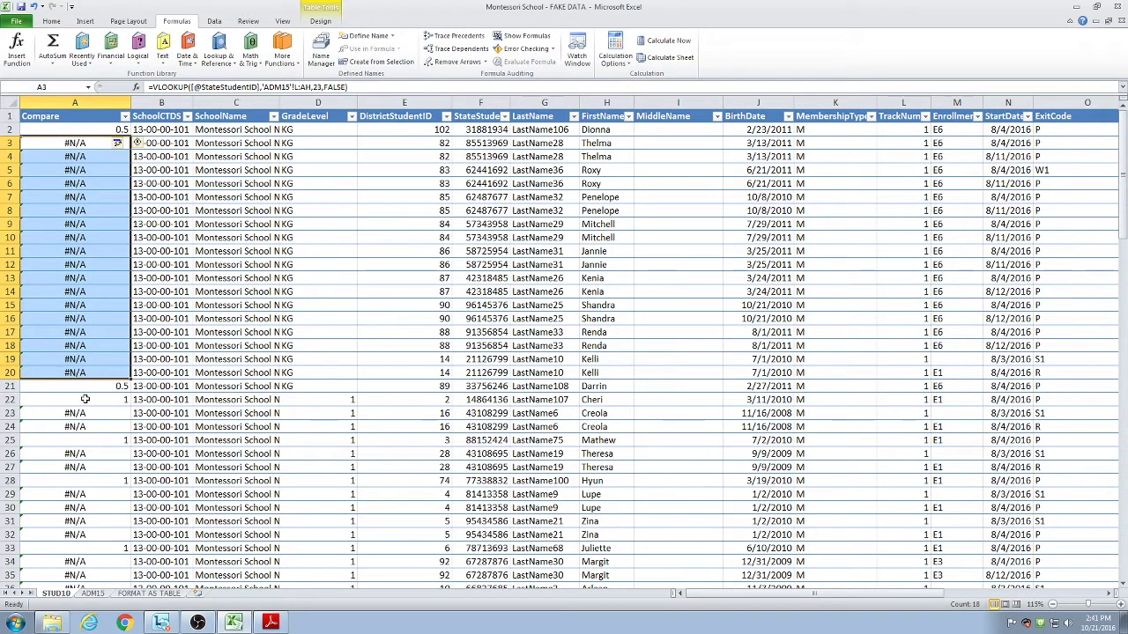
click(86, 399)
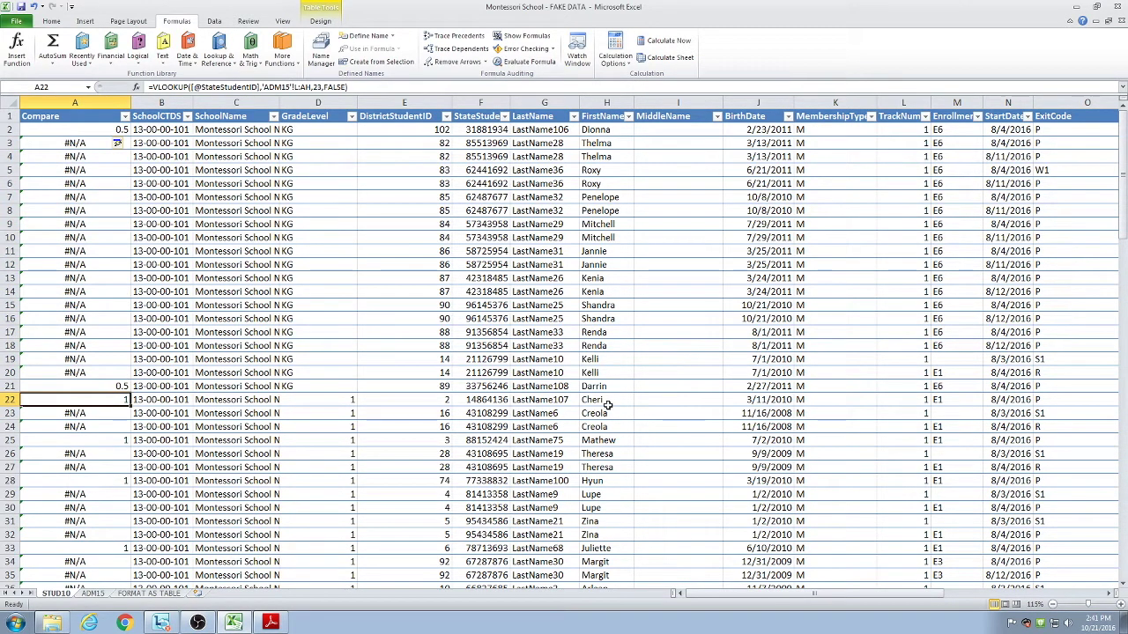
click(547, 399)
click(113, 399)
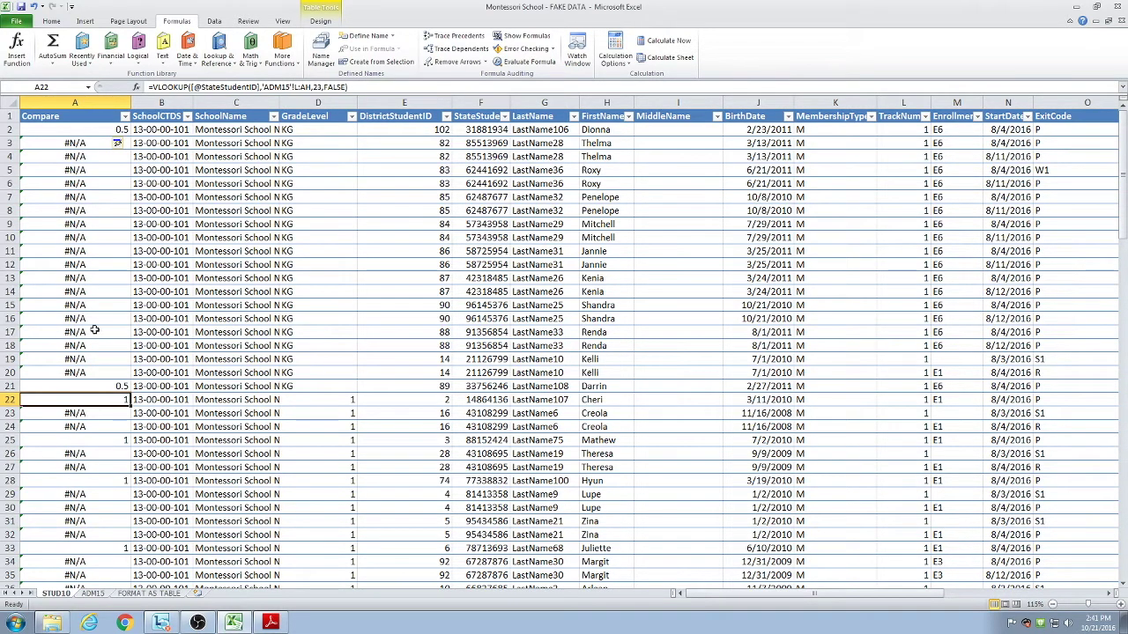
drag(88, 143, 91, 377)
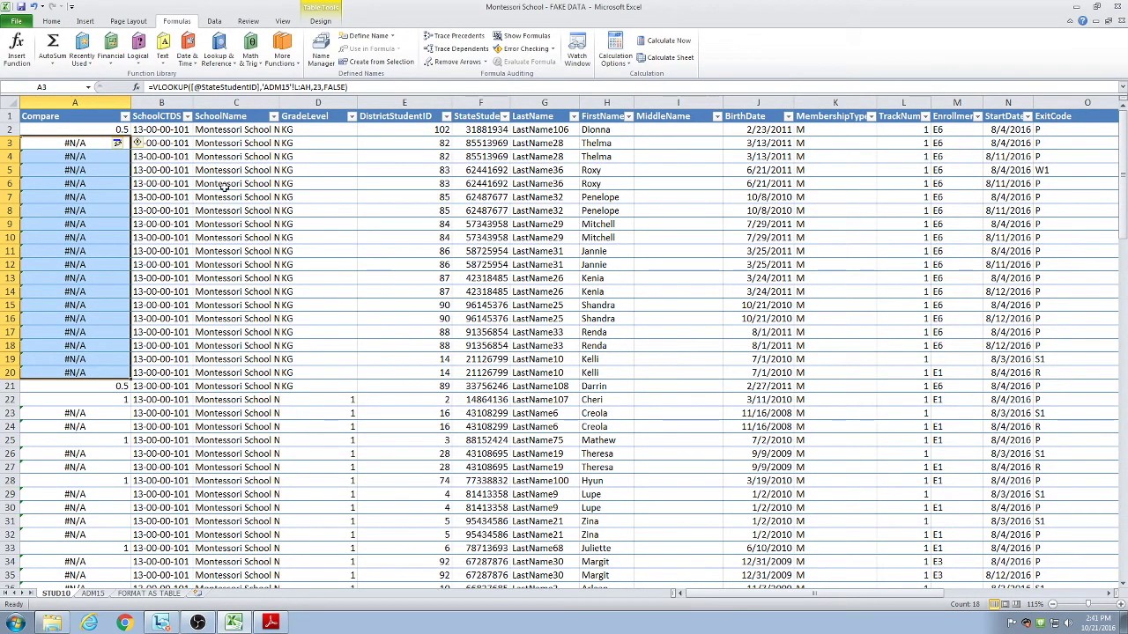
Filter the Compare column to show only #N/A rows, and select cell A3 in the filtered table.
click(124, 118)
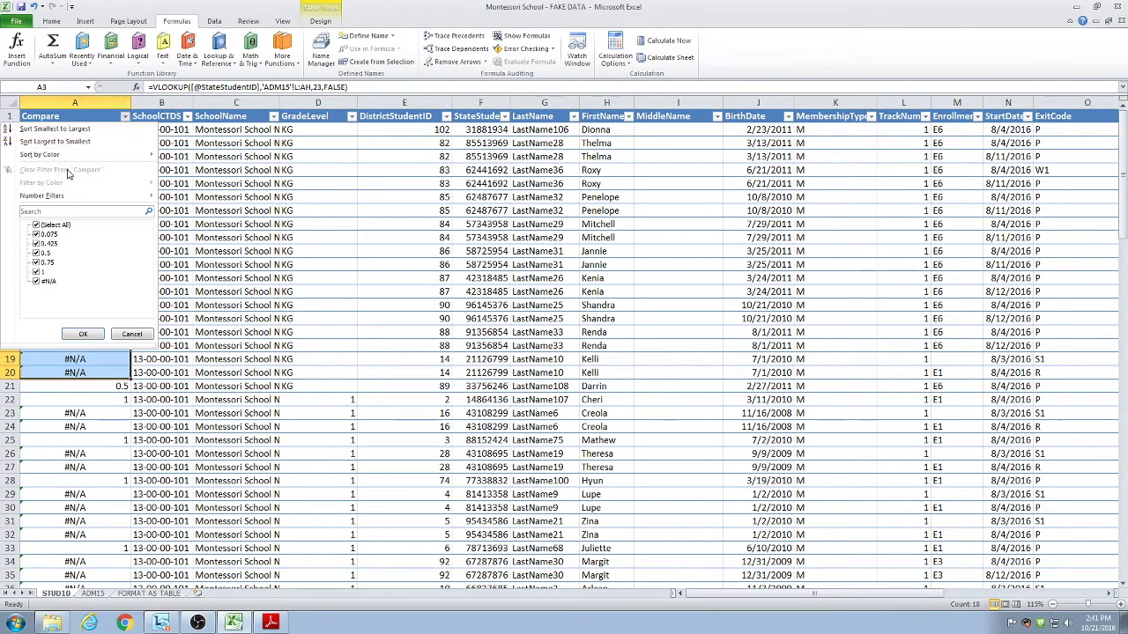
click(36, 224)
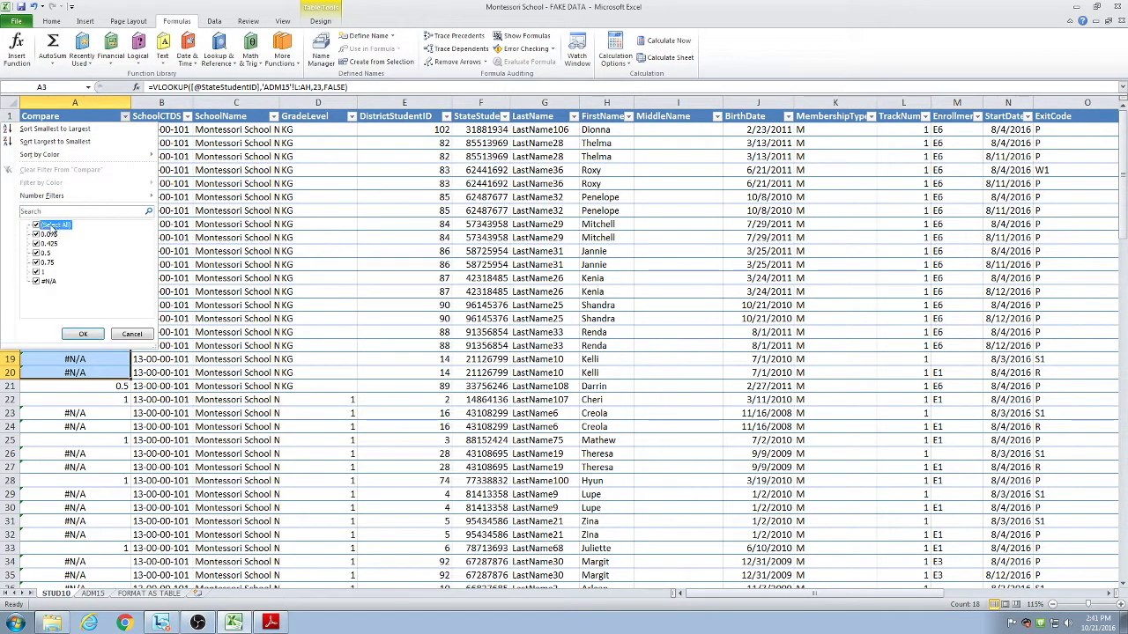
click(36, 281)
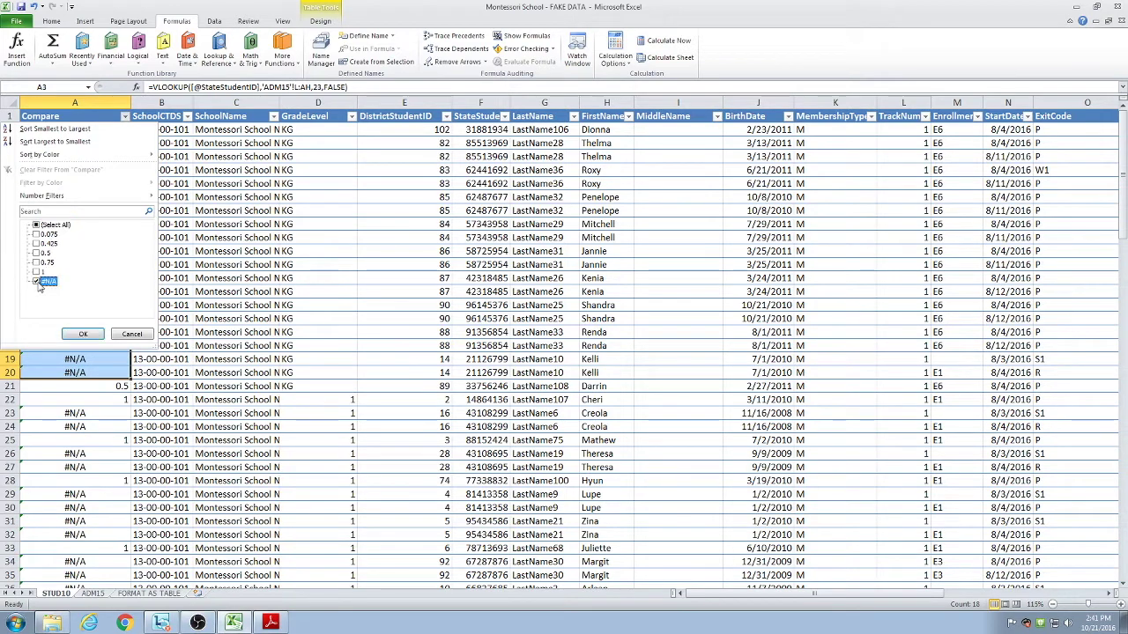
click(83, 336)
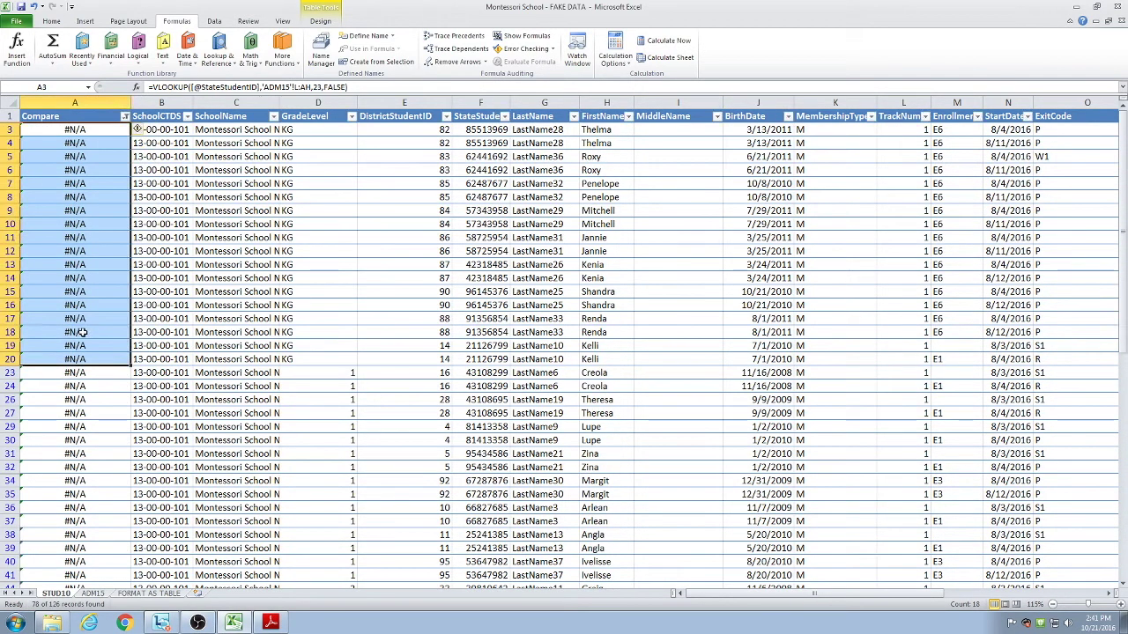
click(211, 224)
click(78, 130)
drag(78, 130, 95, 95)
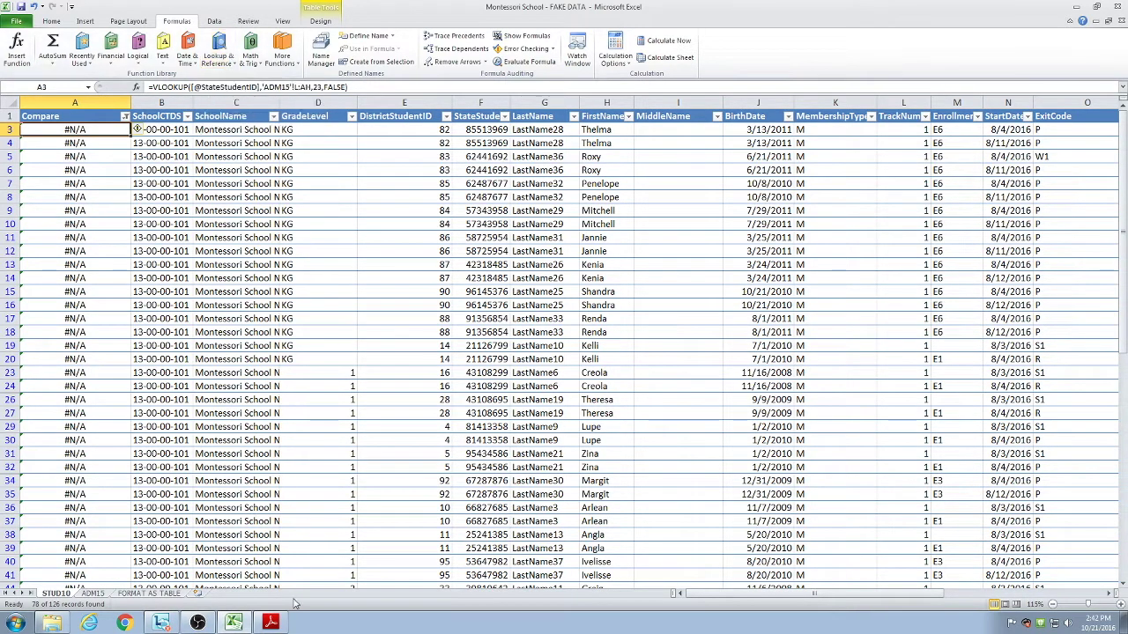
Review the VLOOKUP formula in Compare cell A3 on STUD10.
drag(349, 87, 148, 88)
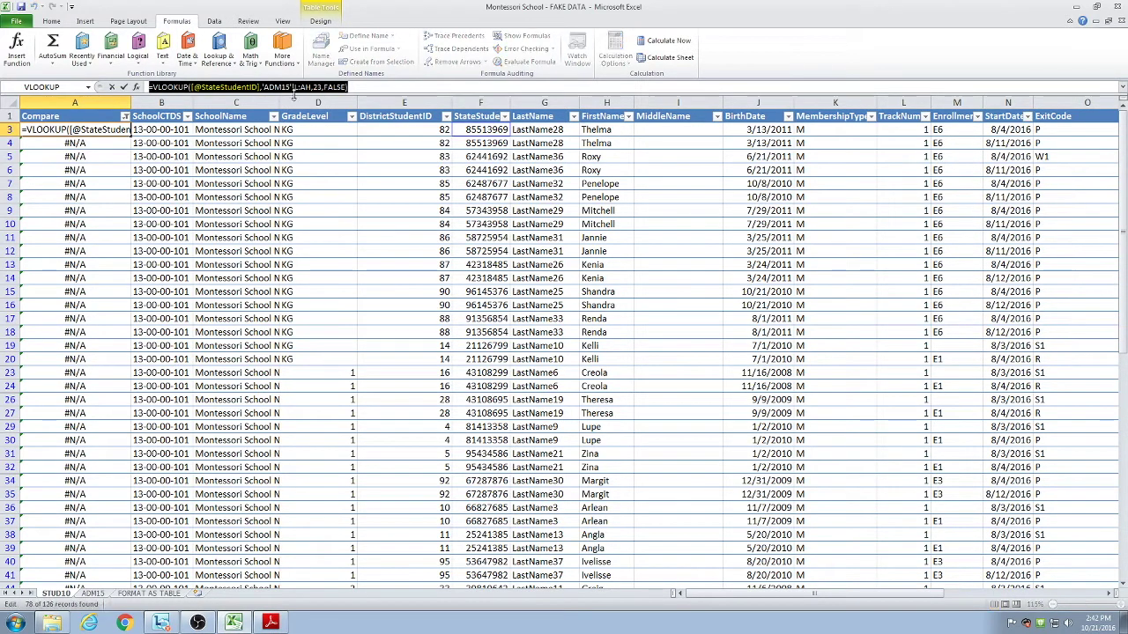
drag(146, 88, 180, 87)
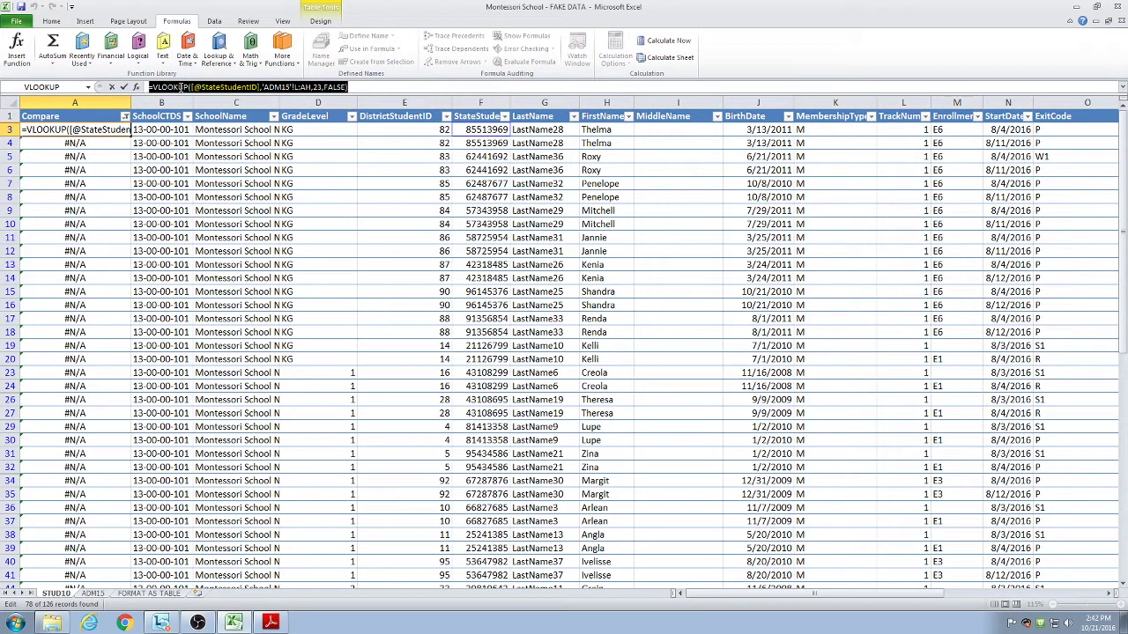
click(374, 88)
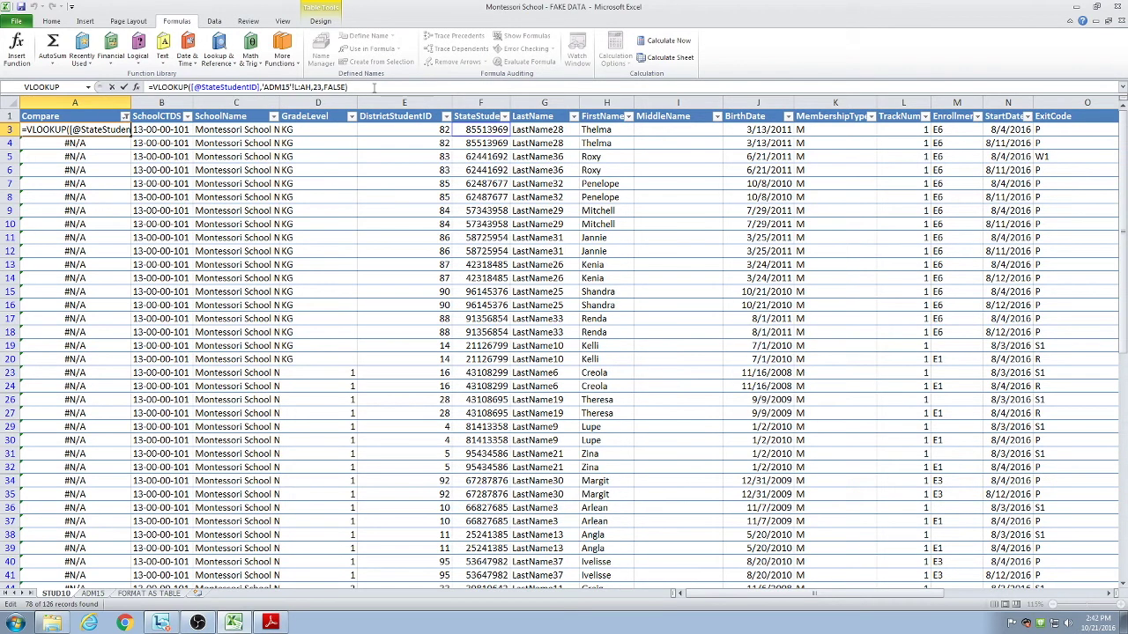
Switch to the Comparing AZEDS Reports Excel Tips PDF in Adobe Reader and read its VLOOKUP argument explanations and advanced formulas list.
click(278, 624)
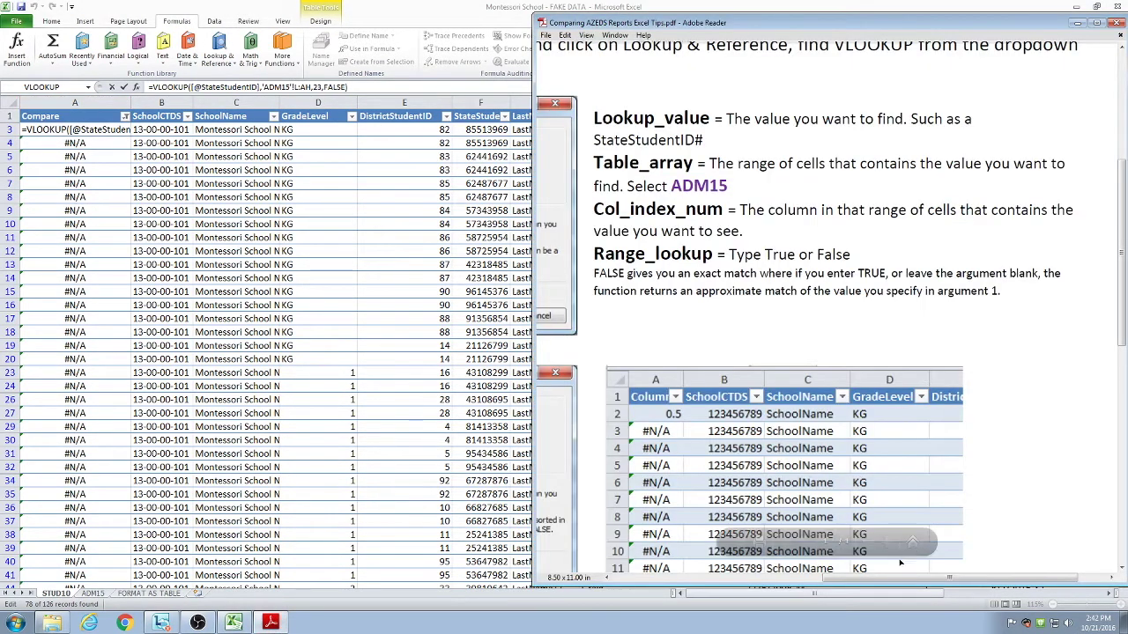
drag(890, 579, 687, 582)
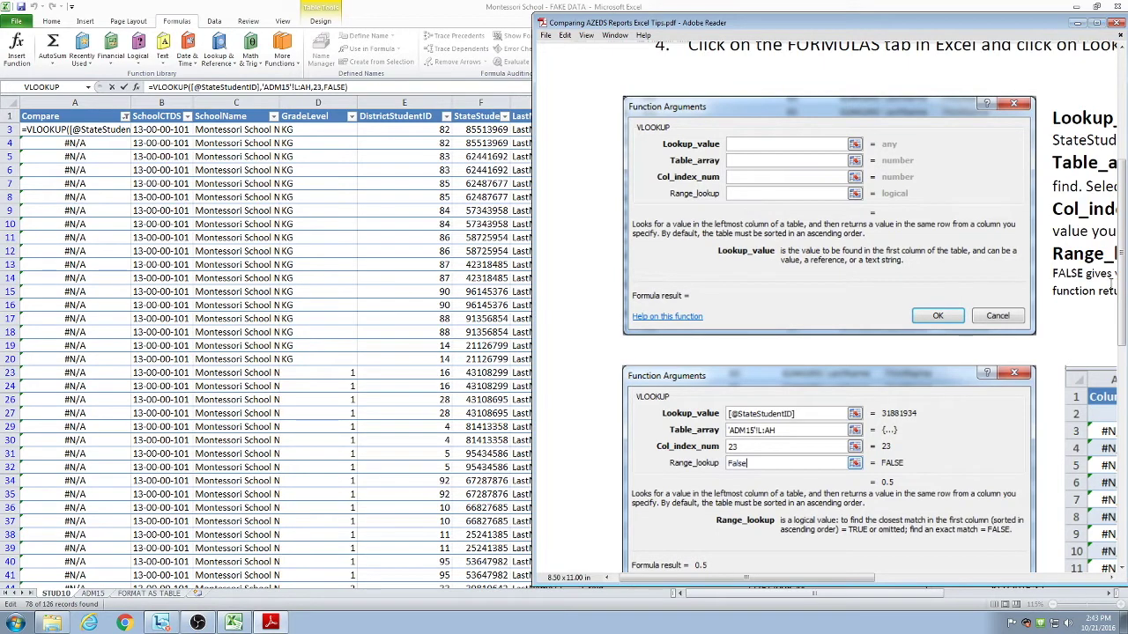
scroll(828, 352, down, 5)
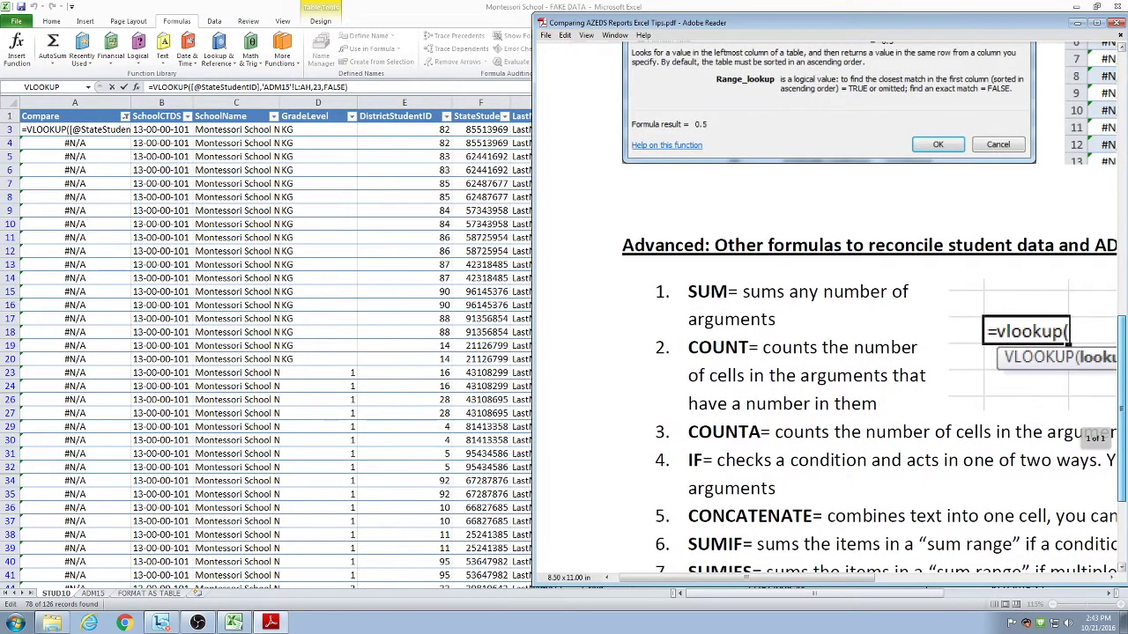
click(1096, 27)
scroll(852, 459, down, 1)
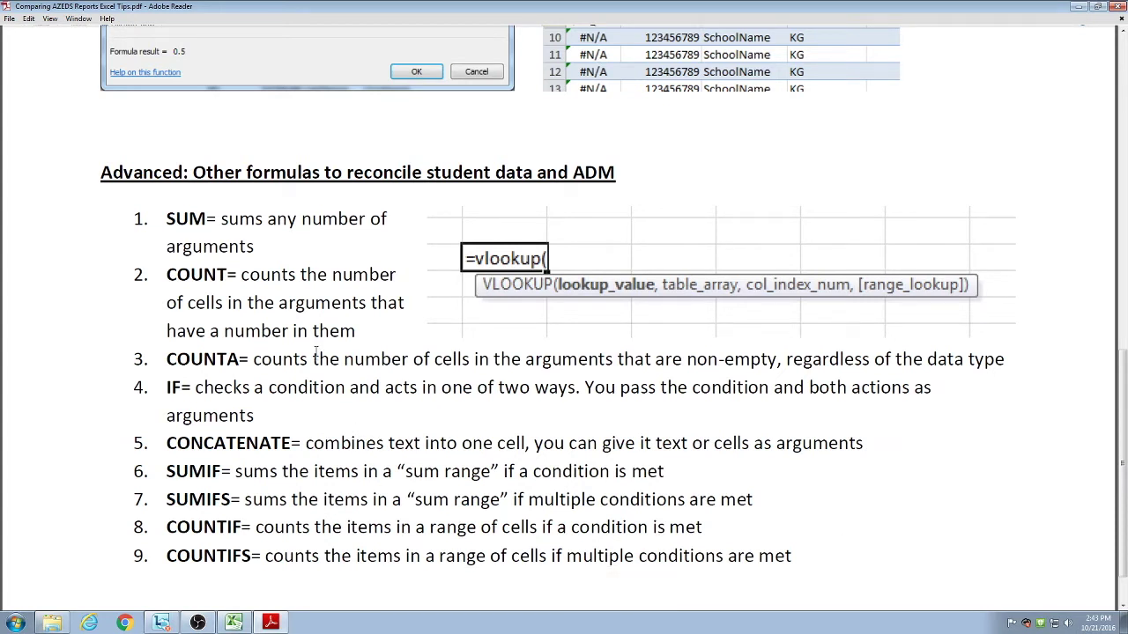
scroll(659, 259, up, 12)
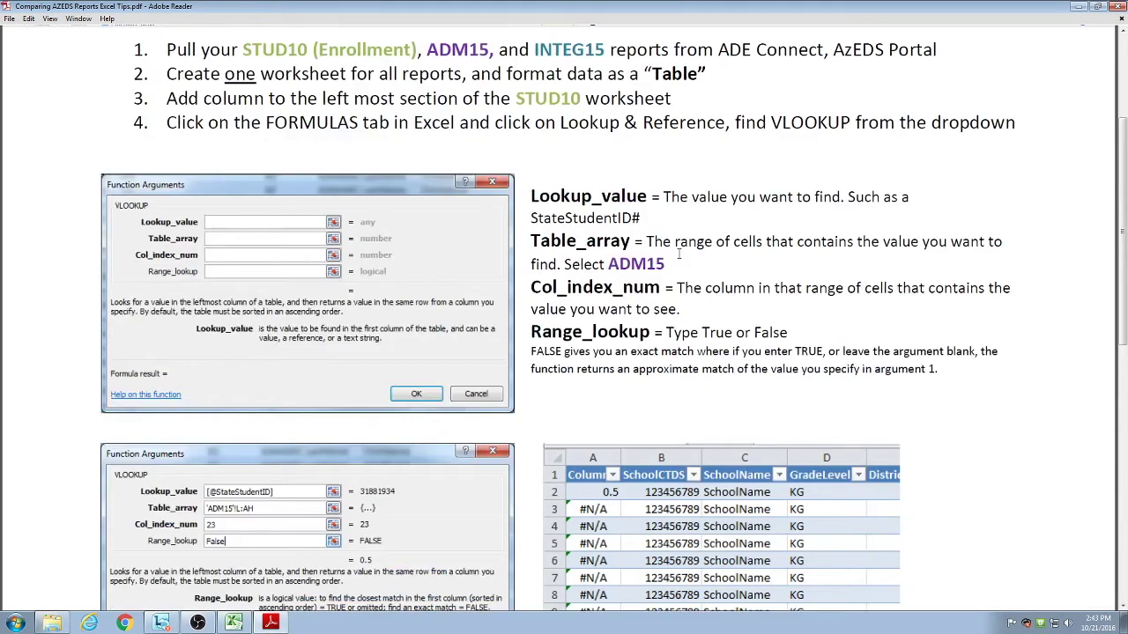
click(1085, 7)
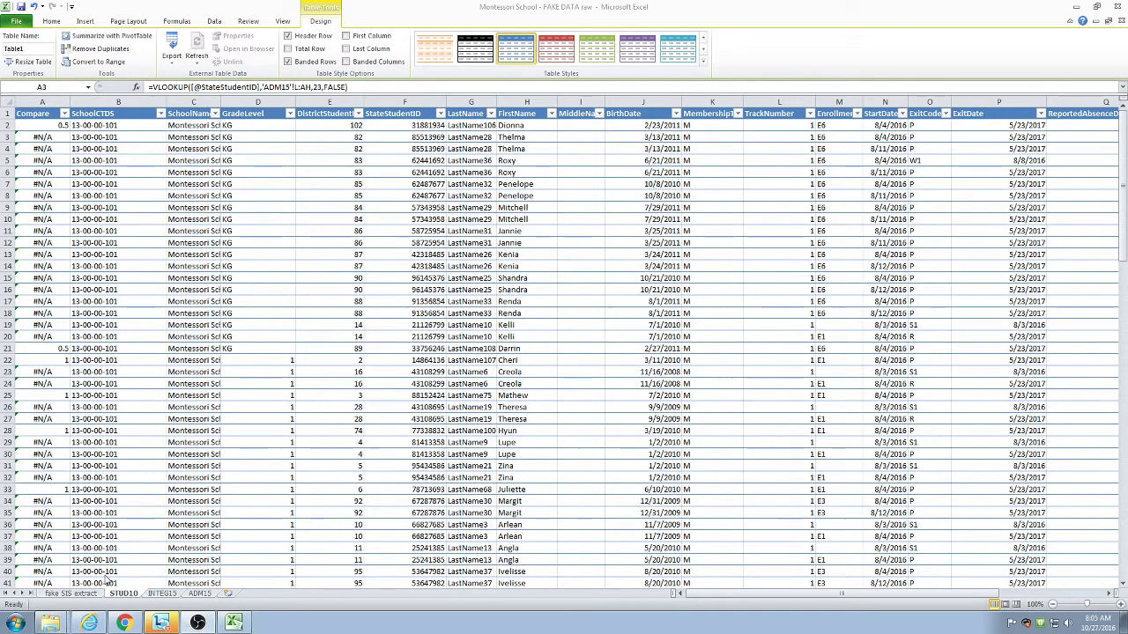
Open the fake SIS extract sheet in the FAKE DATA raw workbook and examine its header row and columns.
click(59, 596)
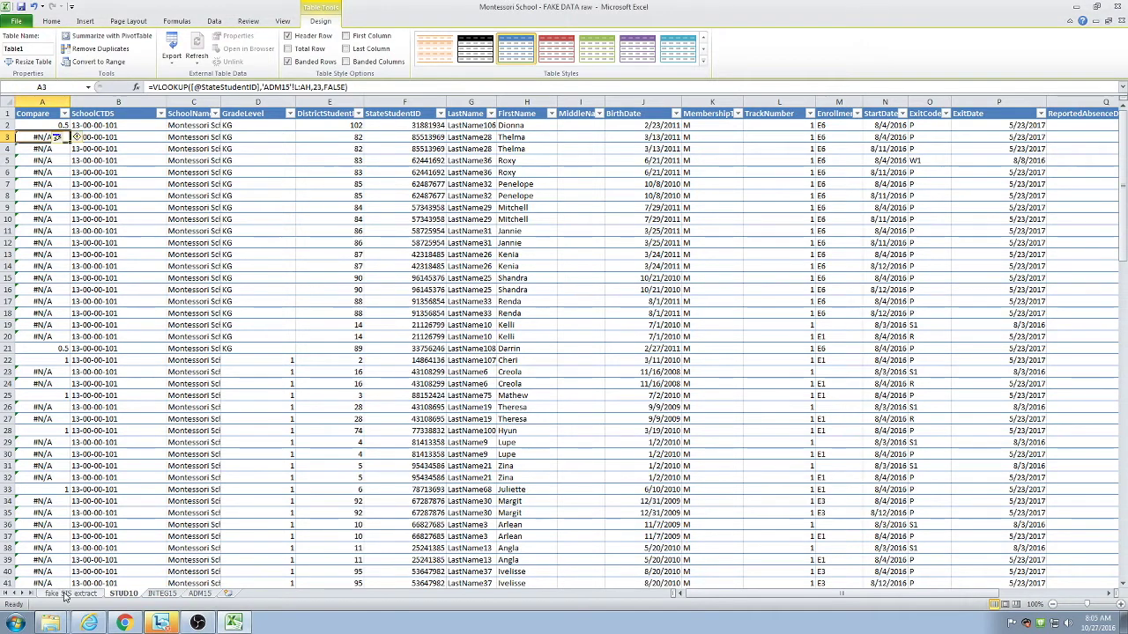
click(60, 597)
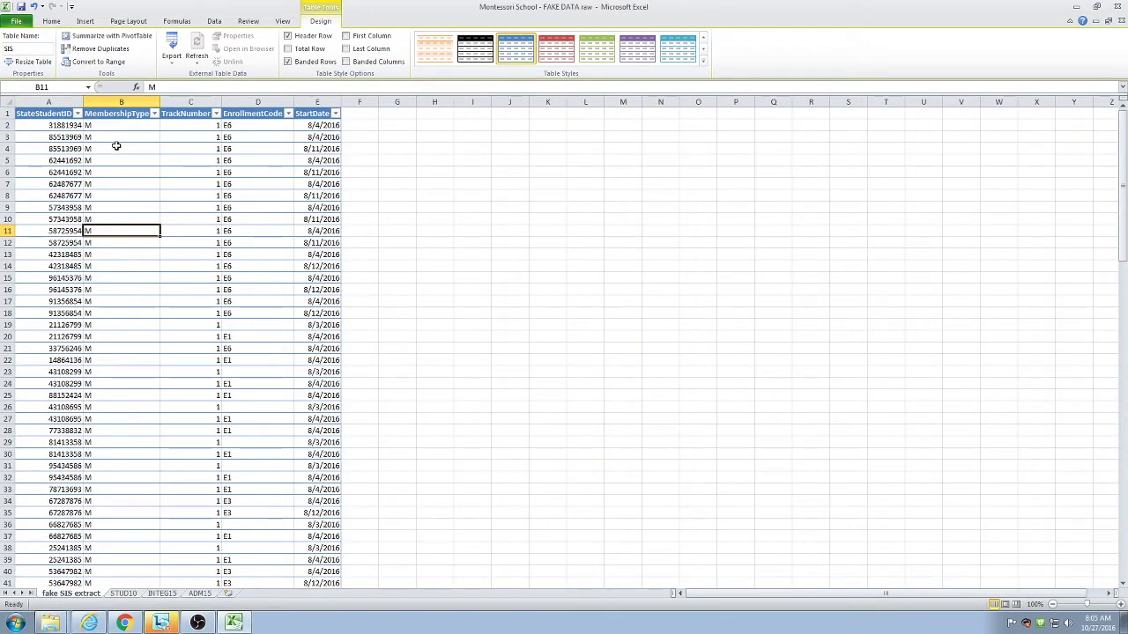
click(346, 126)
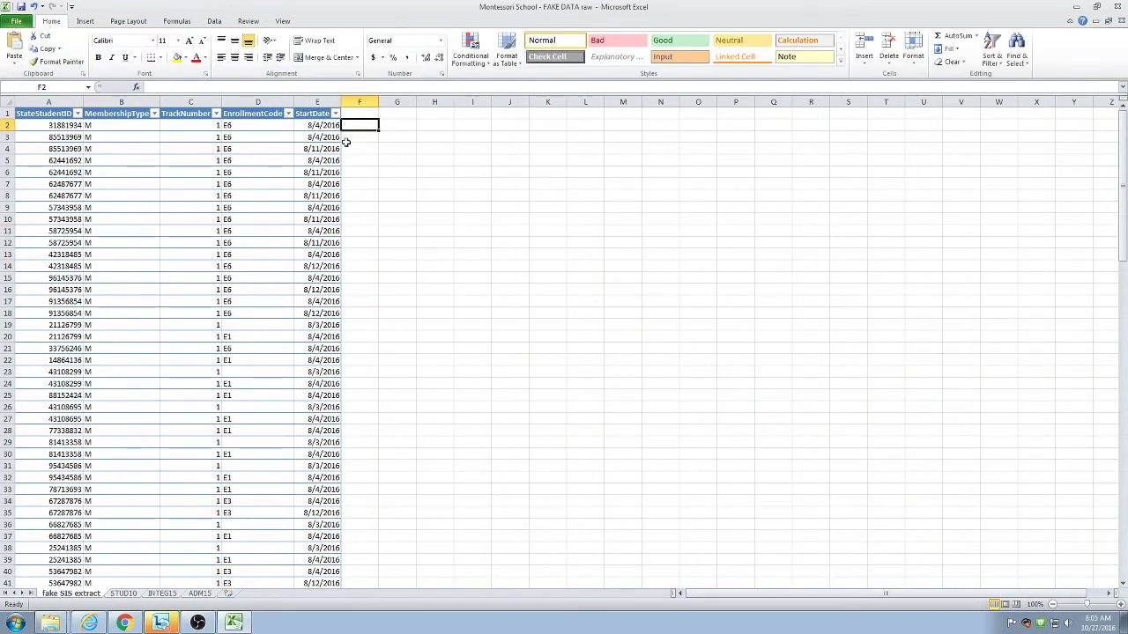
click(4, 113)
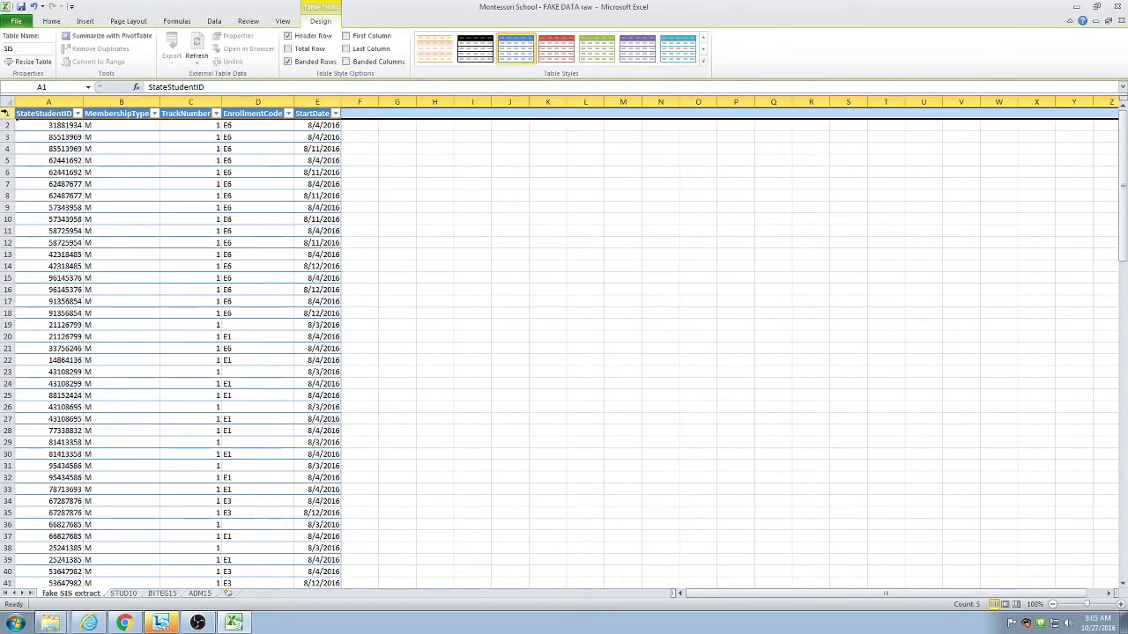
click(255, 194)
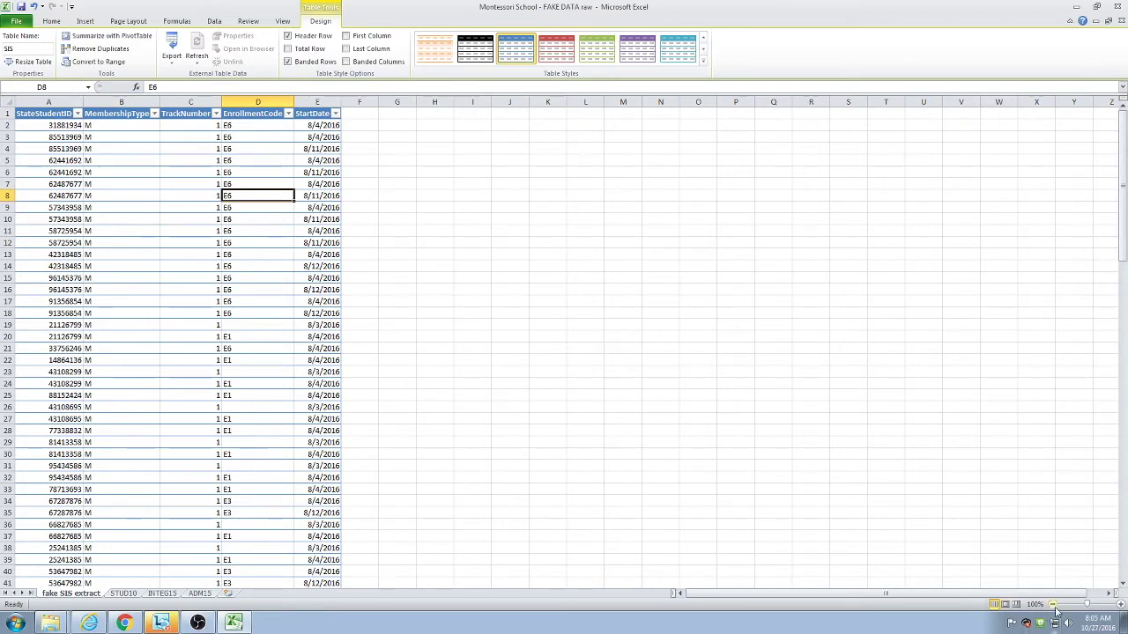
Turn on text wrapping for header row 1 of the fake SIS extract sheet and make the row taller.
drag(1089, 608, 1093, 608)
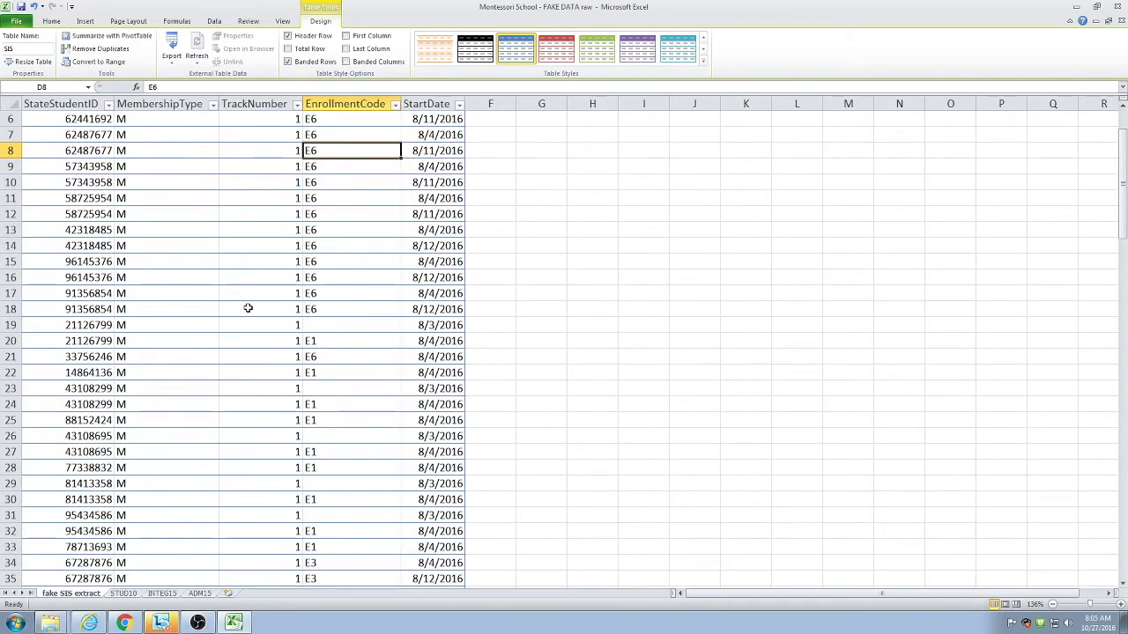
scroll(233, 309, up, 2)
click(10, 118)
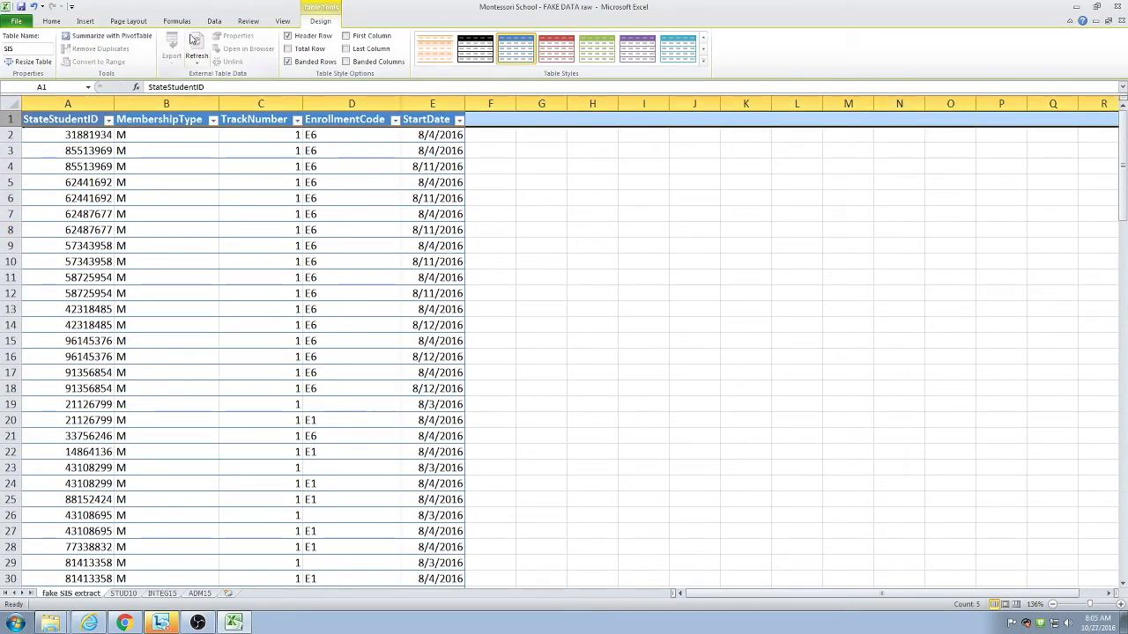
click(51, 20)
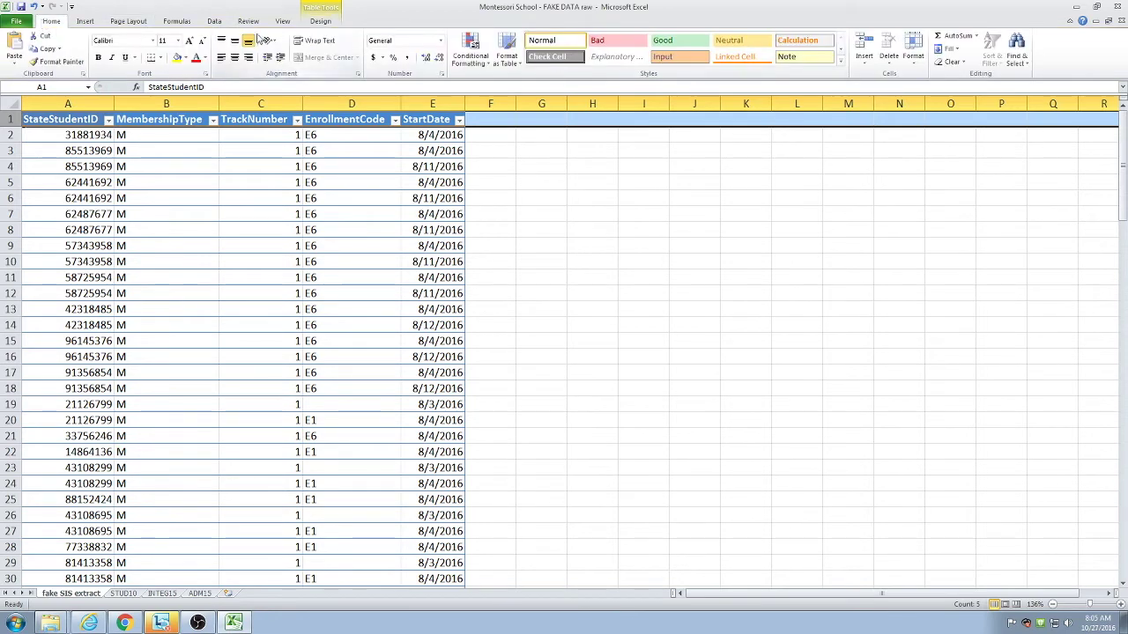
click(309, 41)
drag(17, 127, 17, 186)
Add a table column in F1 headed "How much ADM did this student generate?" and widen column F to fit the heading.
click(494, 163)
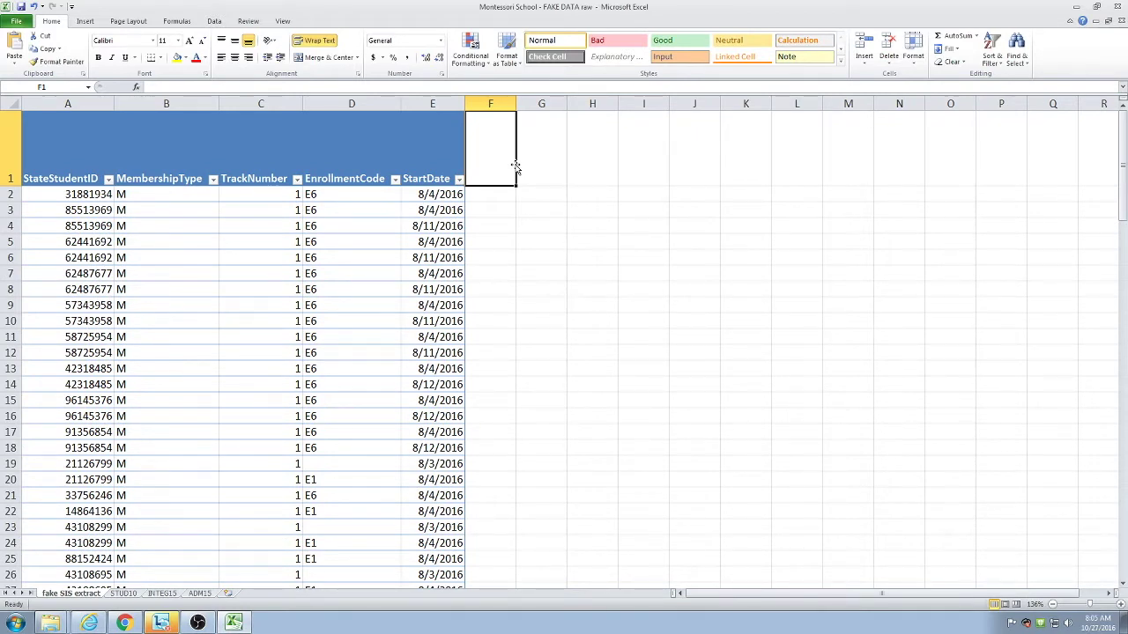
text(How much A)
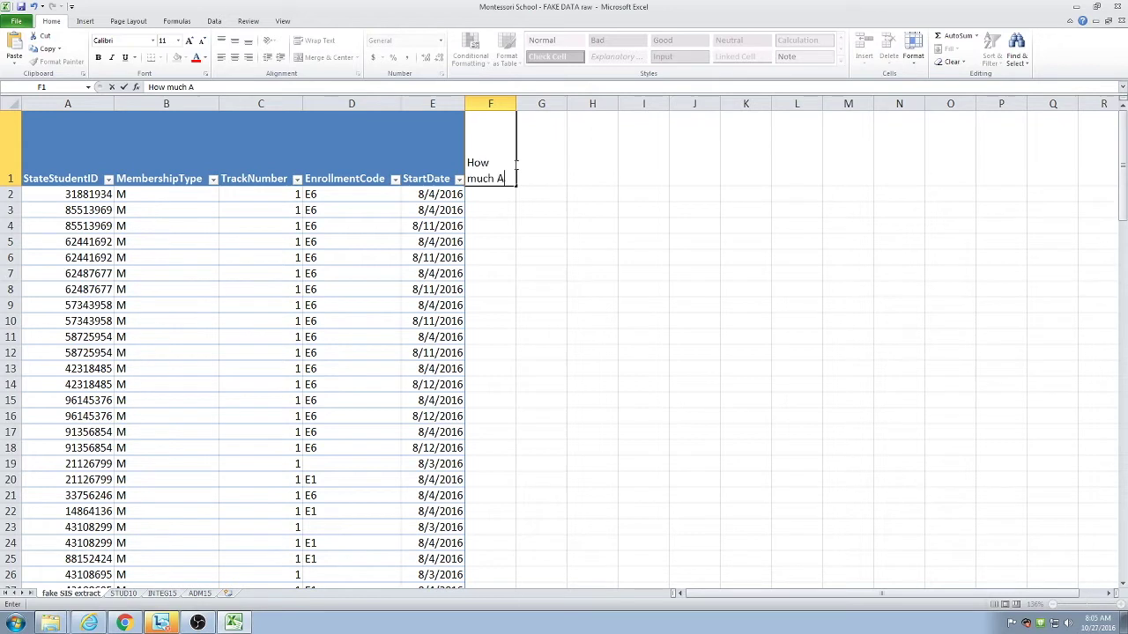
text(DM did this student genera)
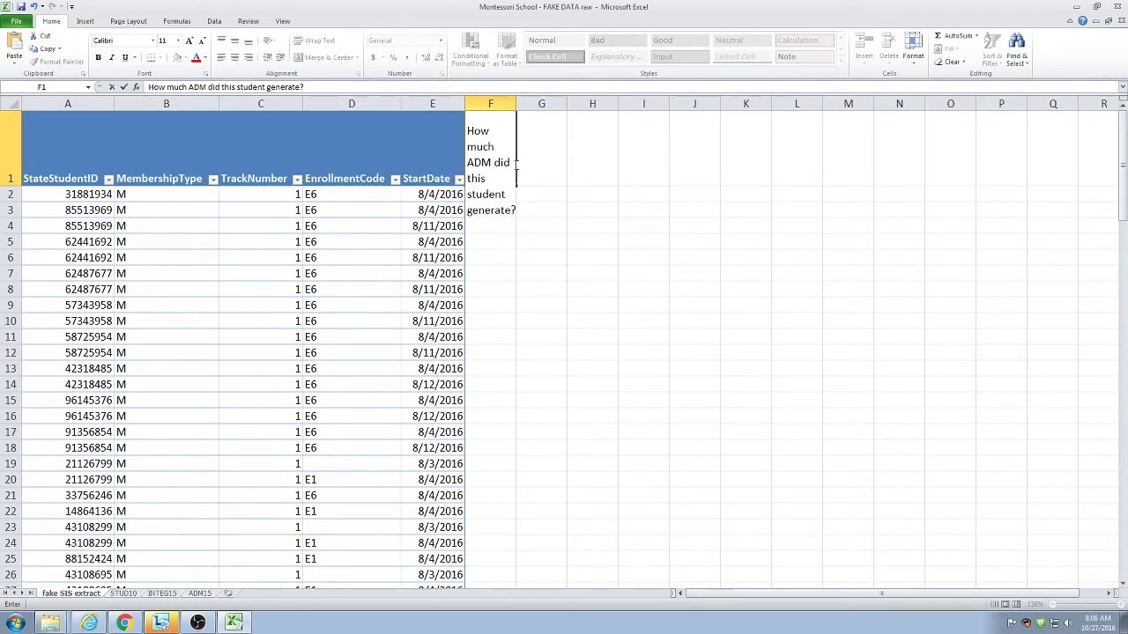
text(te?)
key(Return)
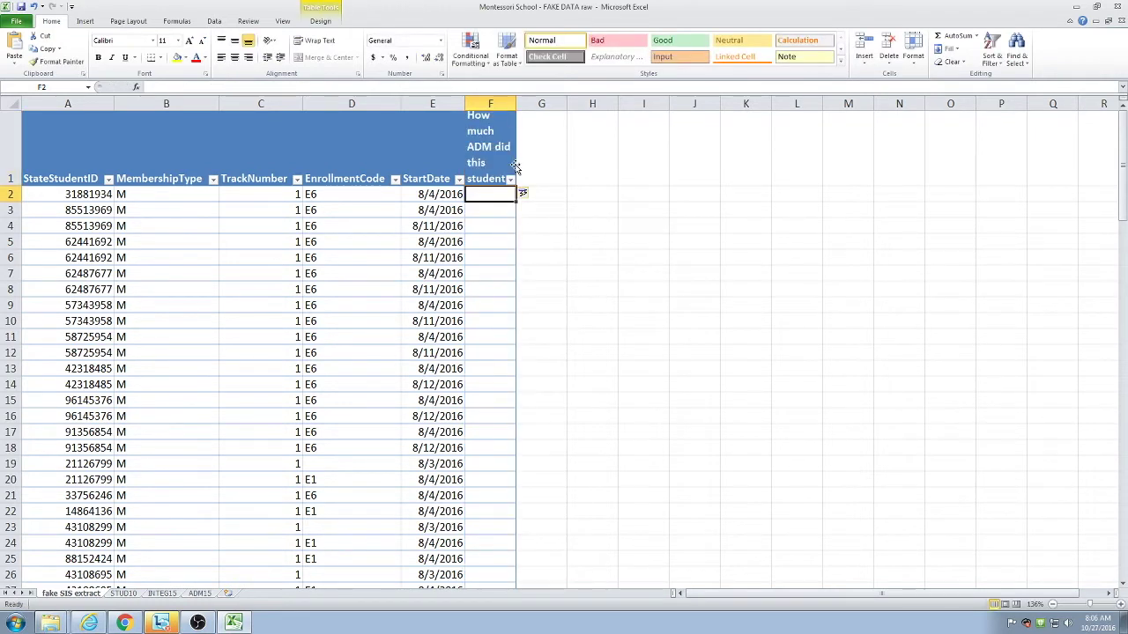
double_click(516, 103)
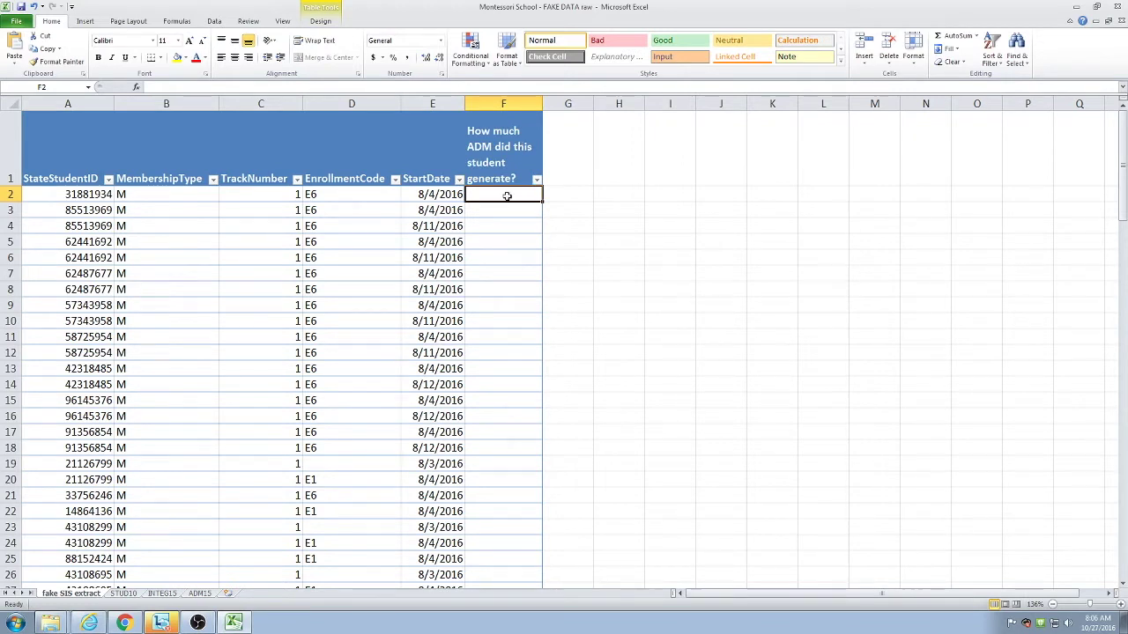
Begin a VLOOKUP formula in F2 using the row's StateStudentID as the lookup value.
text(=vlookup)
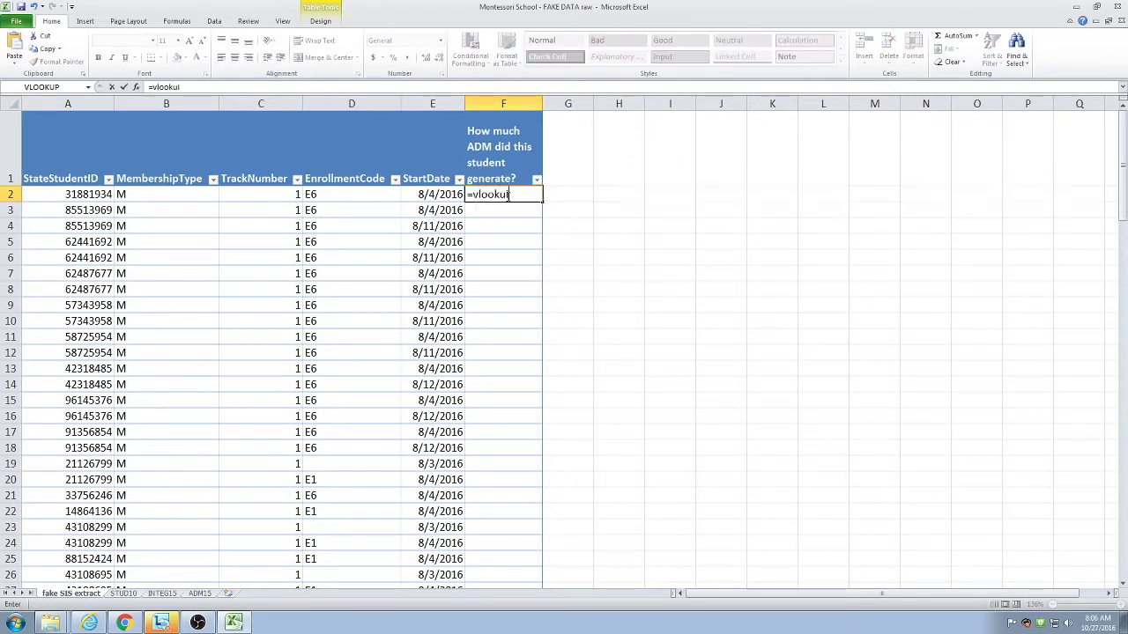
key(BackSpace)
text(p()
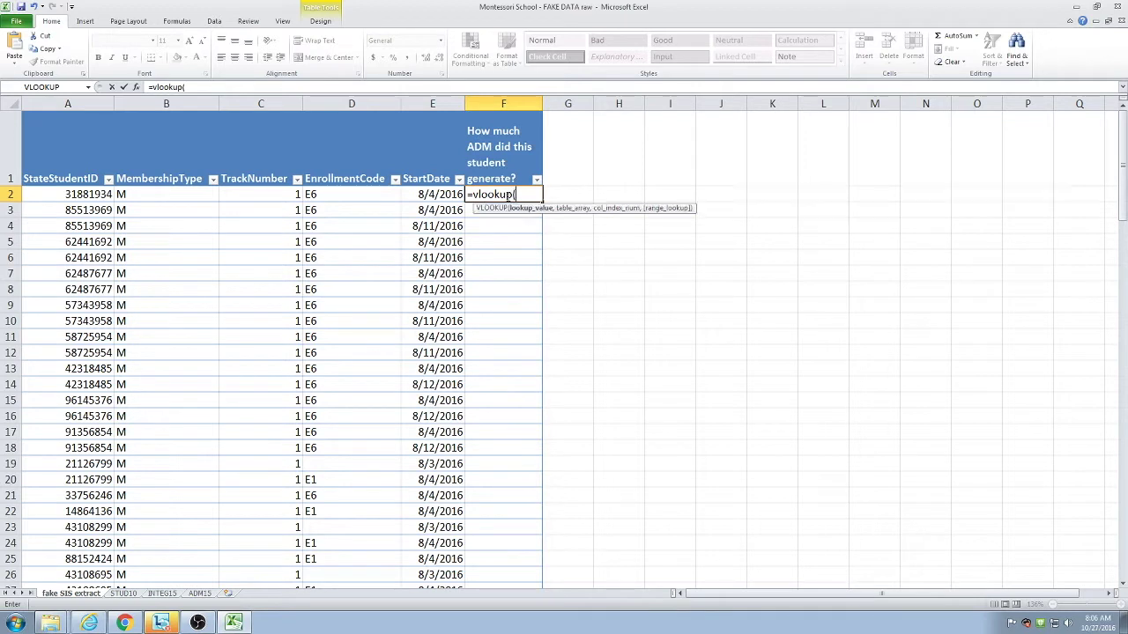
key(BackSpace)
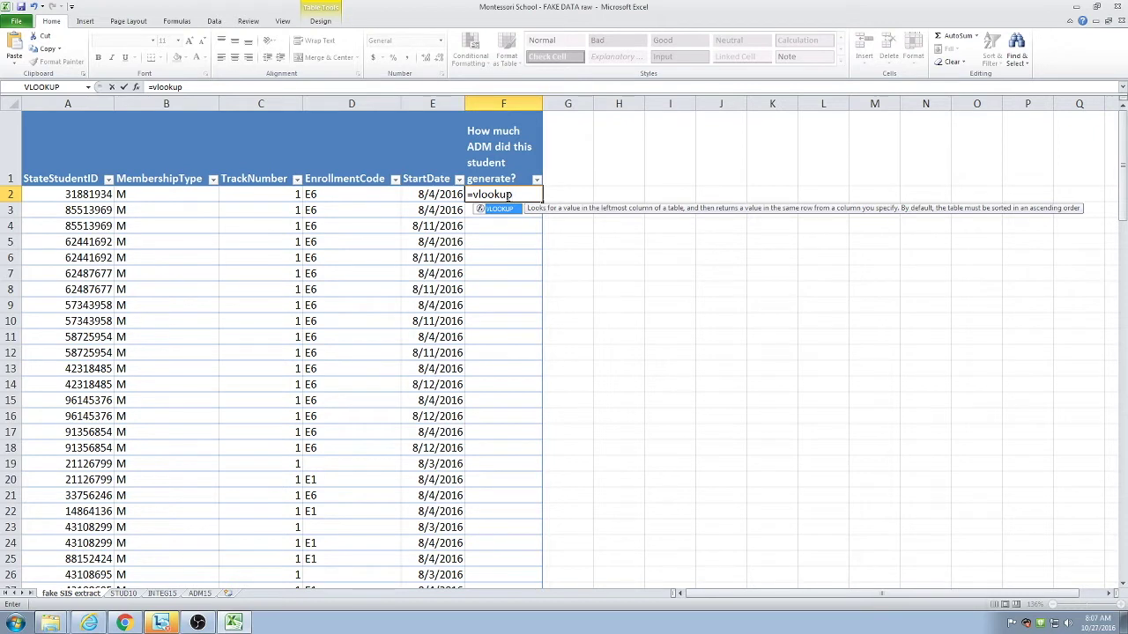
text(()
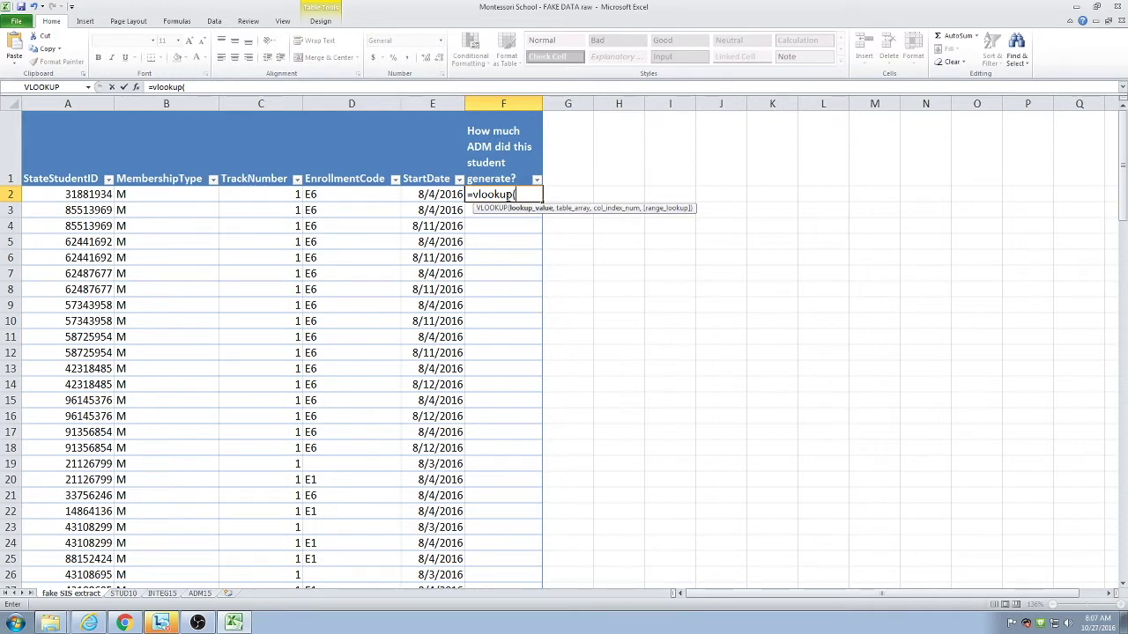
click(70, 194)
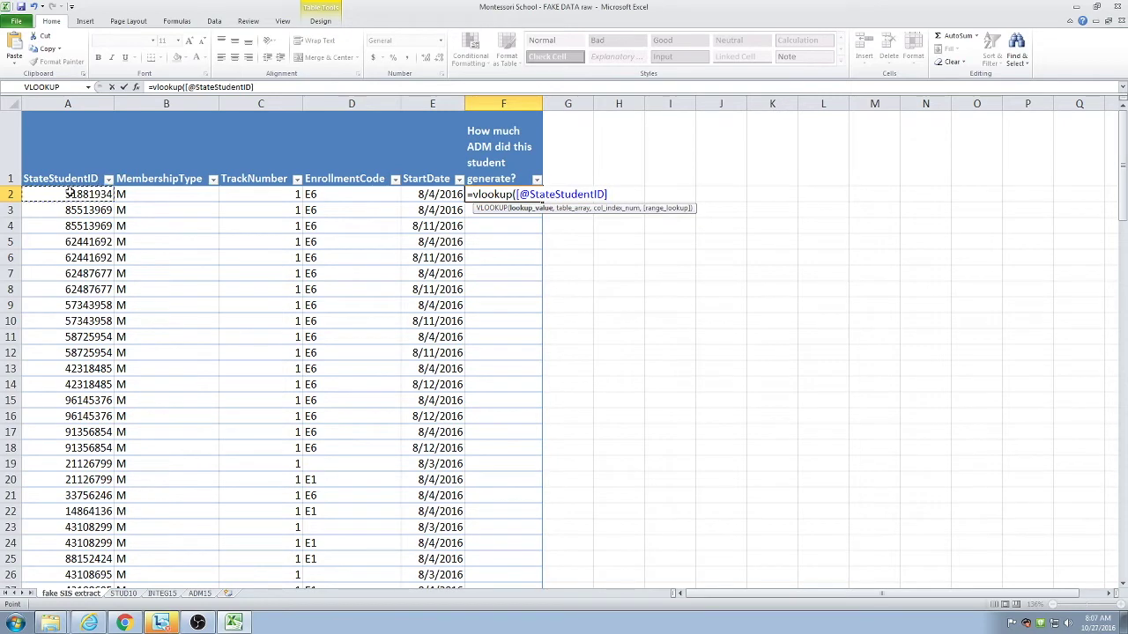
Set the VLOOKUP table array to columns L:AH of ADM15, from StateStudentID through LimitedADM.
text(,'ADM15'!)
click(199, 593)
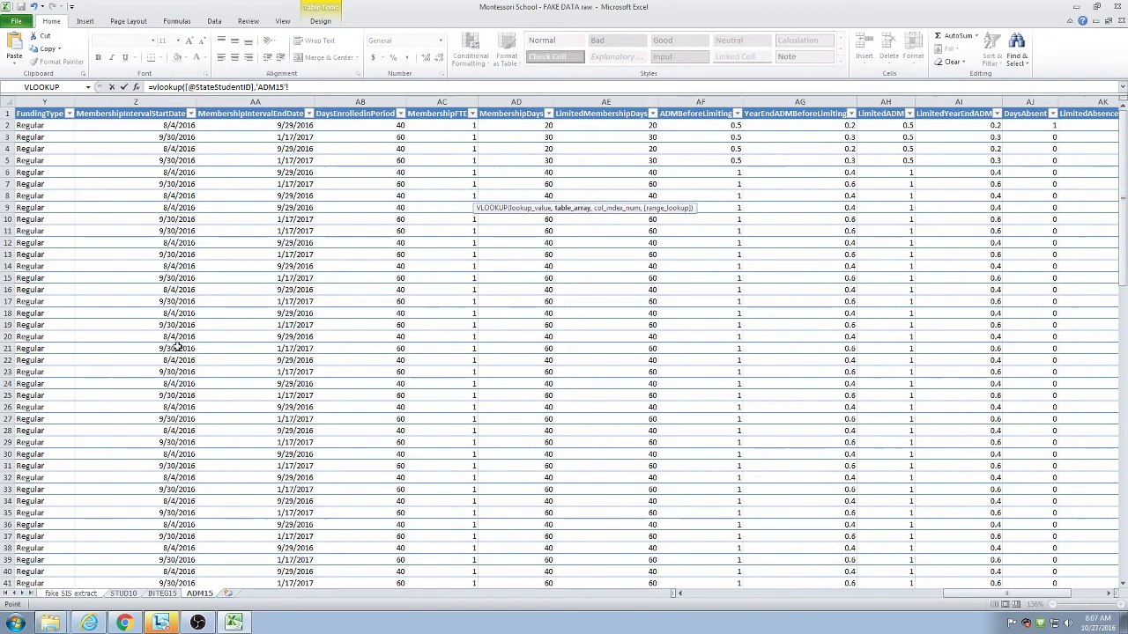
click(804, 598)
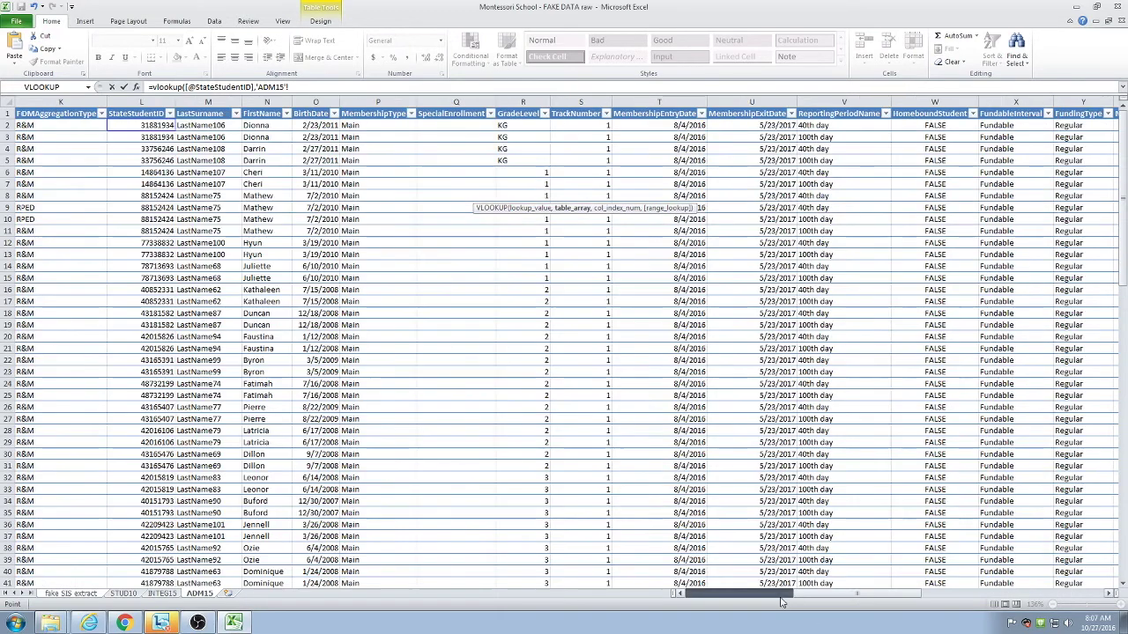
drag(803, 598, 797, 600)
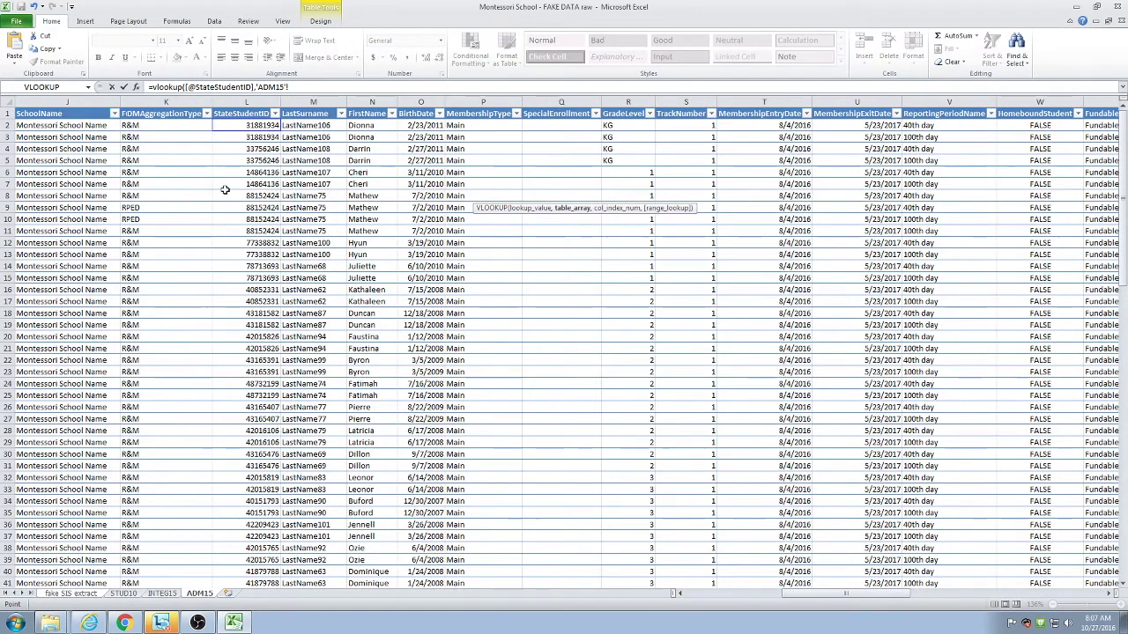
drag(245, 102, 703, 104)
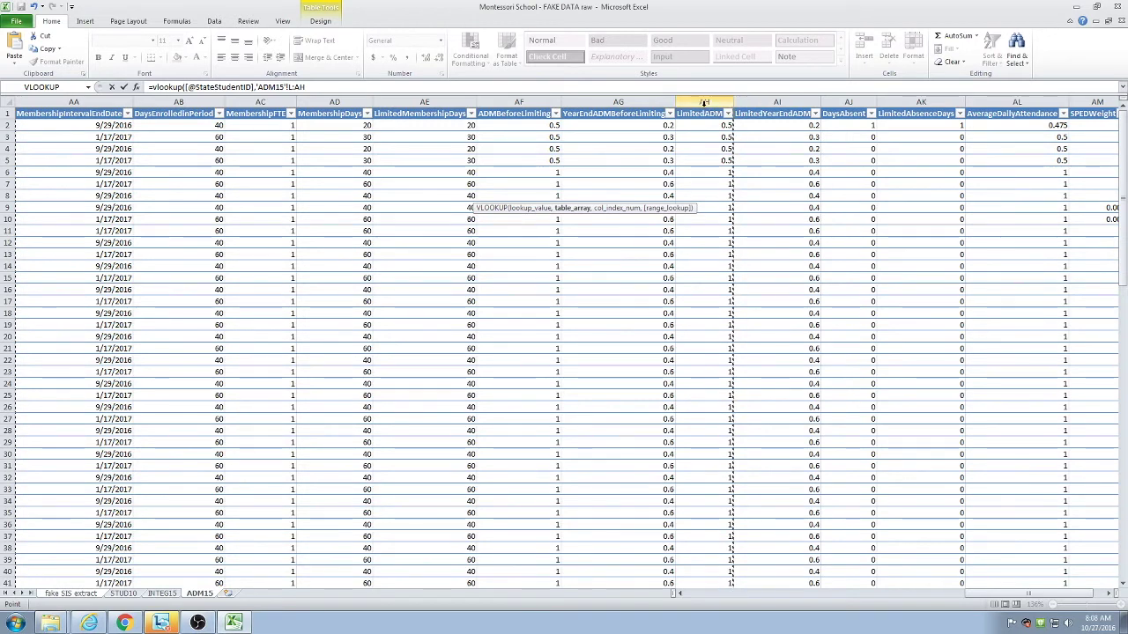
Finish the F2 VLOOKUP with column index 23 and range lookup 0 for an exact match.
click(364, 89)
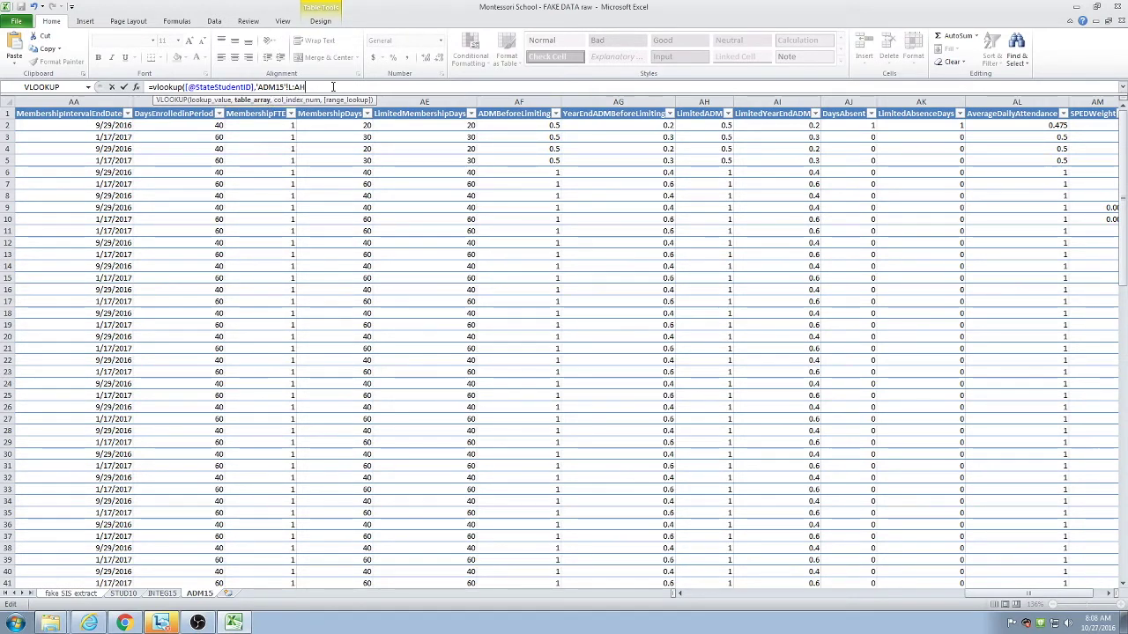
text(,23)
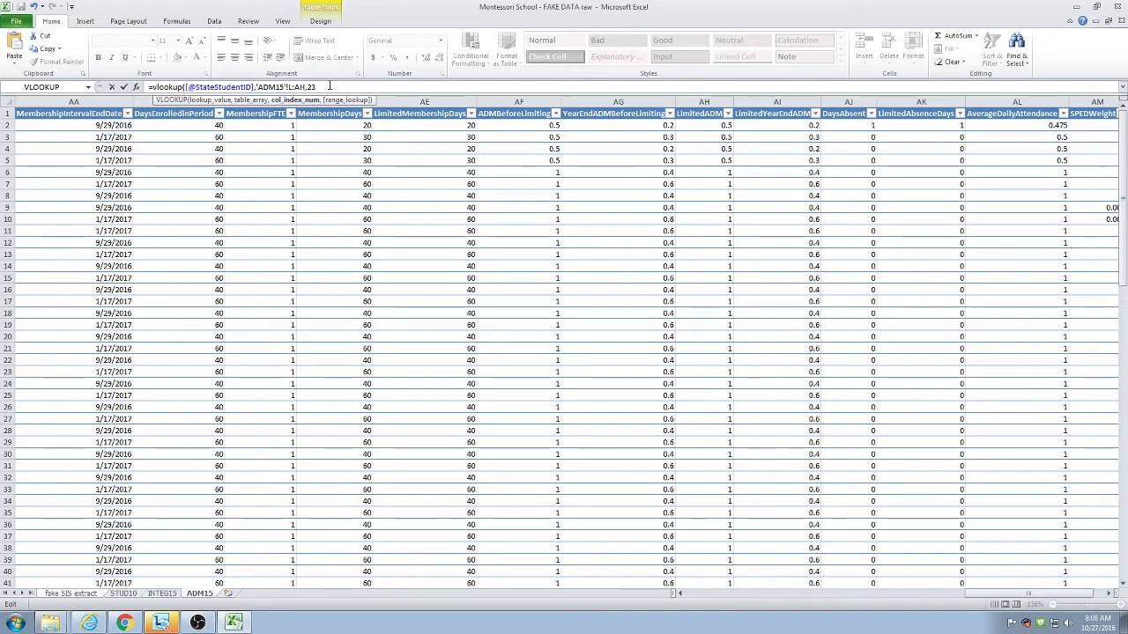
text(,)
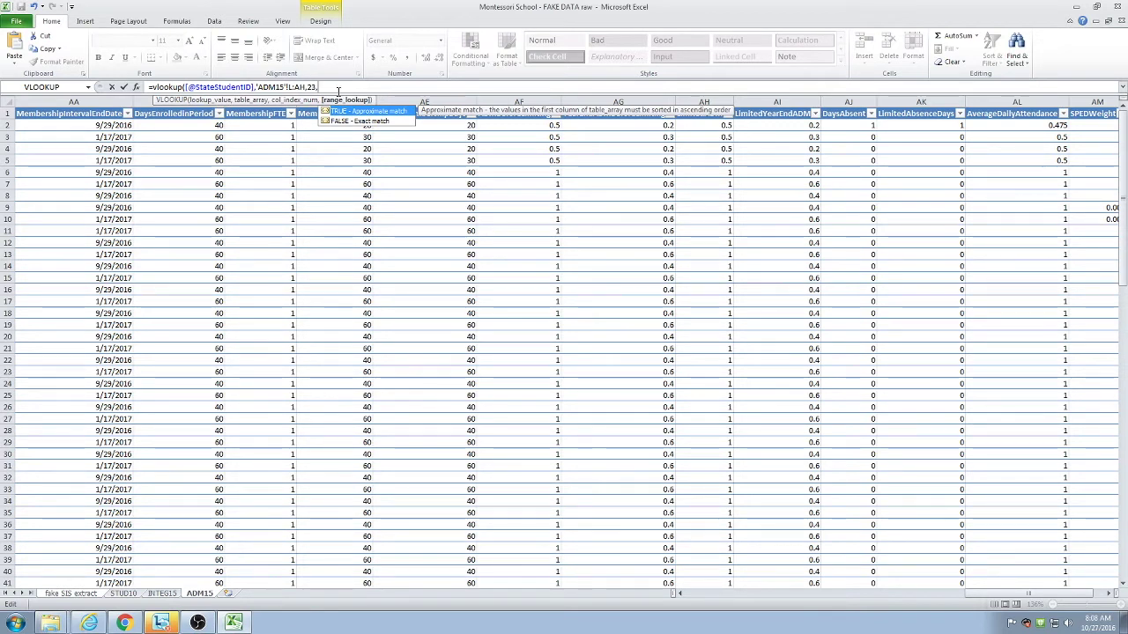
text(0)
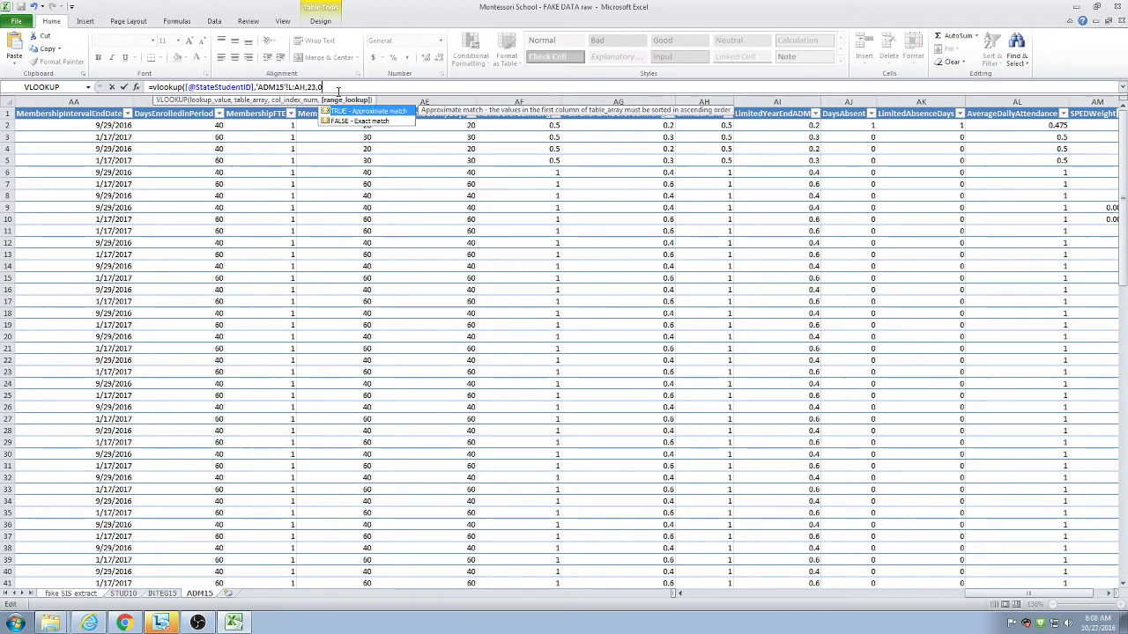
text())
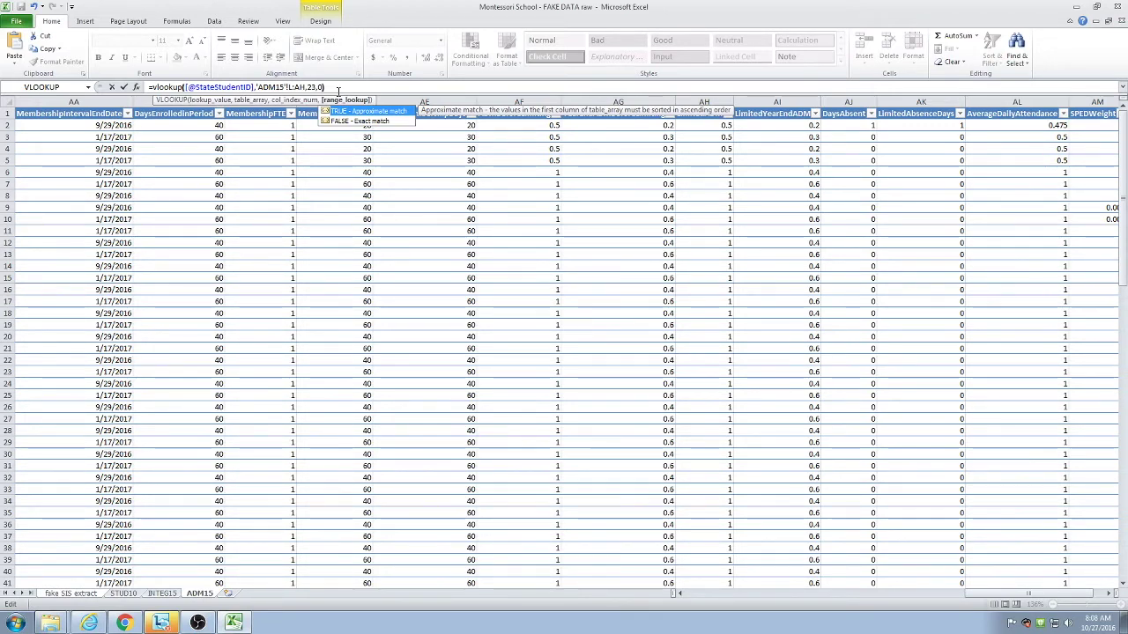
key(Return)
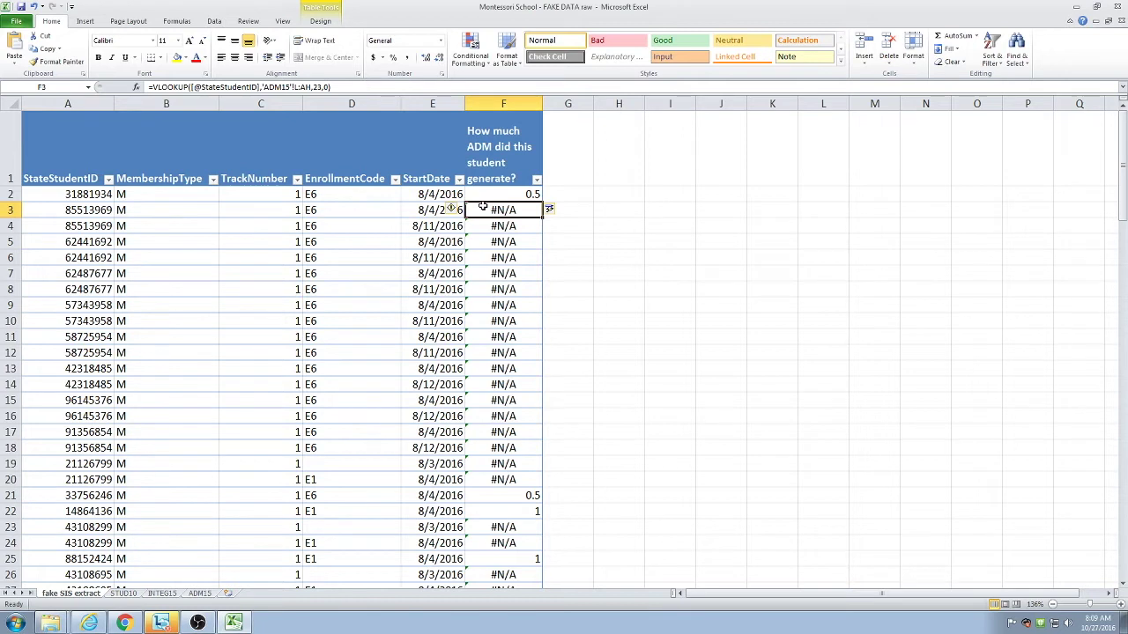
Make the formula bar several lines tall and select the word "generate?" in the F1 heading text.
click(499, 163)
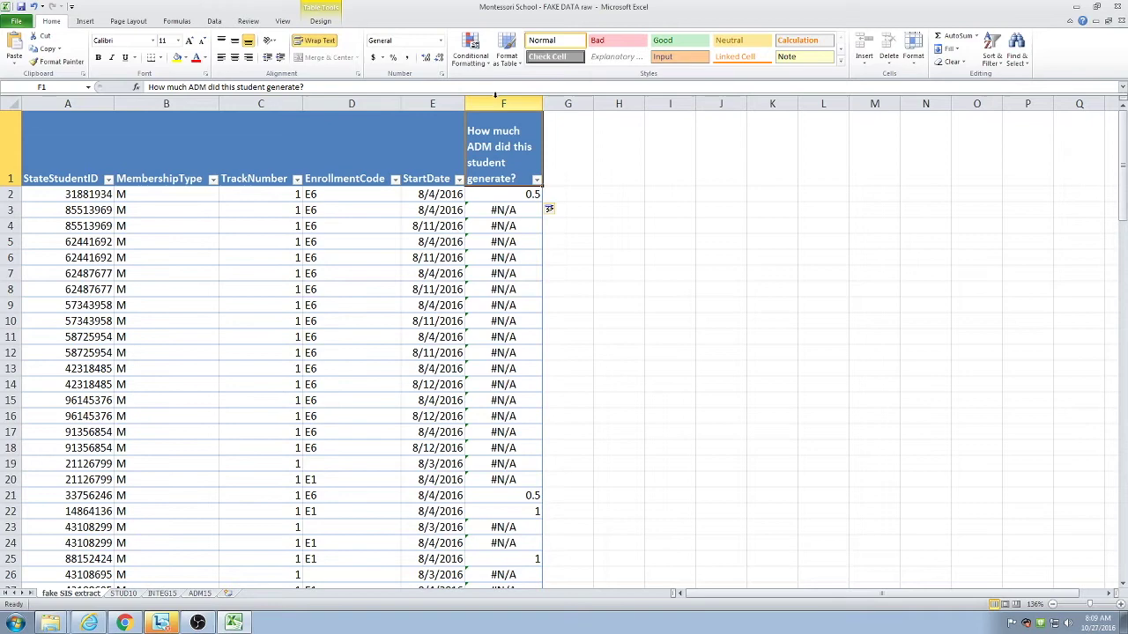
drag(496, 95, 490, 123)
click(340, 99)
drag(265, 87, 313, 87)
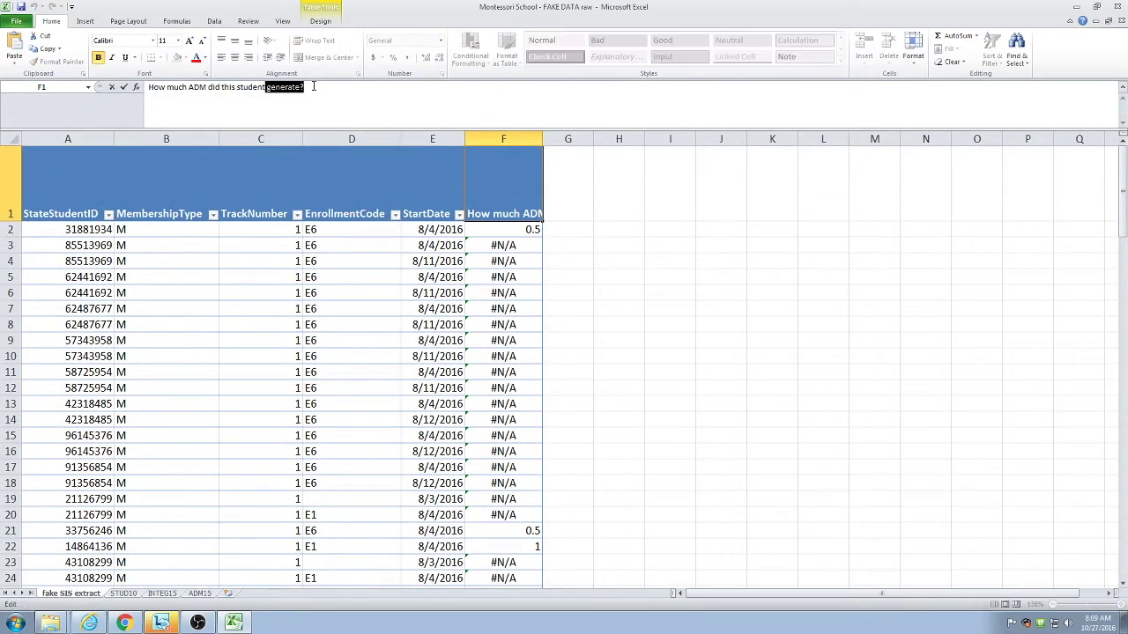
key(ctrl+b)
key(Return)
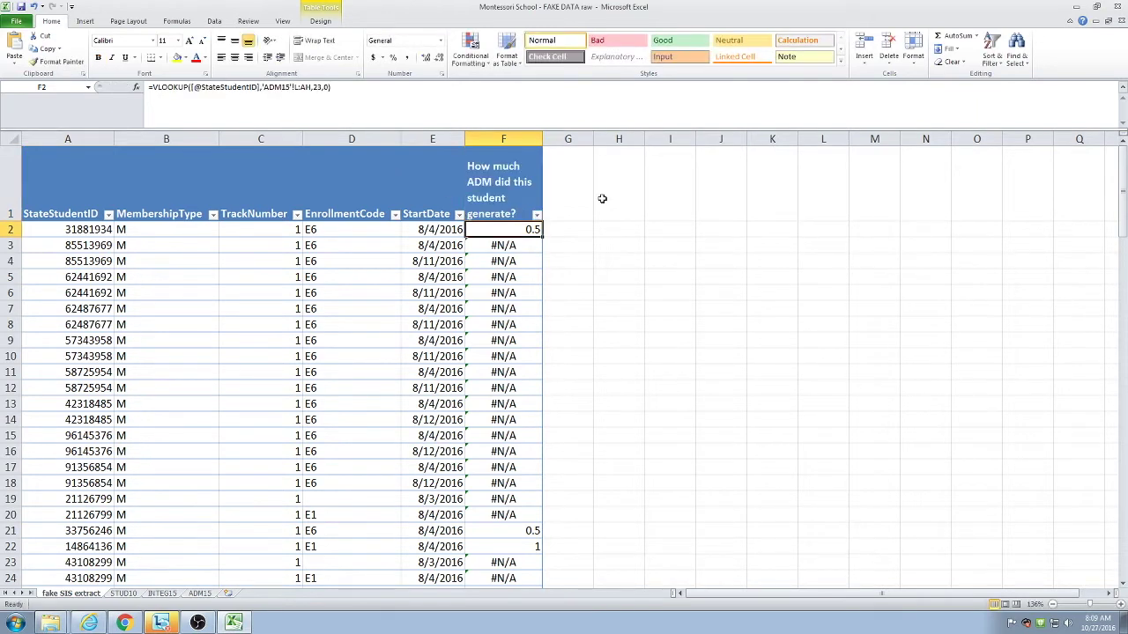
Review the ADM lookup results in cells F3 to F20.
click(521, 274)
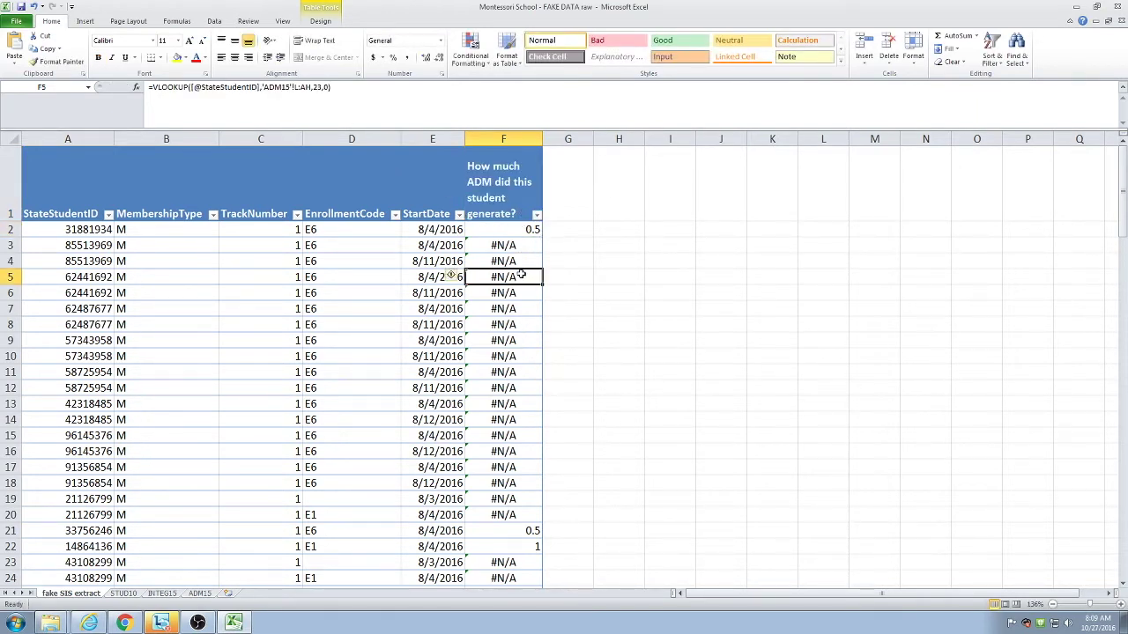
click(565, 197)
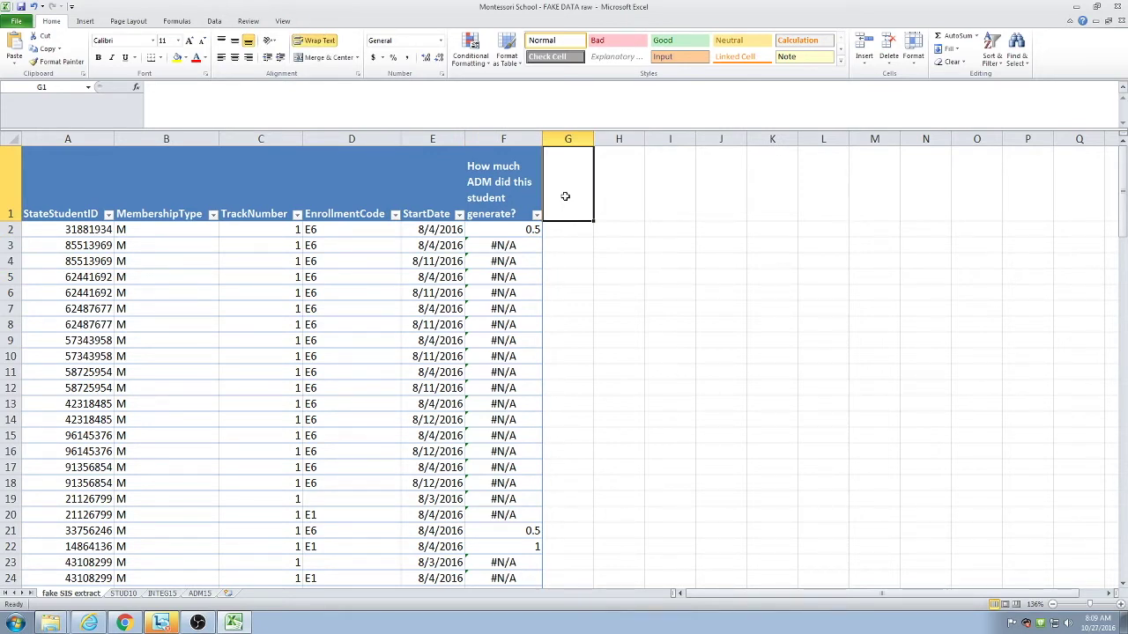
drag(512, 245, 515, 516)
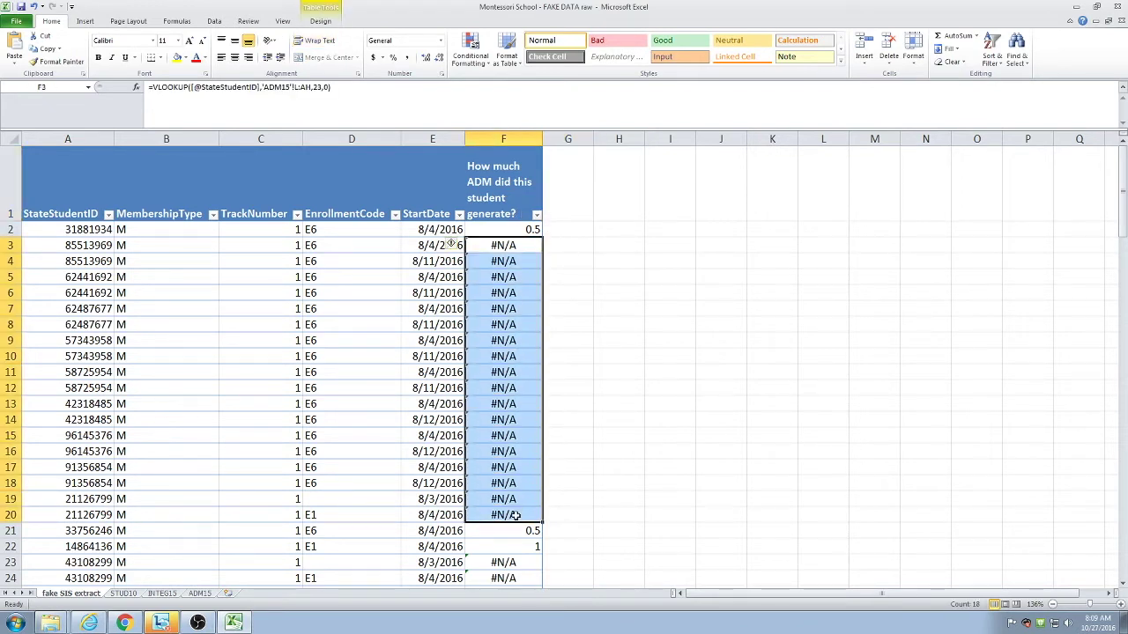
Add a table column in G1 headed "Did this student land in AzEDS?".
click(568, 189)
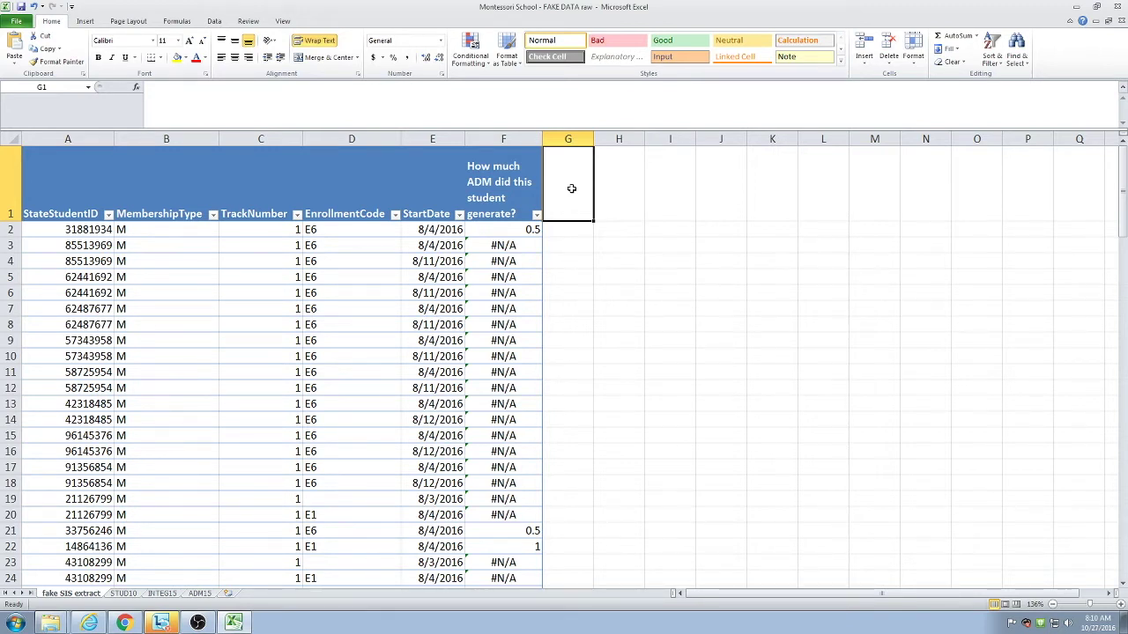
text(Did this )
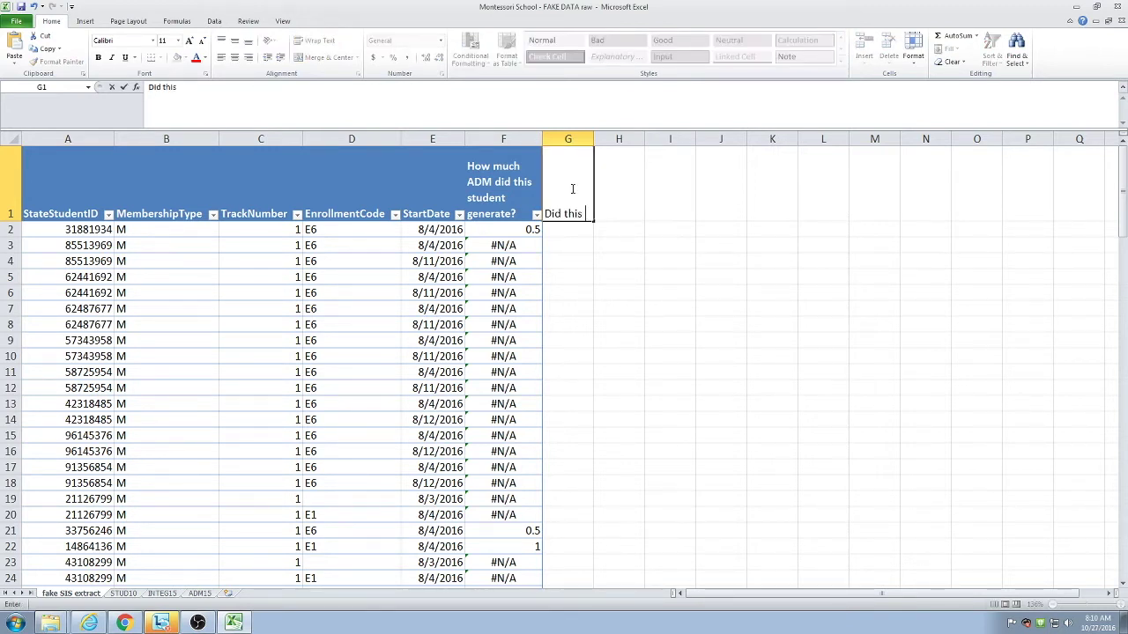
text(student land in AzEDS?)
key(Return)
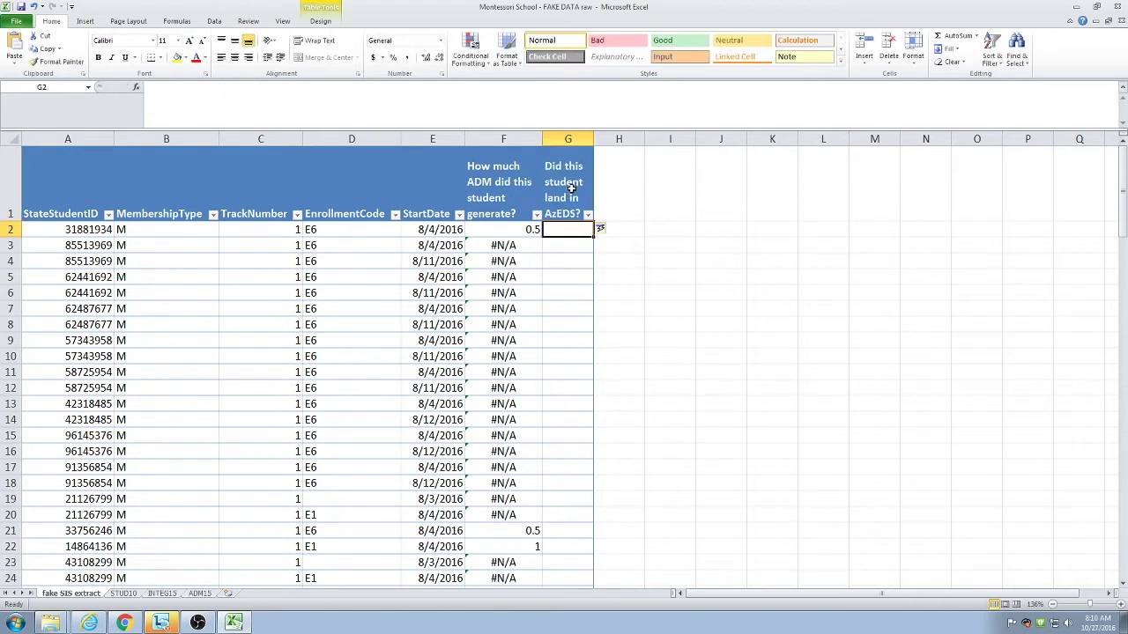
Enter a VLOOKUP in G2 that finds the row's StateStudentID in column F of STUD10, with column index 1 and range lookup 0.
text(=vlook)
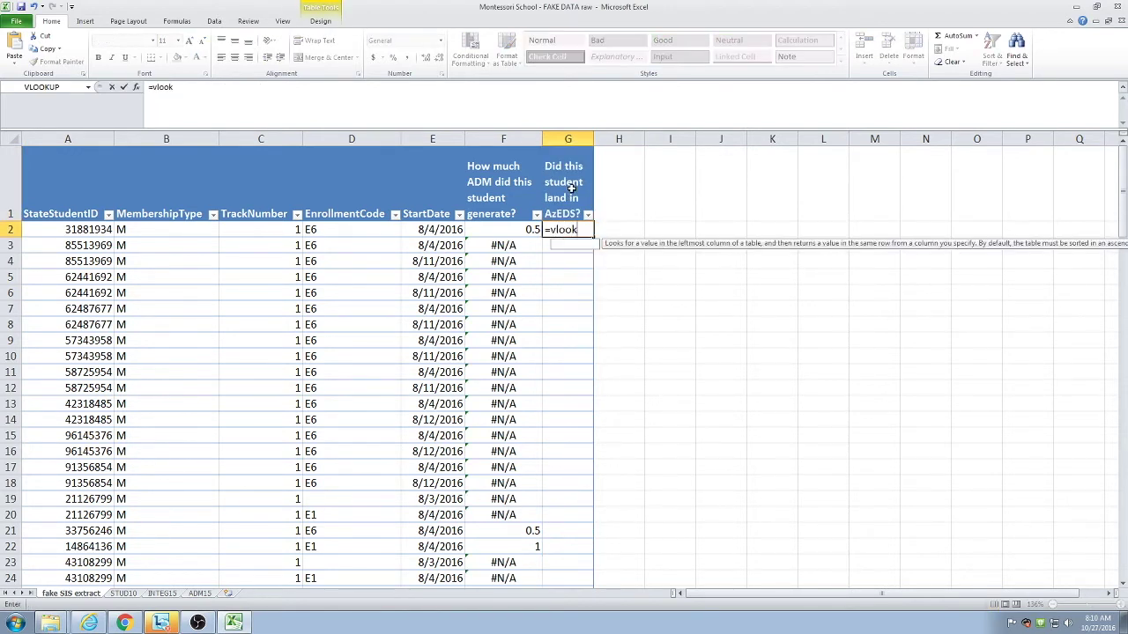
text(up()
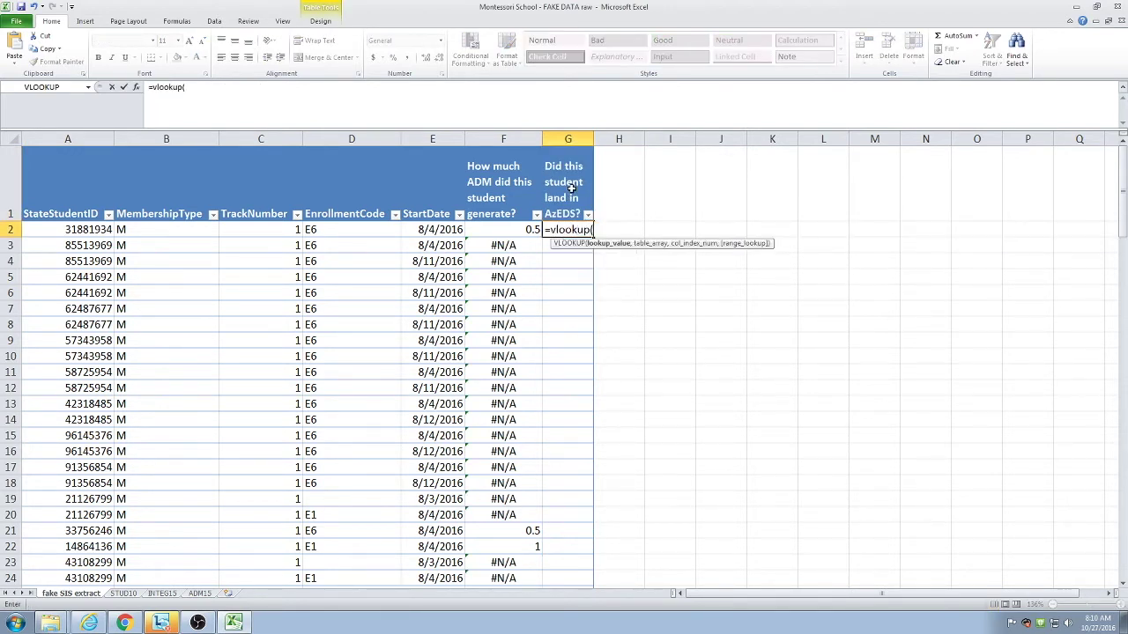
click(83, 228)
text(,)
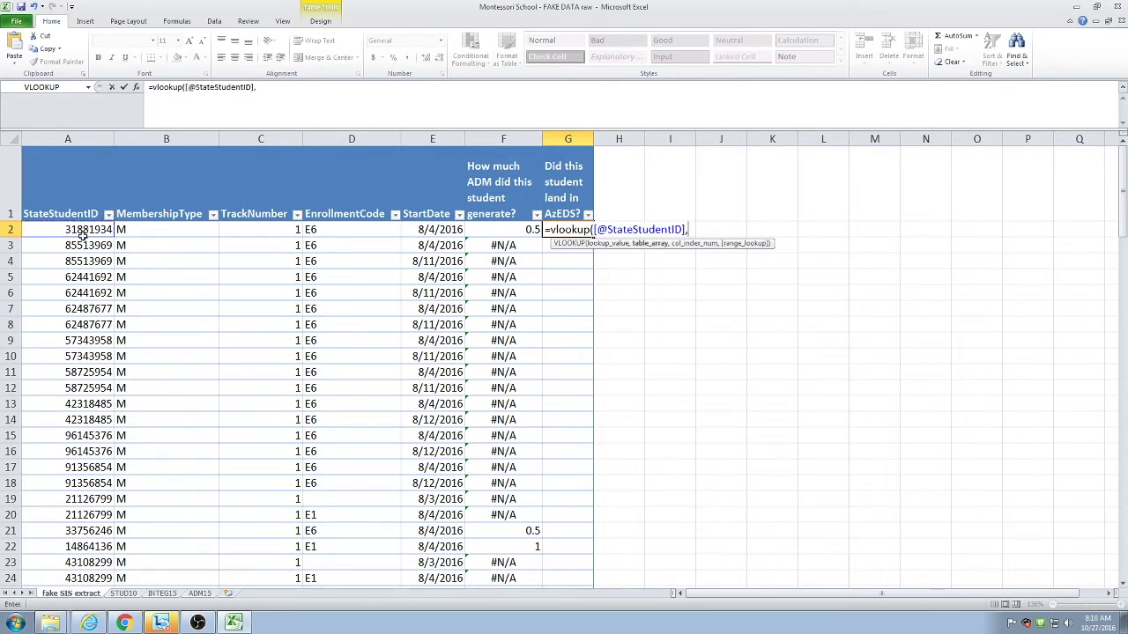
click(124, 594)
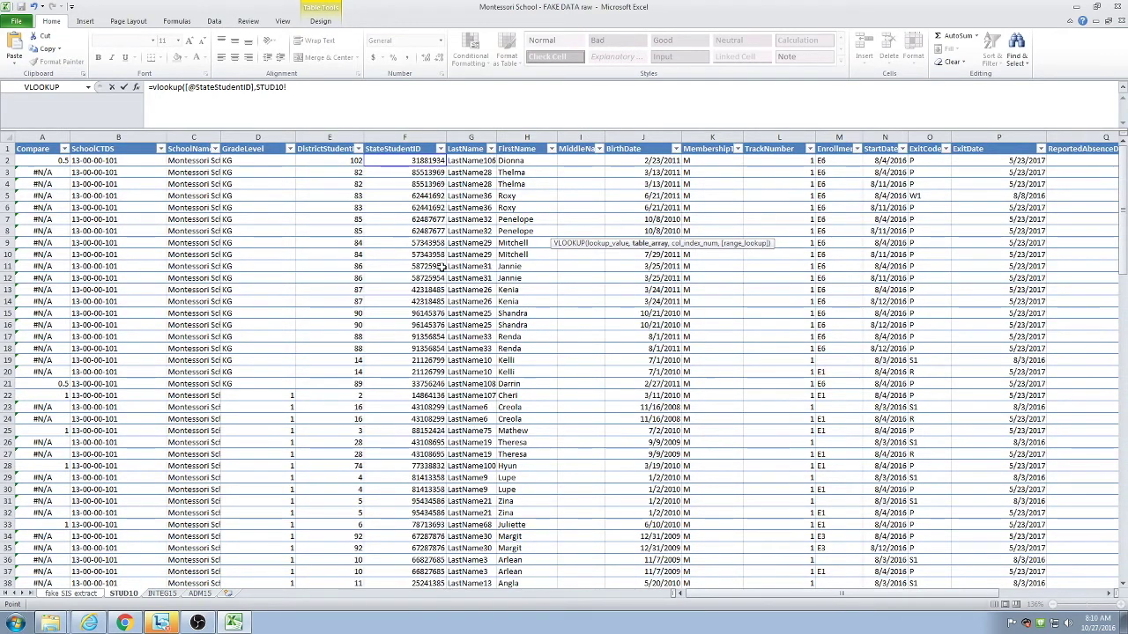
click(411, 139)
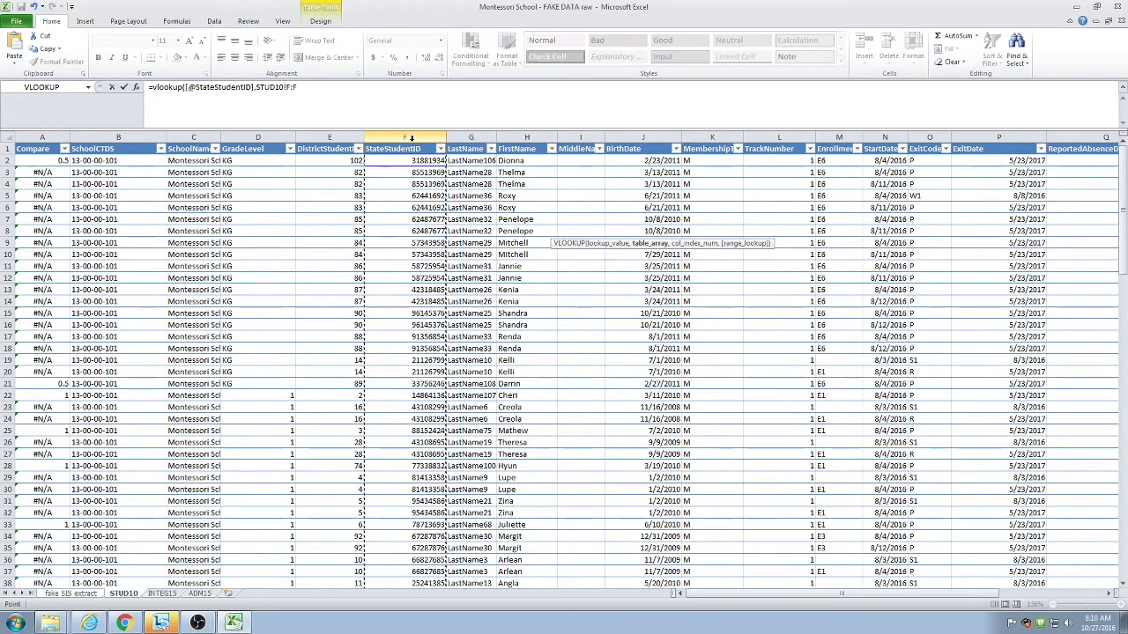
click(354, 89)
text(,)
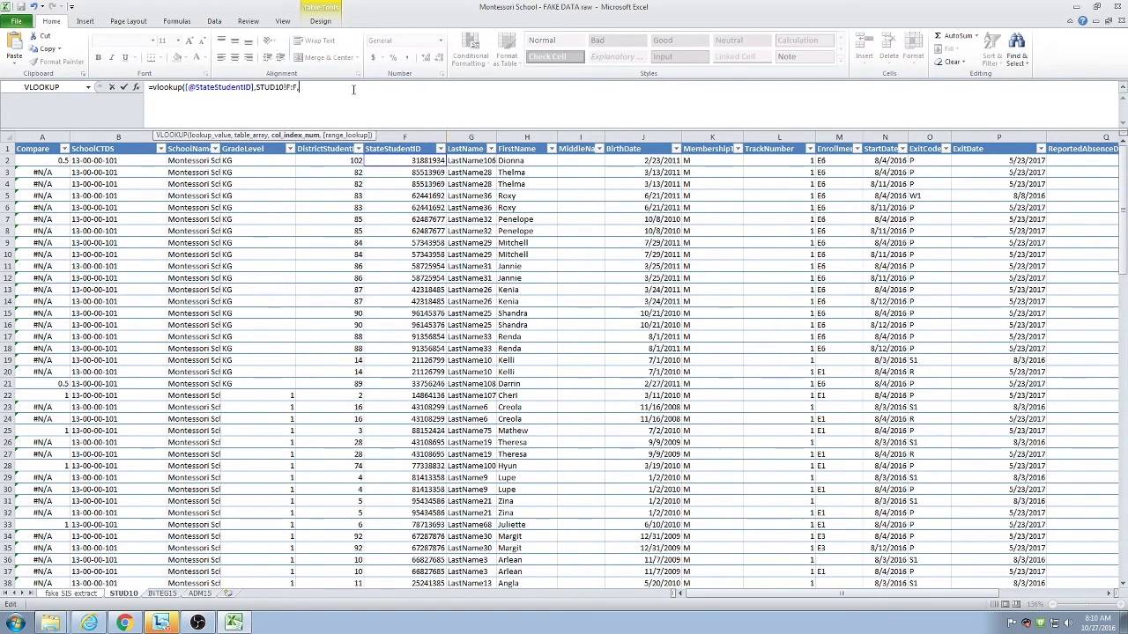
text(1,0)
key(Return)
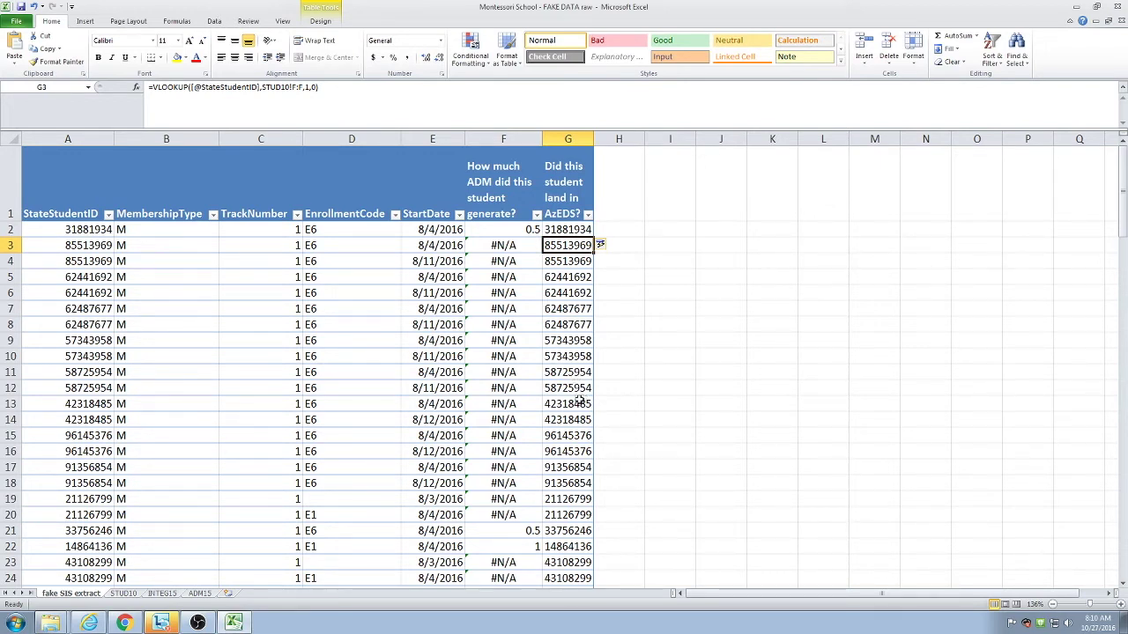
Check the AzEDS and ADM lookup columns for unmatched students by reviewing the rows and the distinct values in each column's filter list.
scroll(581, 436, down, 2)
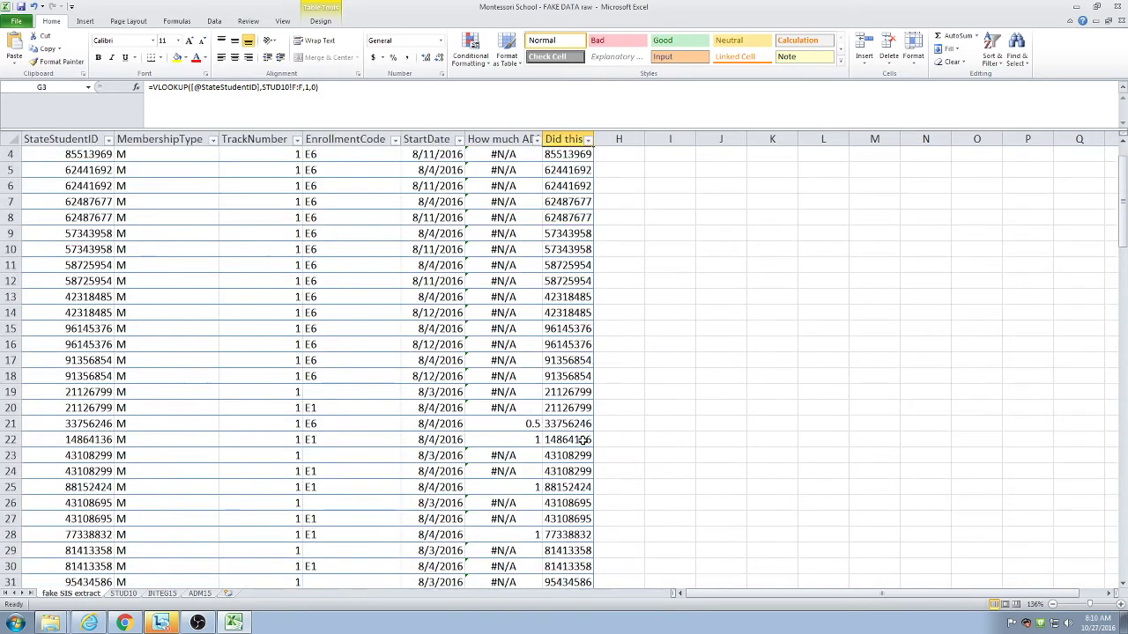
scroll(582, 435, up, 2)
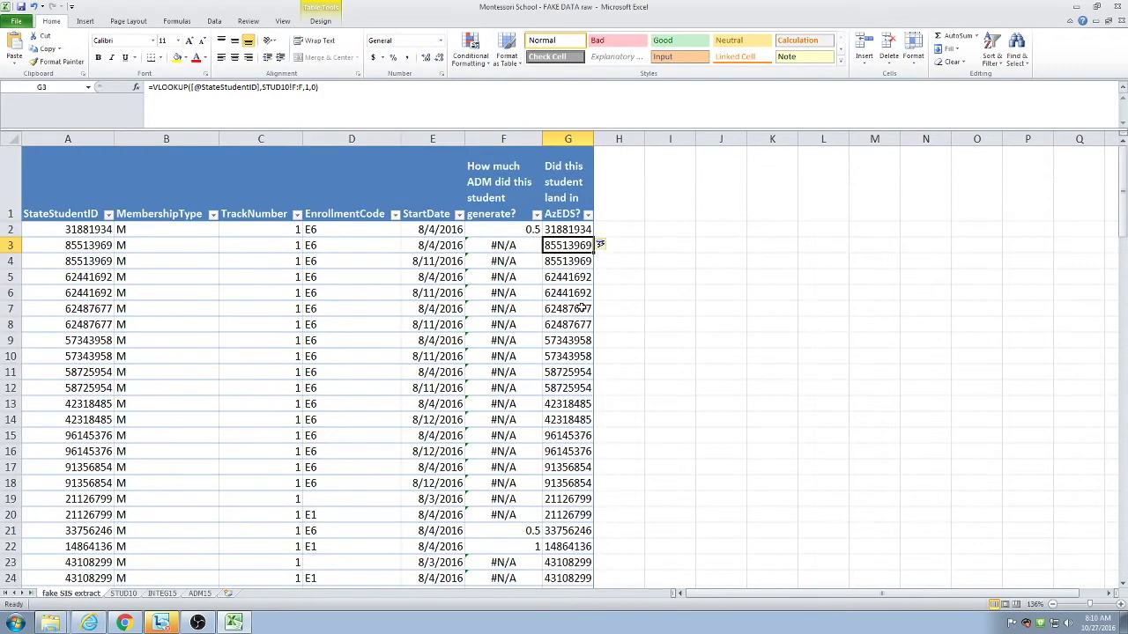
click(588, 215)
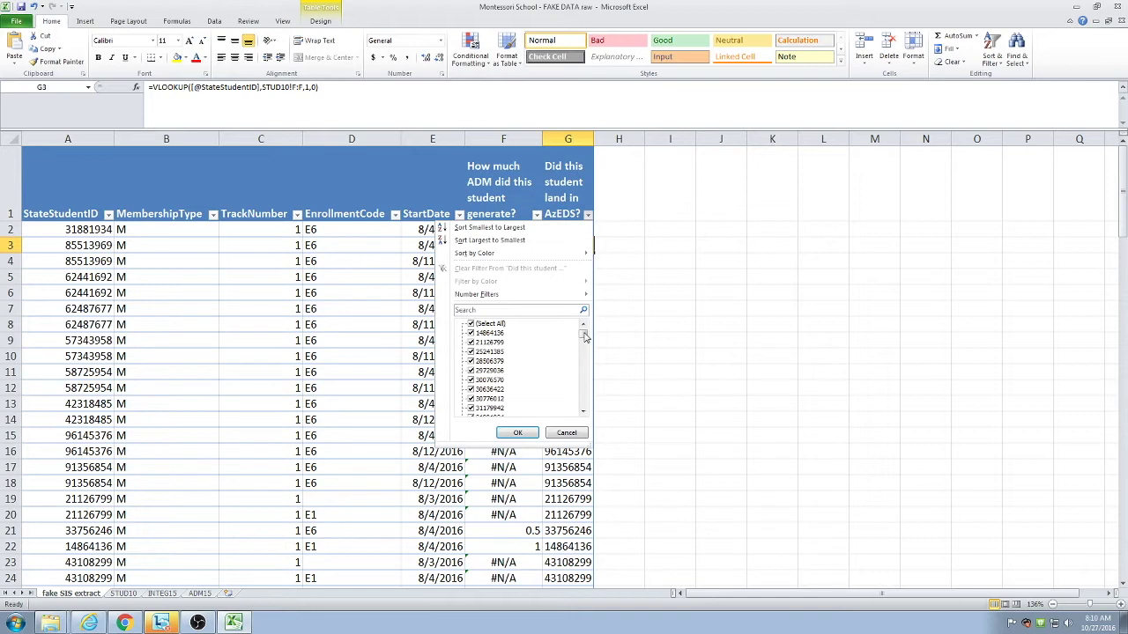
drag(584, 336, 585, 408)
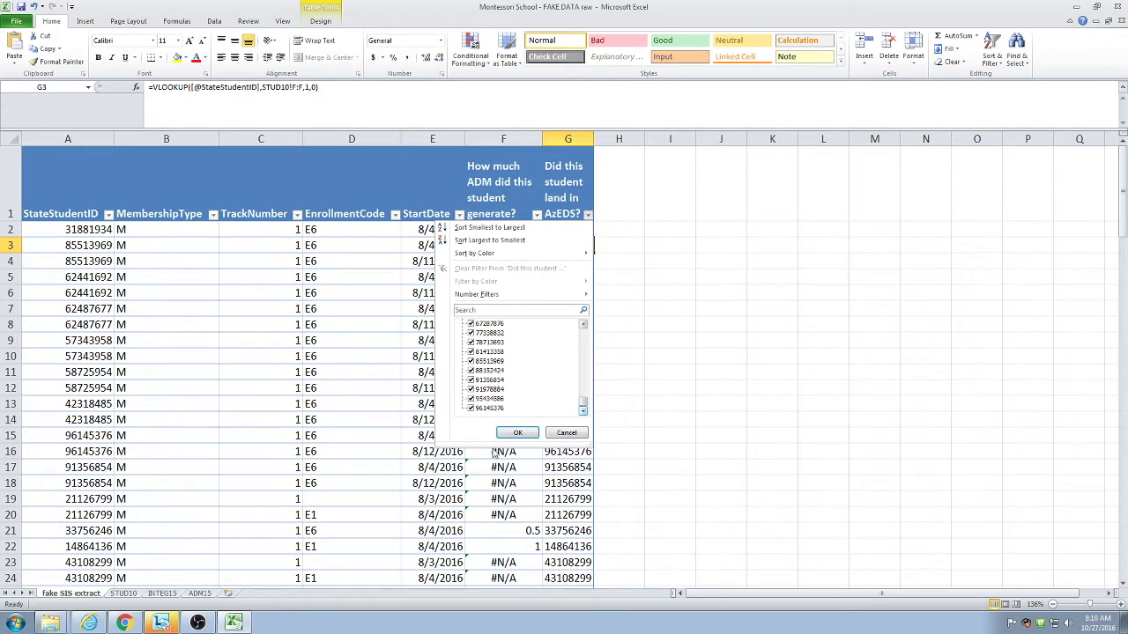
click(567, 433)
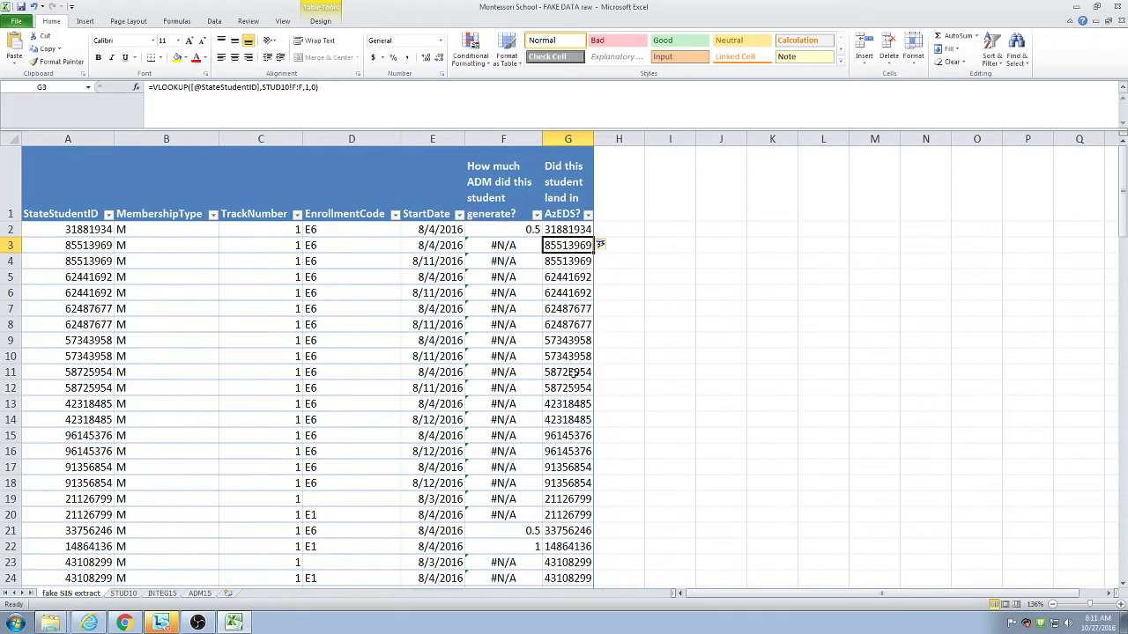
click(536, 215)
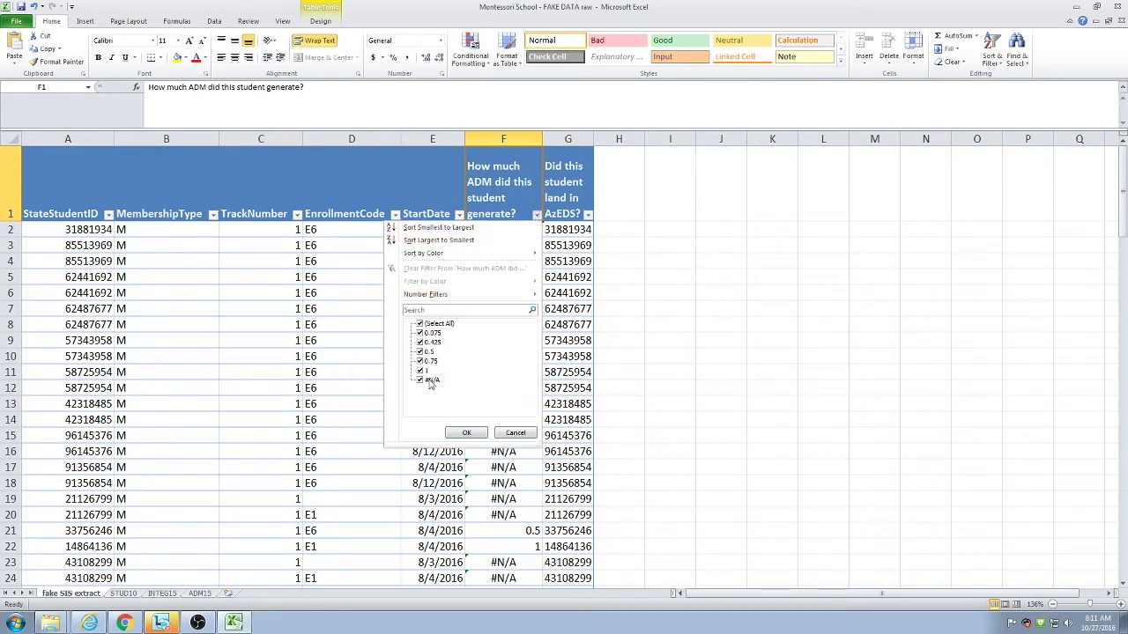
click(514, 432)
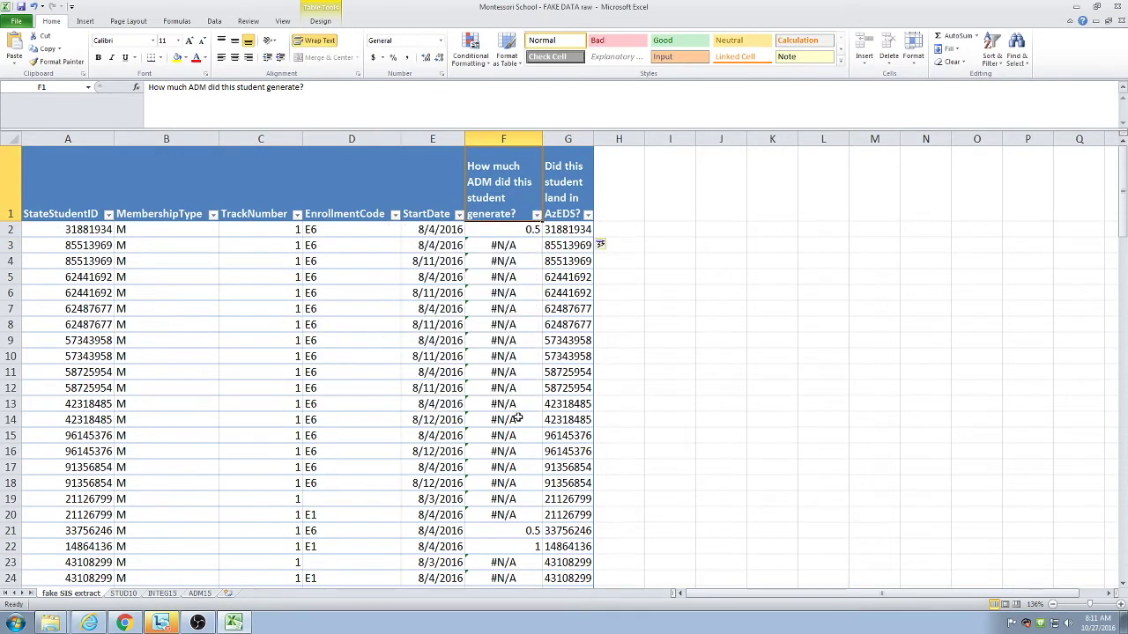
Add a table column in H1 headed "How many rows on the Integ15 does this student have?".
click(629, 208)
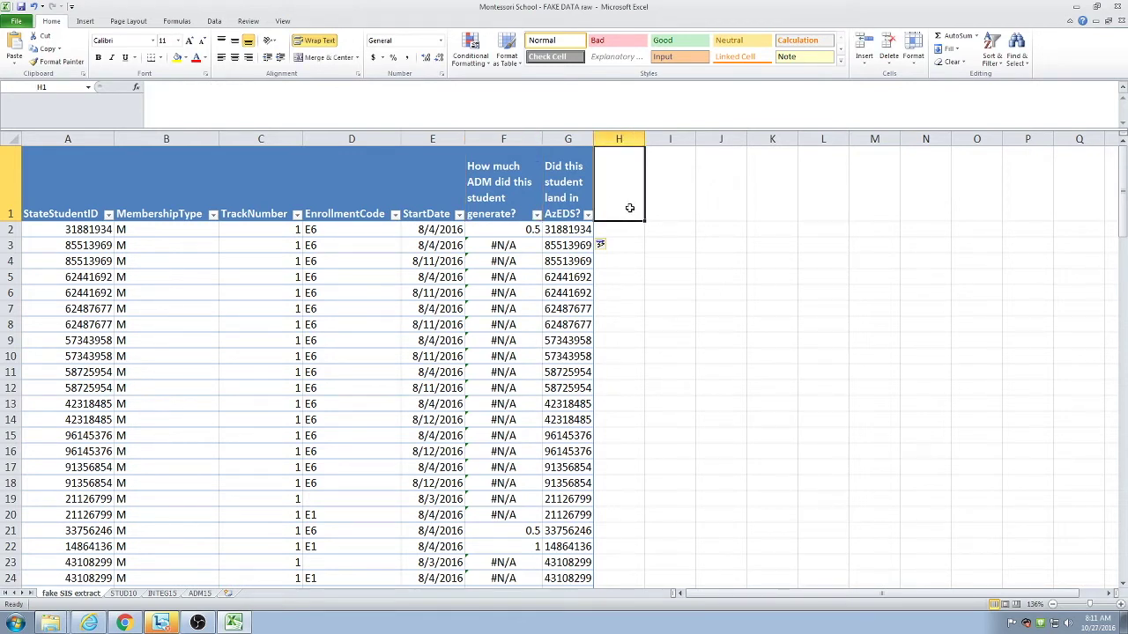
text(How )
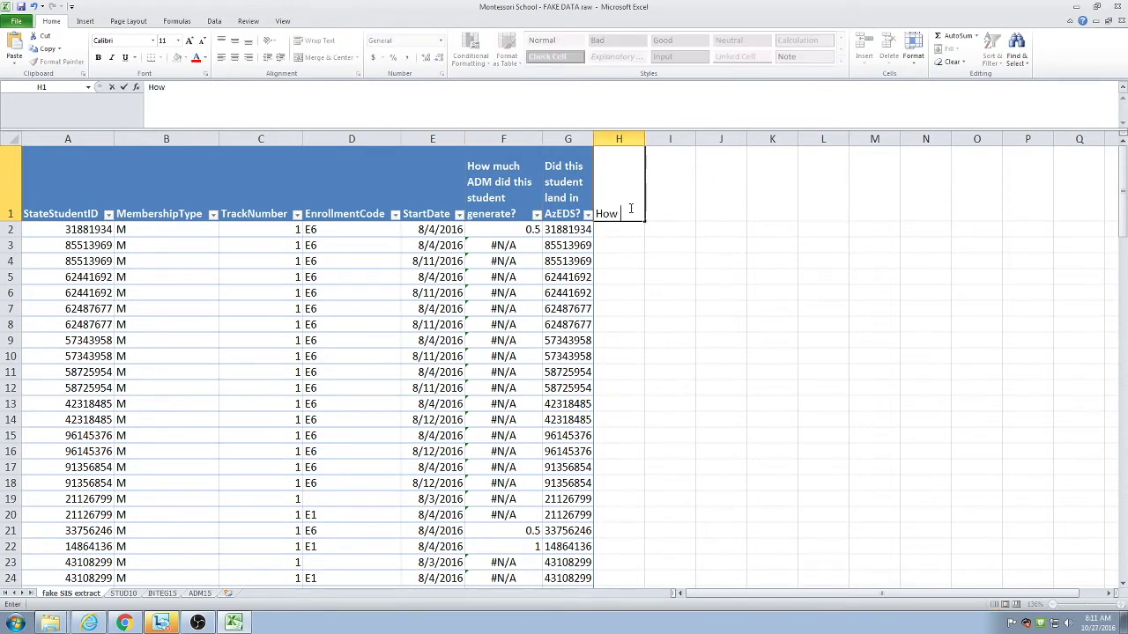
text(many rows on the In)
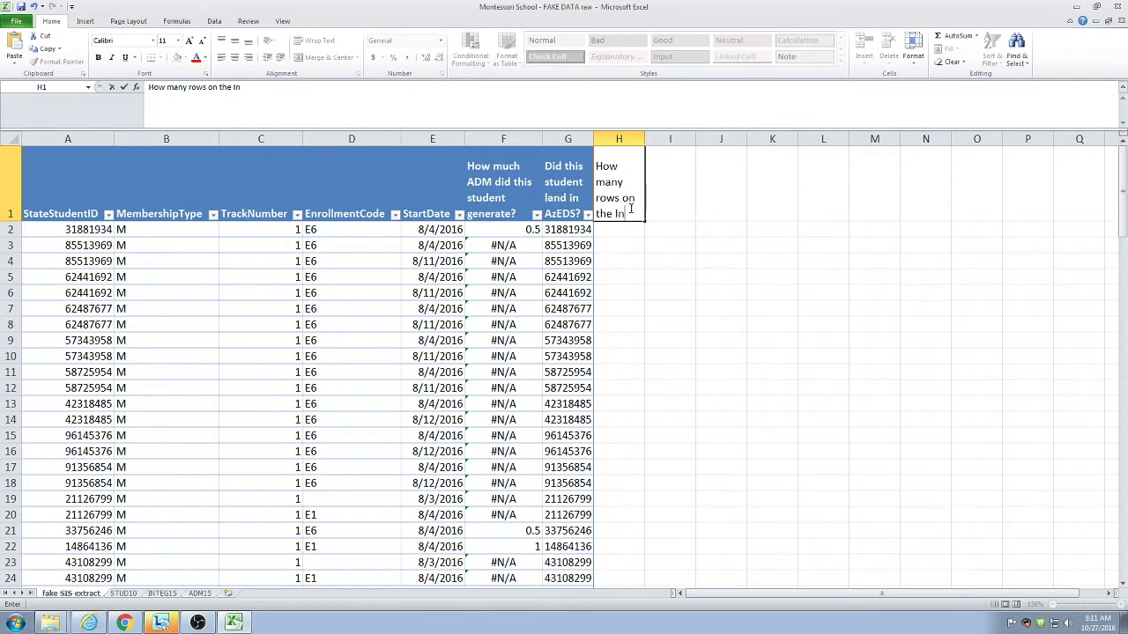
text(teg15 does this)
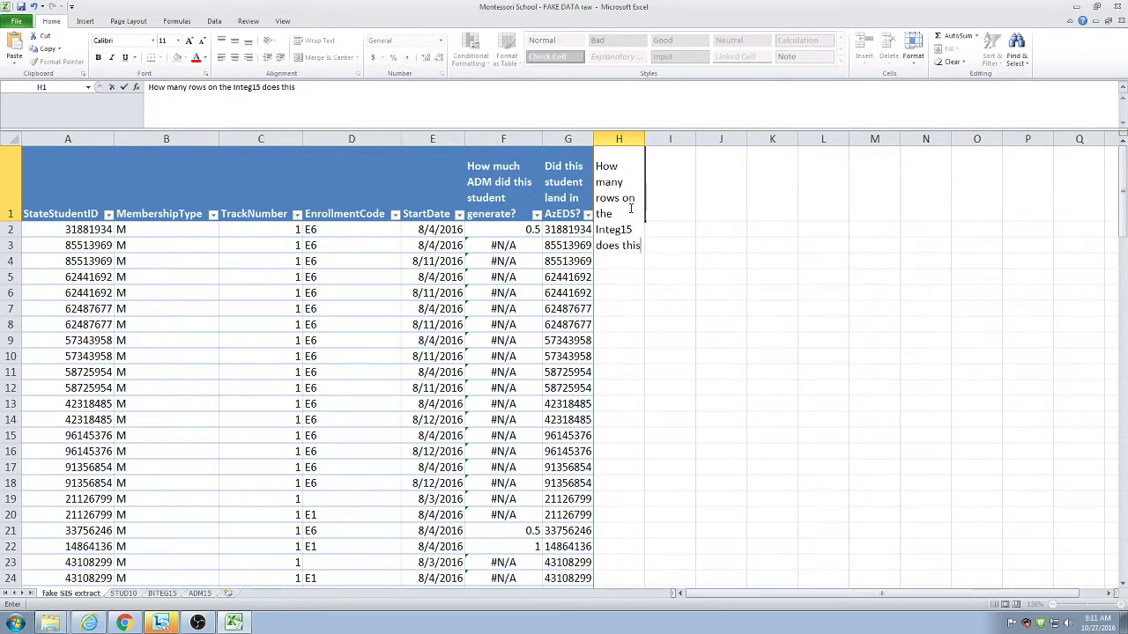
text( student have?)
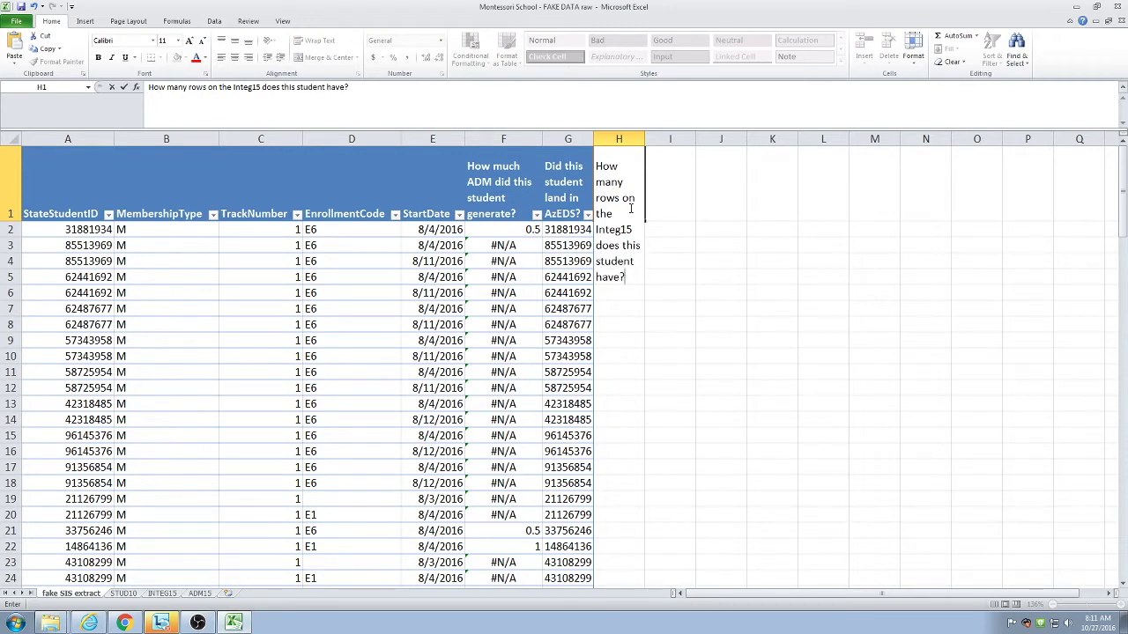
key(Return)
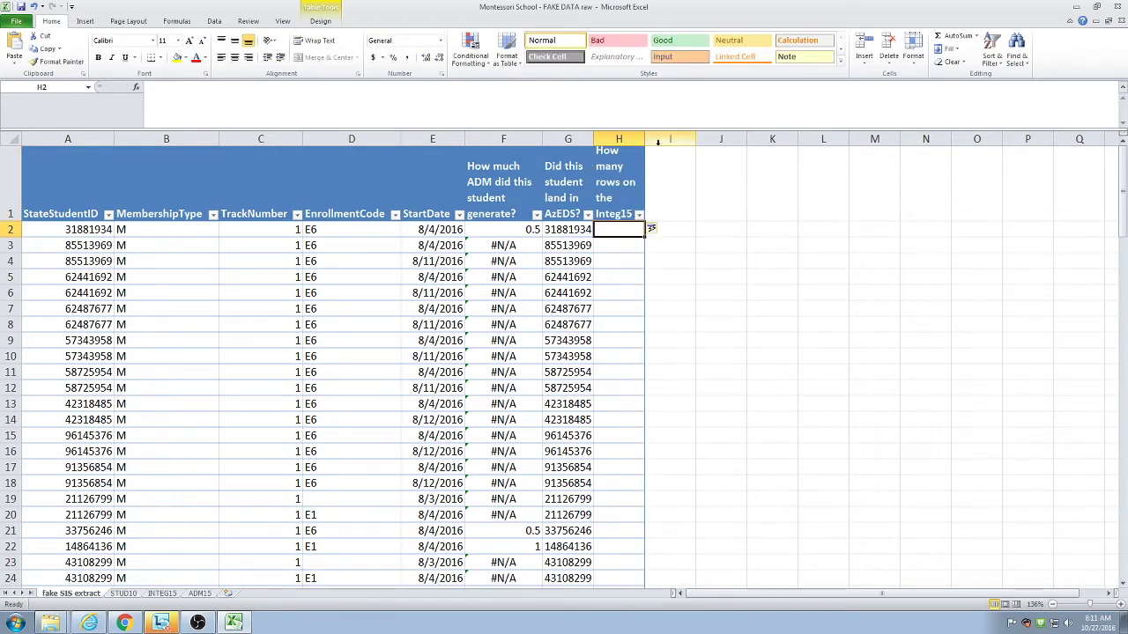
Widen column H until its full header text fits.
drag(644, 139, 692, 139)
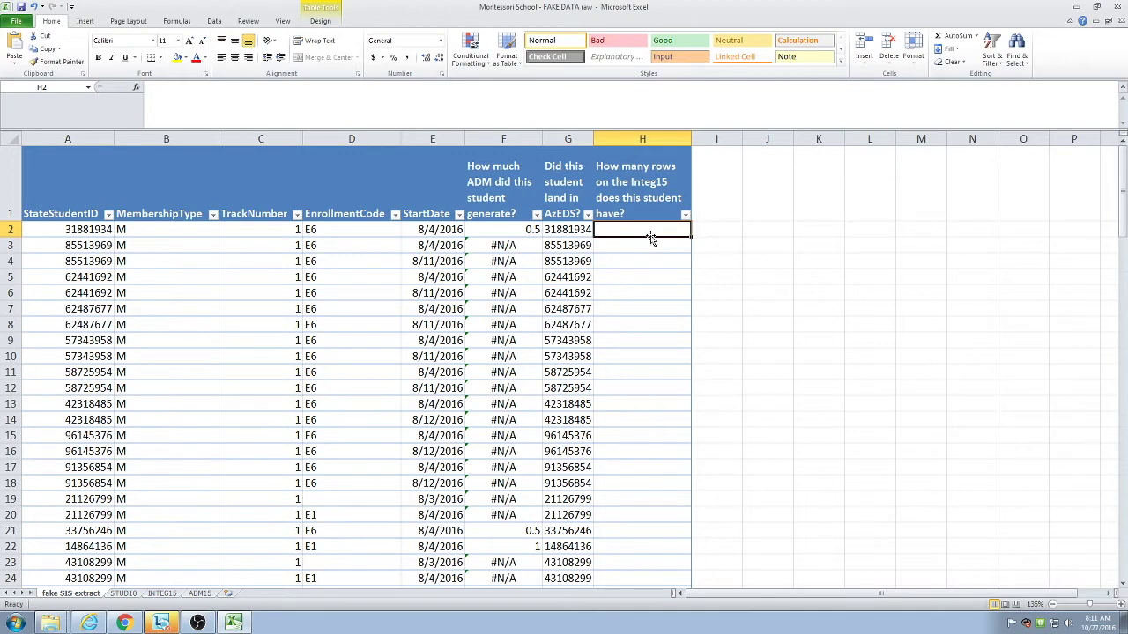
Examine the IntegrityStatus, severity and error code entries down the rows of the INTEG15 sheet.
click(162, 594)
click(698, 197)
scroll(700, 212, down, 20)
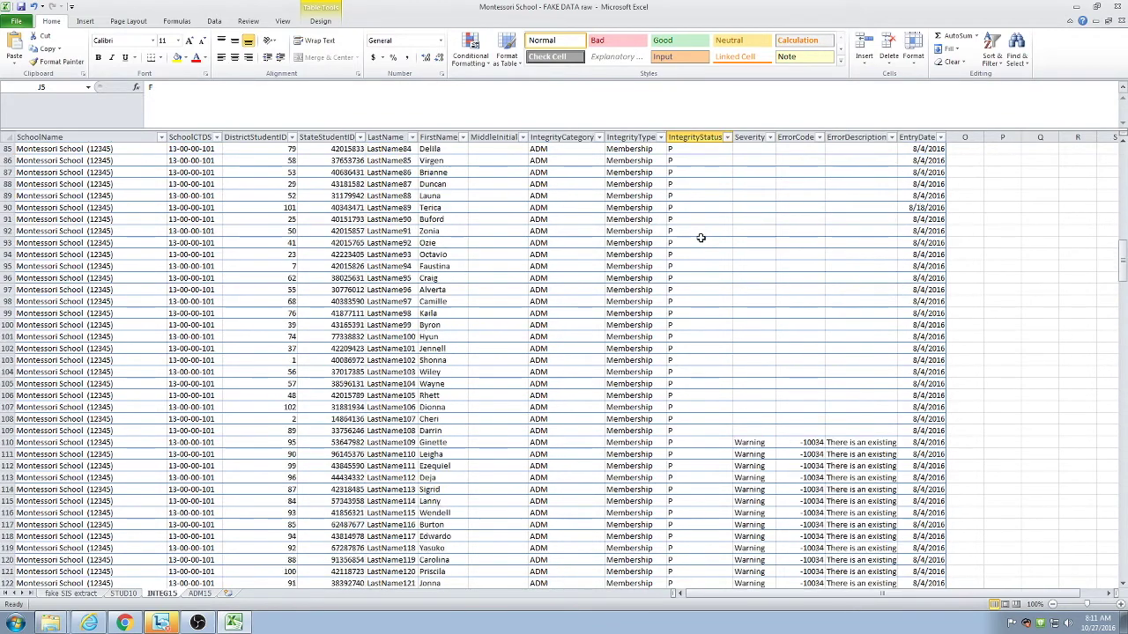
scroll(700, 238, down, 1)
scroll(700, 238, up, 1)
click(699, 243)
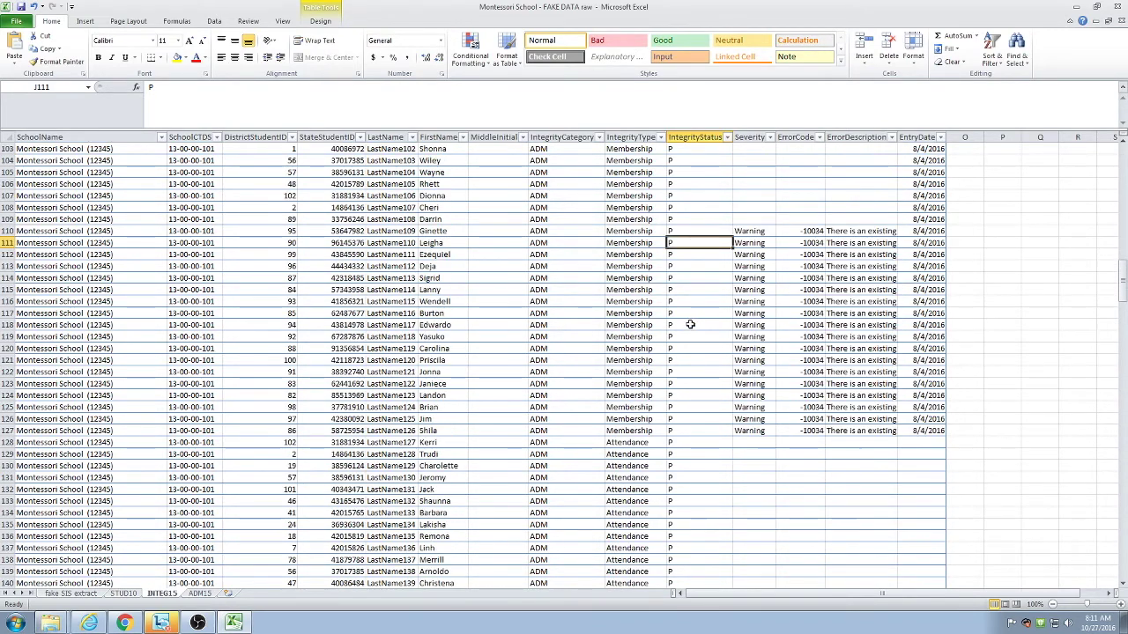
scroll(688, 323, down, 4)
scroll(691, 325, down, 20)
click(691, 325)
scroll(691, 325, up, 20)
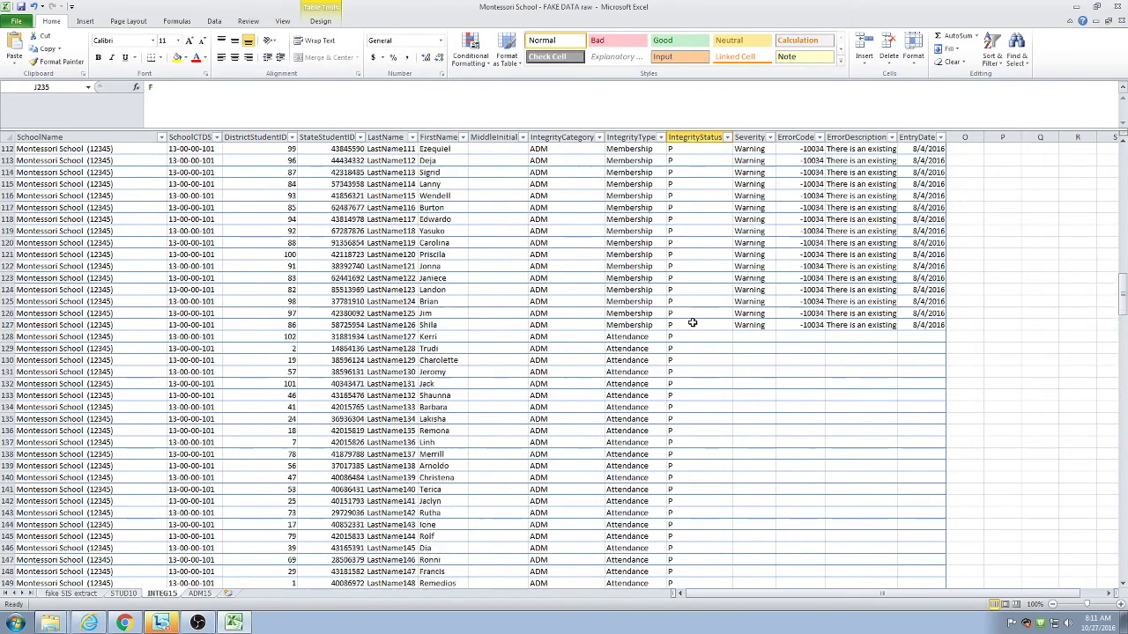
scroll(693, 322, up, 7)
Sort the INTEG15 table by StateStudentID from smallest to largest and review the first student's rows.
click(359, 138)
click(355, 148)
scroll(616, 349, up, 13)
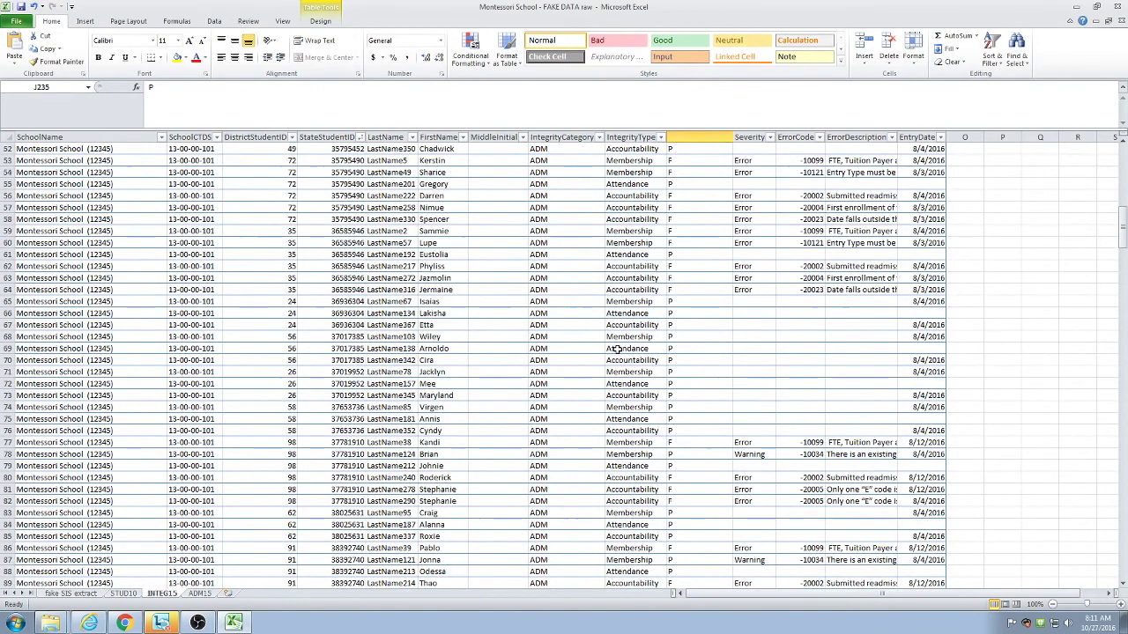
scroll(617, 350, up, 9)
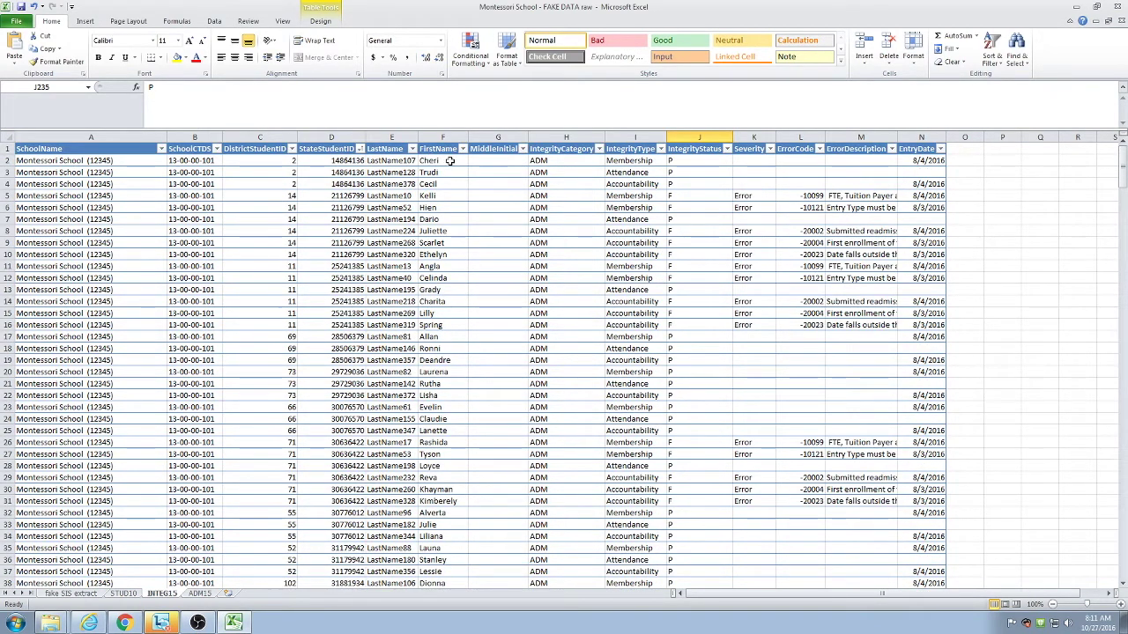
drag(355, 159, 474, 185)
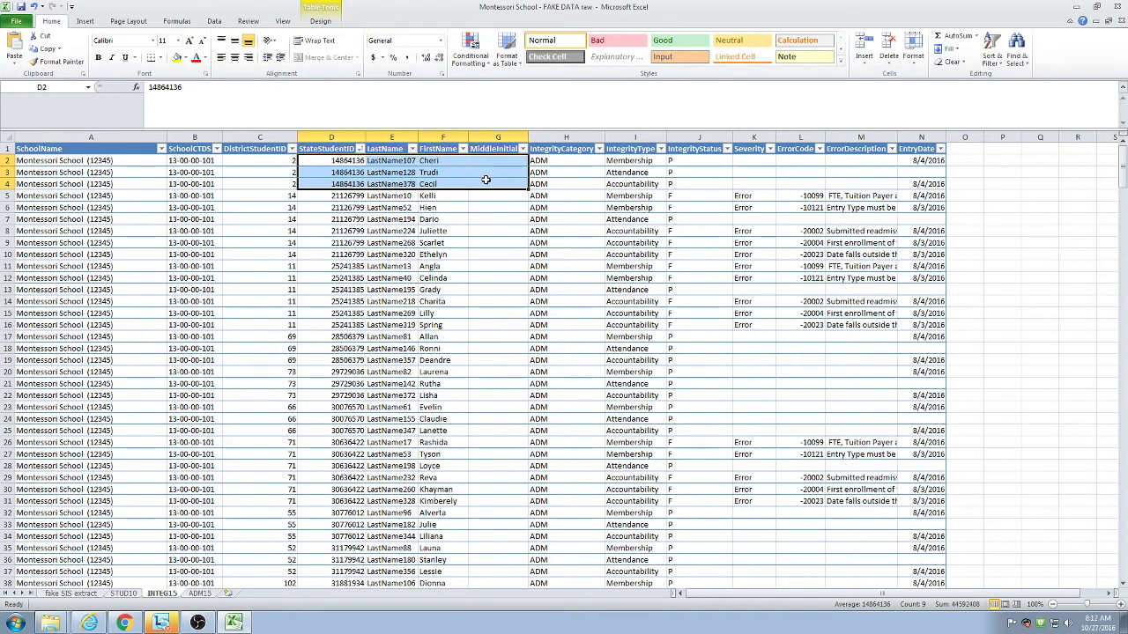
drag(331, 167, 899, 186)
click(730, 220)
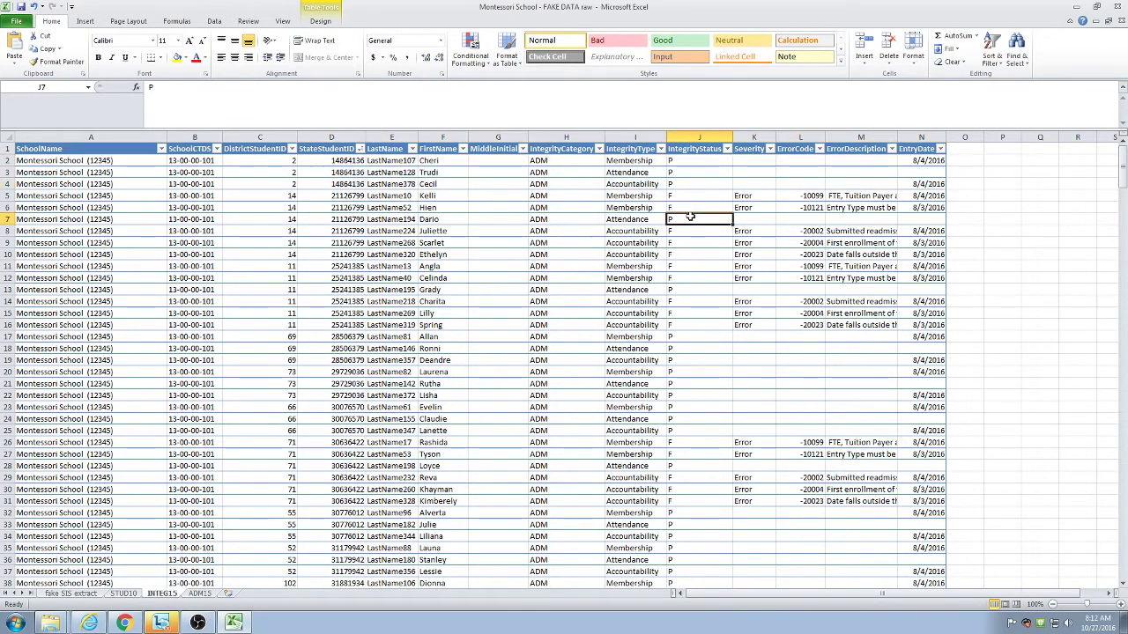
Enter a COUNTIF in H2 of the fake SIS extract that counts the row's StateStudentID in the StateStudentID column of INTEG15.
click(78, 594)
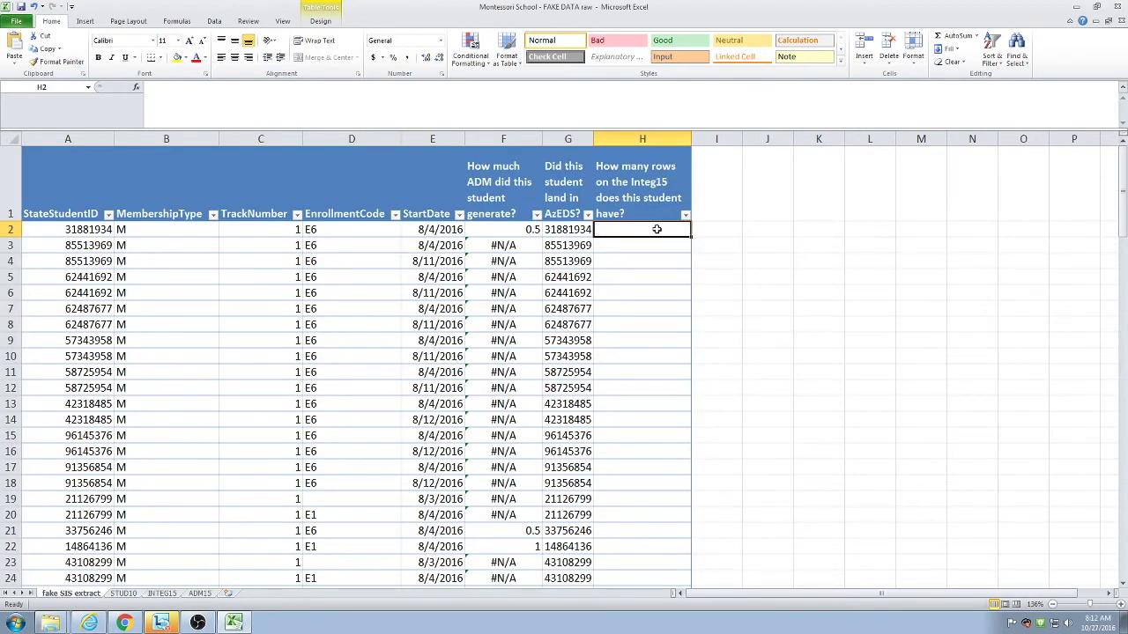
text(=countif()
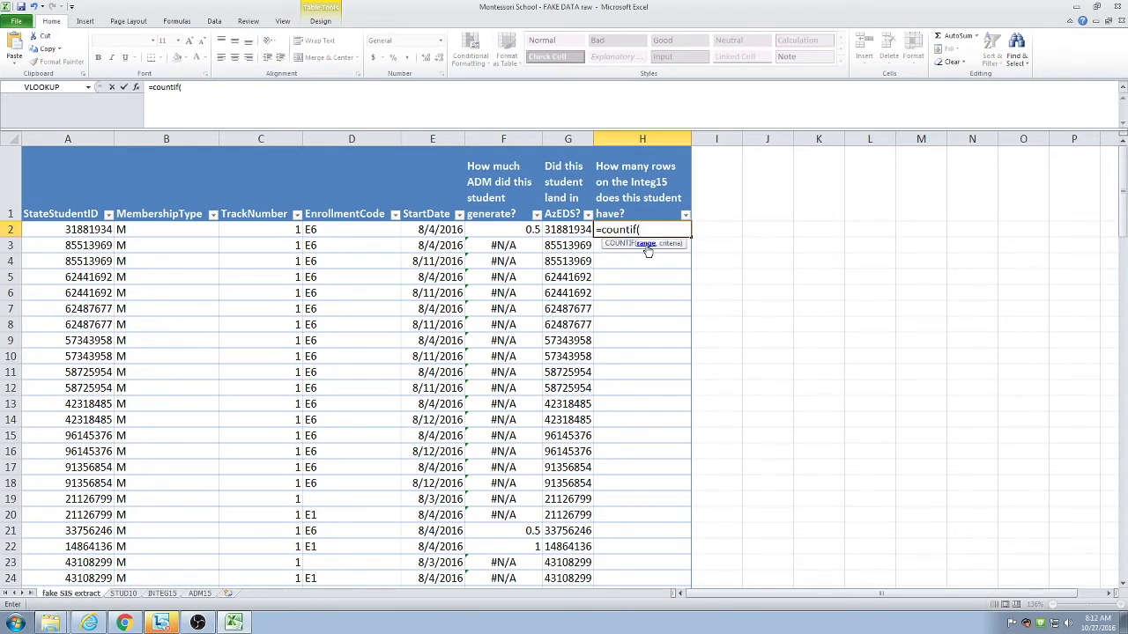
key(BackSpace)
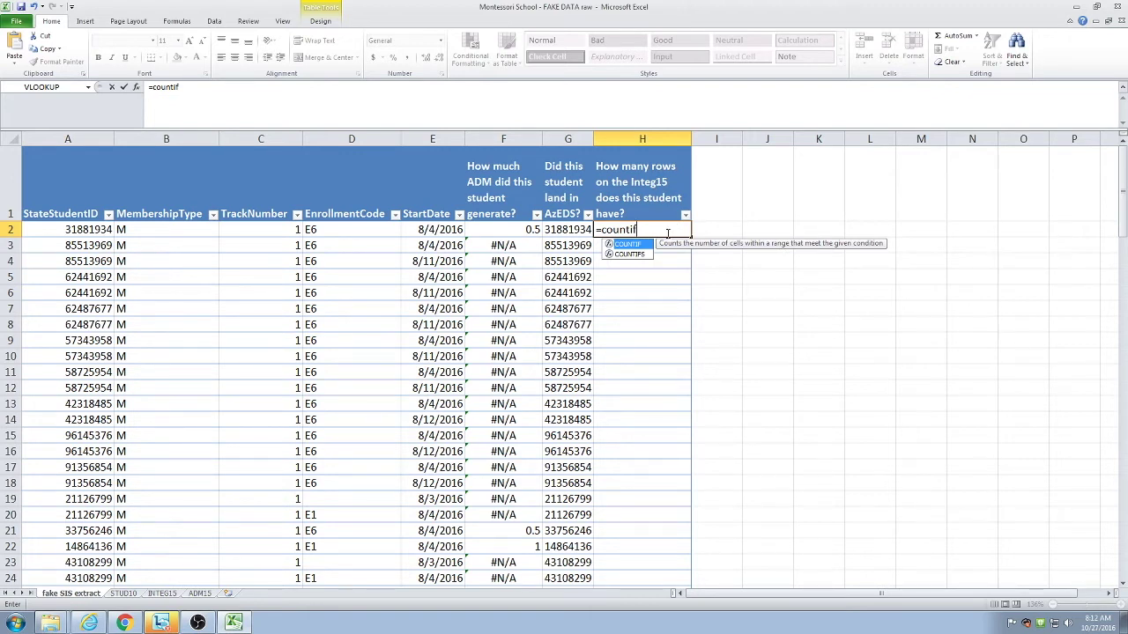
text(s)
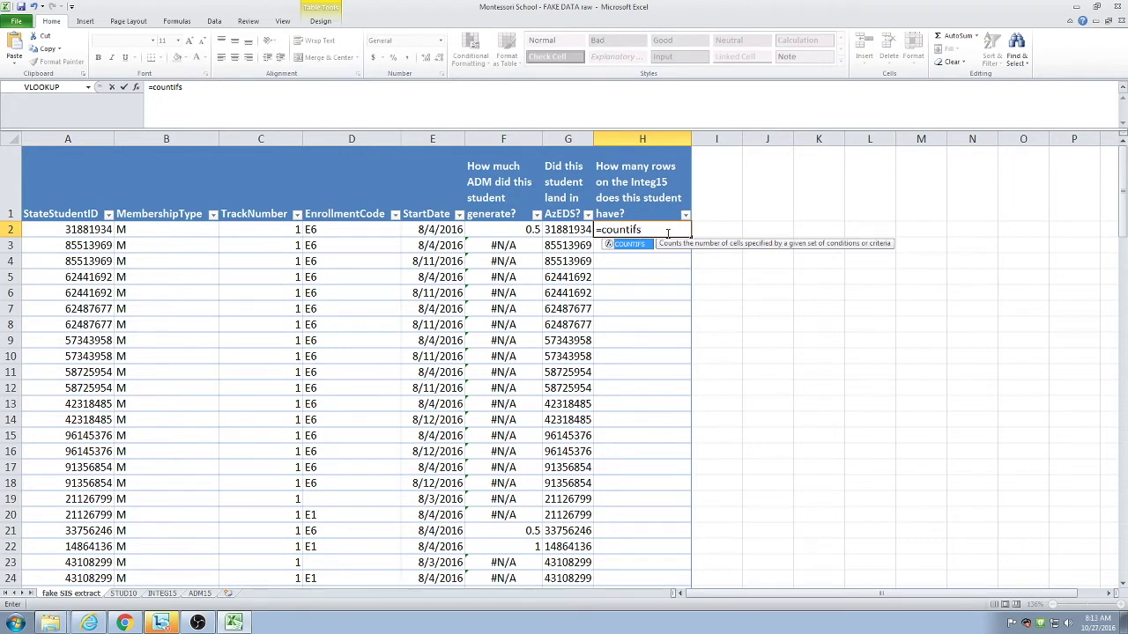
key(BackSpace)
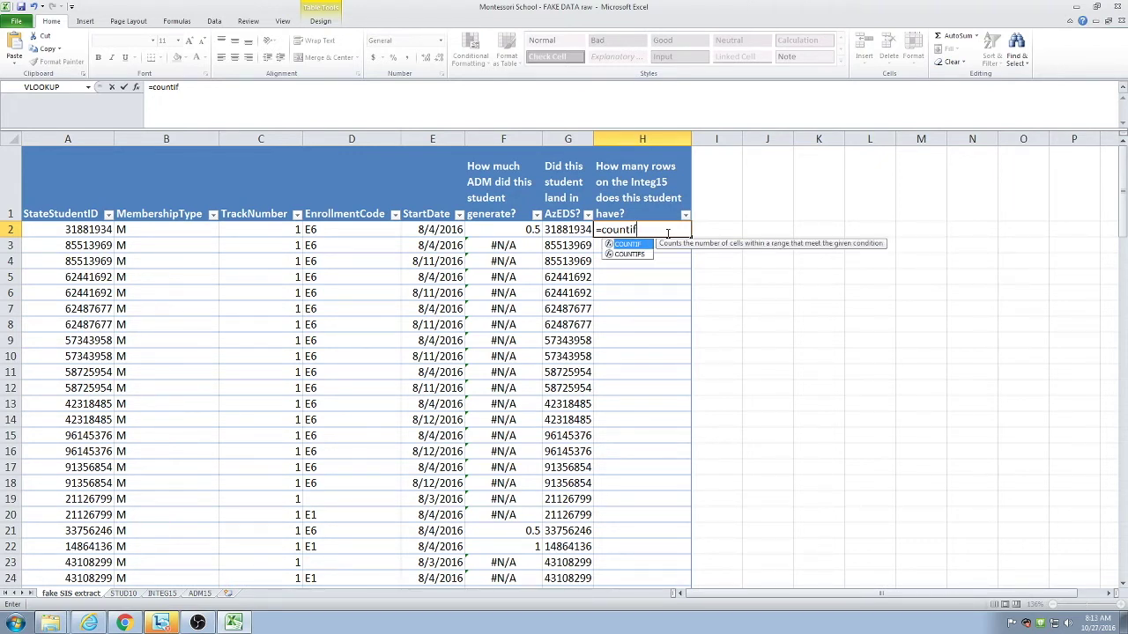
text(()
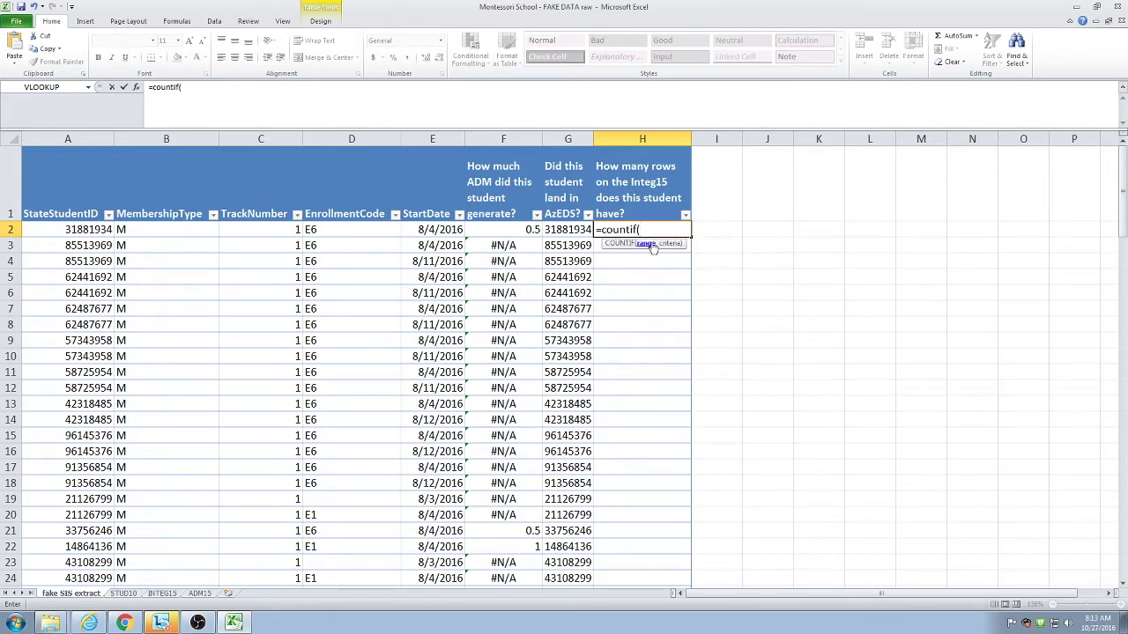
click(162, 593)
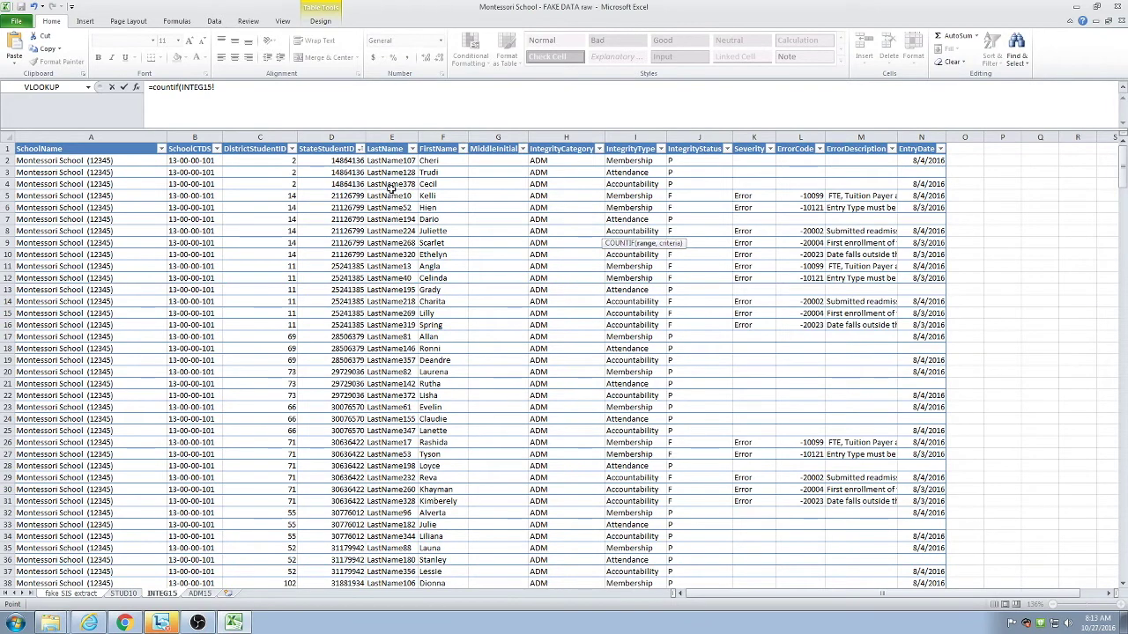
click(337, 142)
text(,)
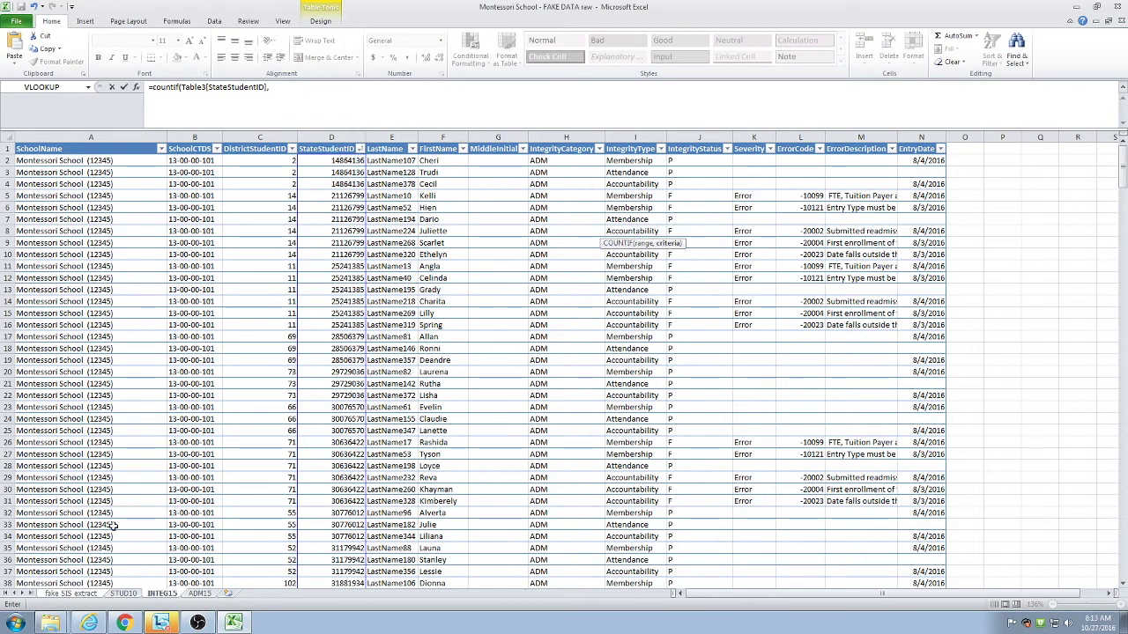
click(88, 596)
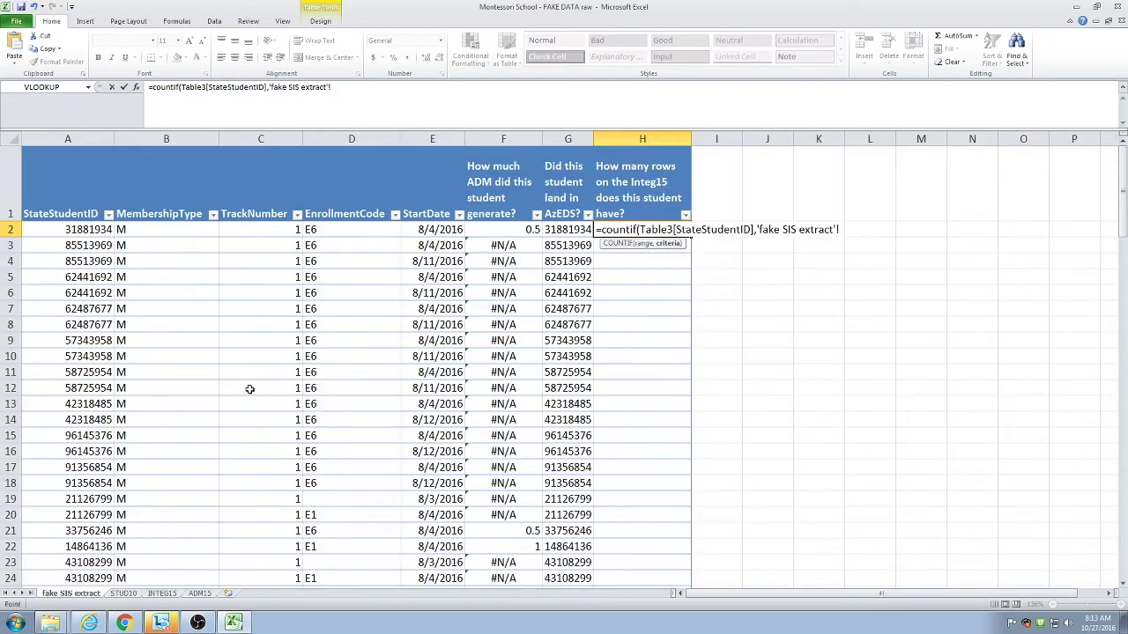
click(102, 229)
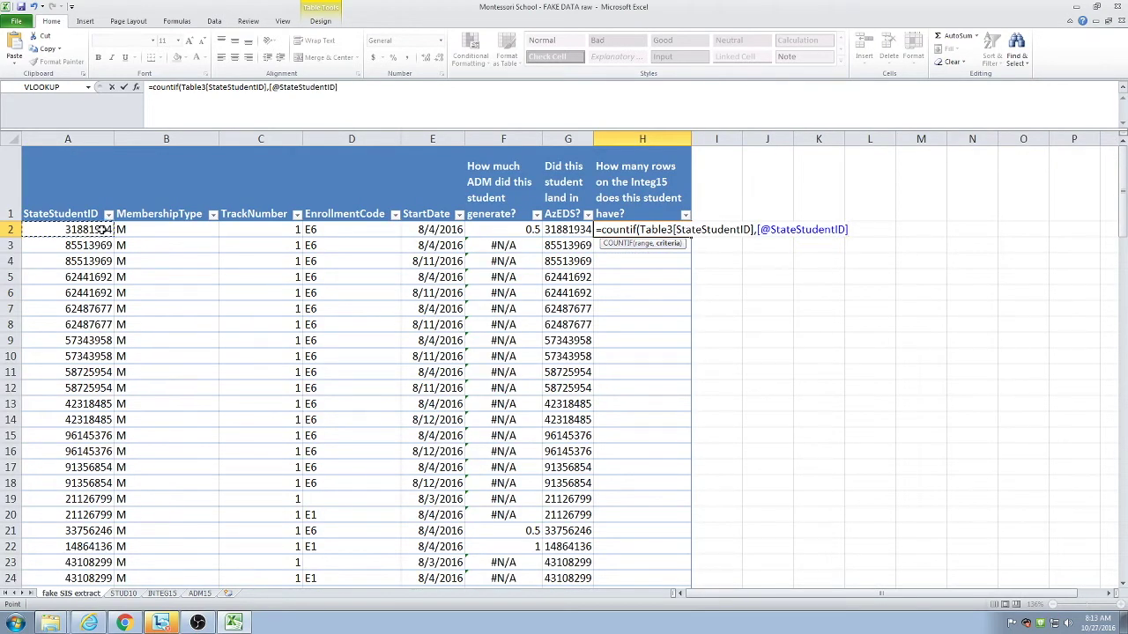
key(Return)
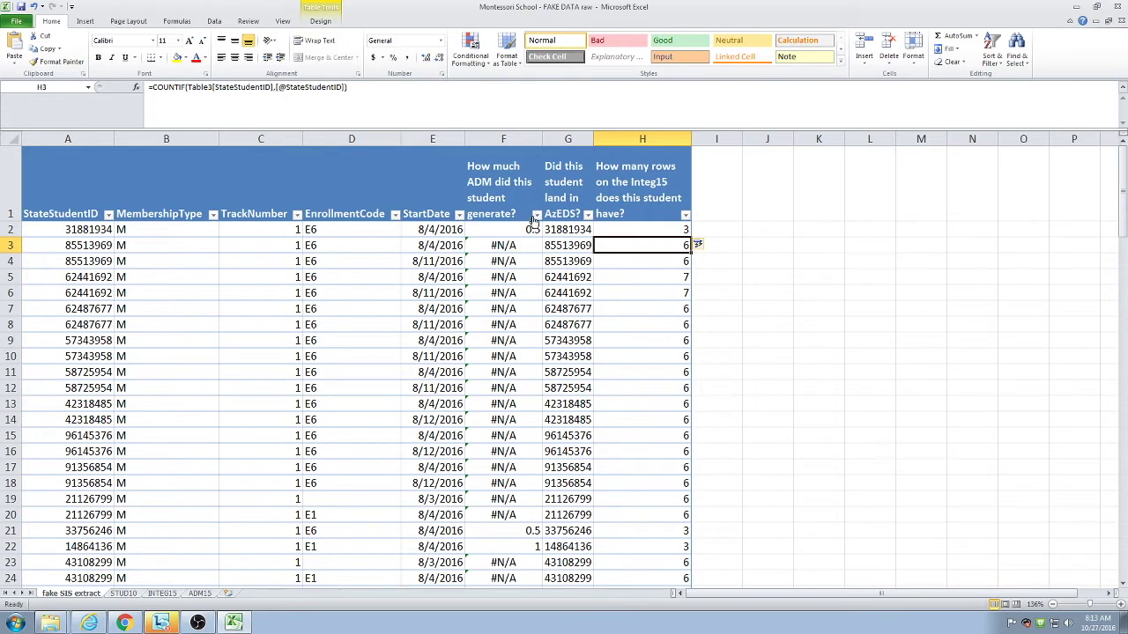
Sort the extract table from smallest to largest by the "How much ADM did this student generate?" column.
click(536, 215)
click(521, 228)
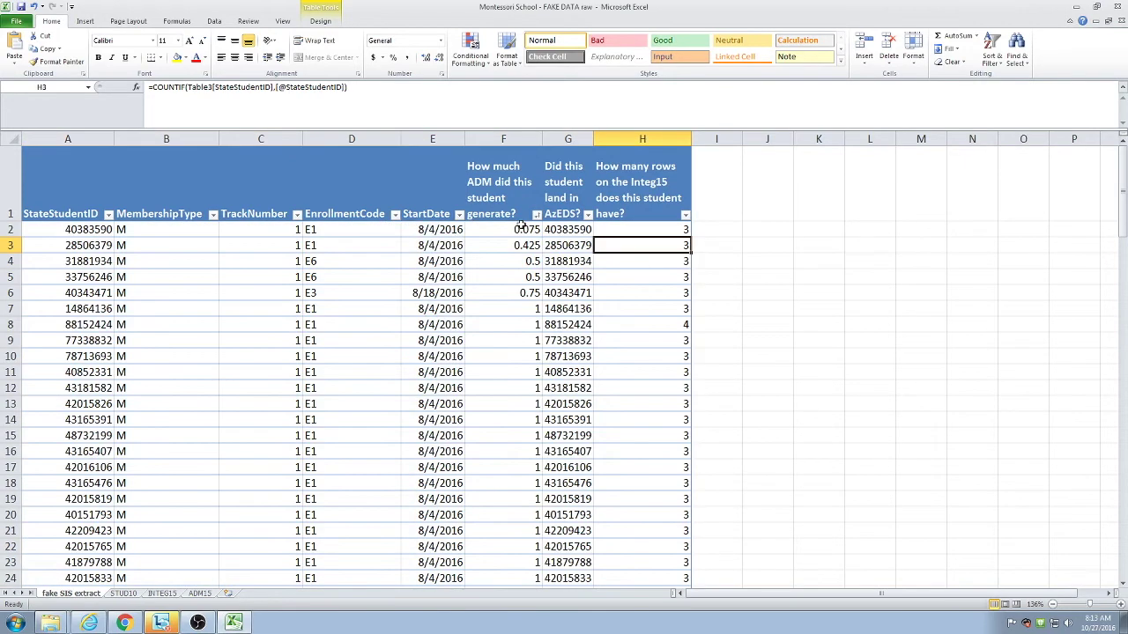
click(522, 232)
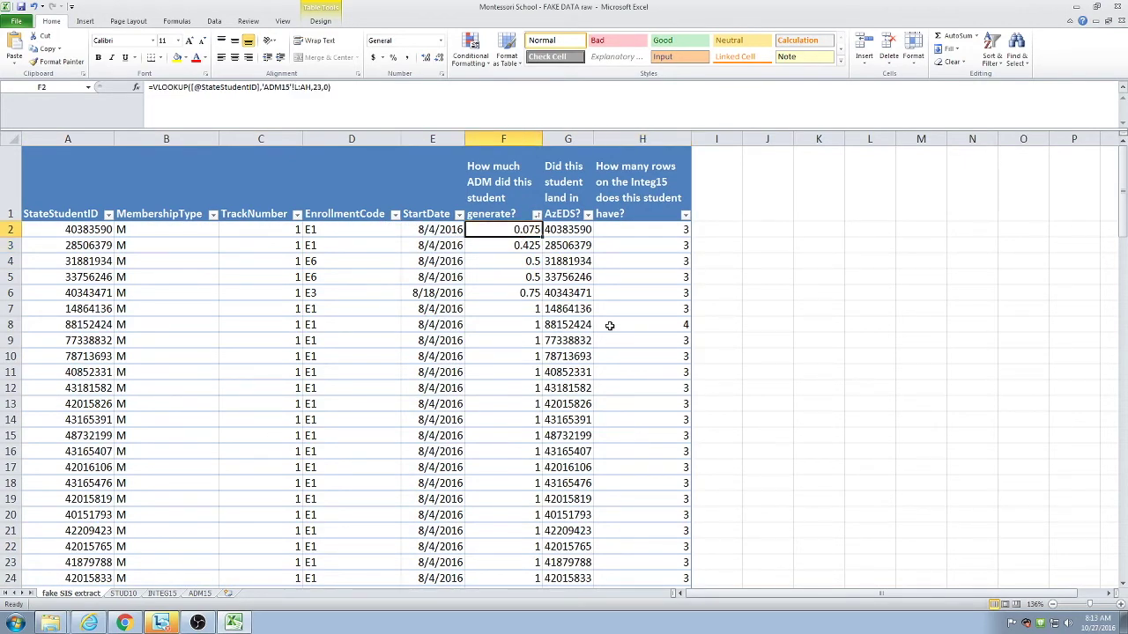
Compare the Integ15 row counts of students who generated ADM with those of students showing #N/A.
scroll(629, 335, down, 3)
scroll(637, 338, down, 6)
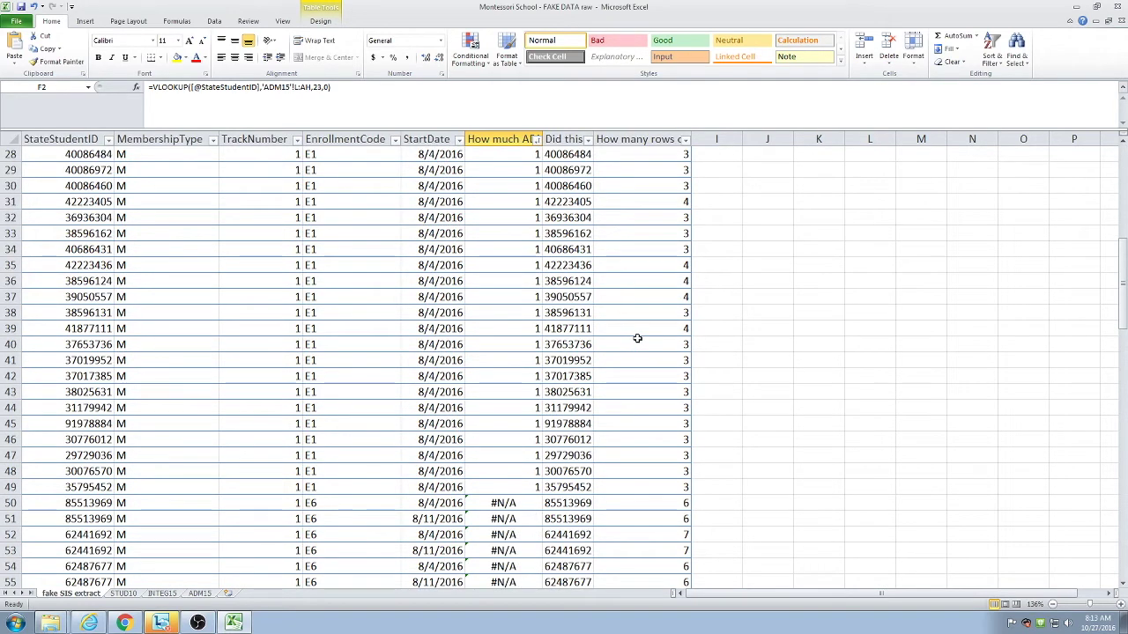
scroll(637, 338, down, 8)
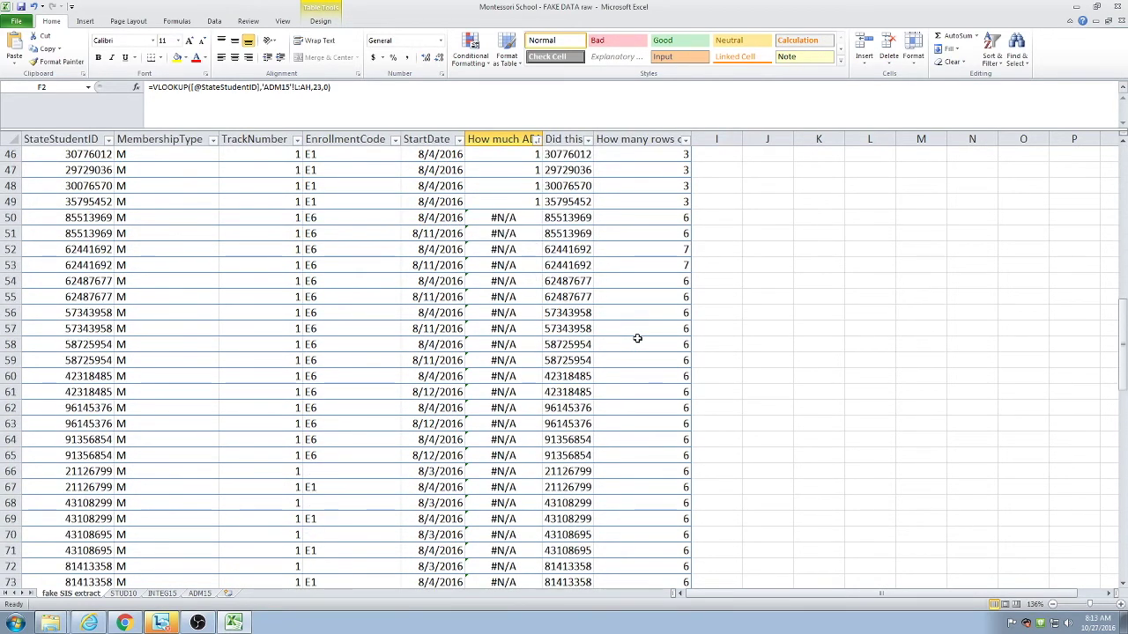
scroll(637, 338, down, 11)
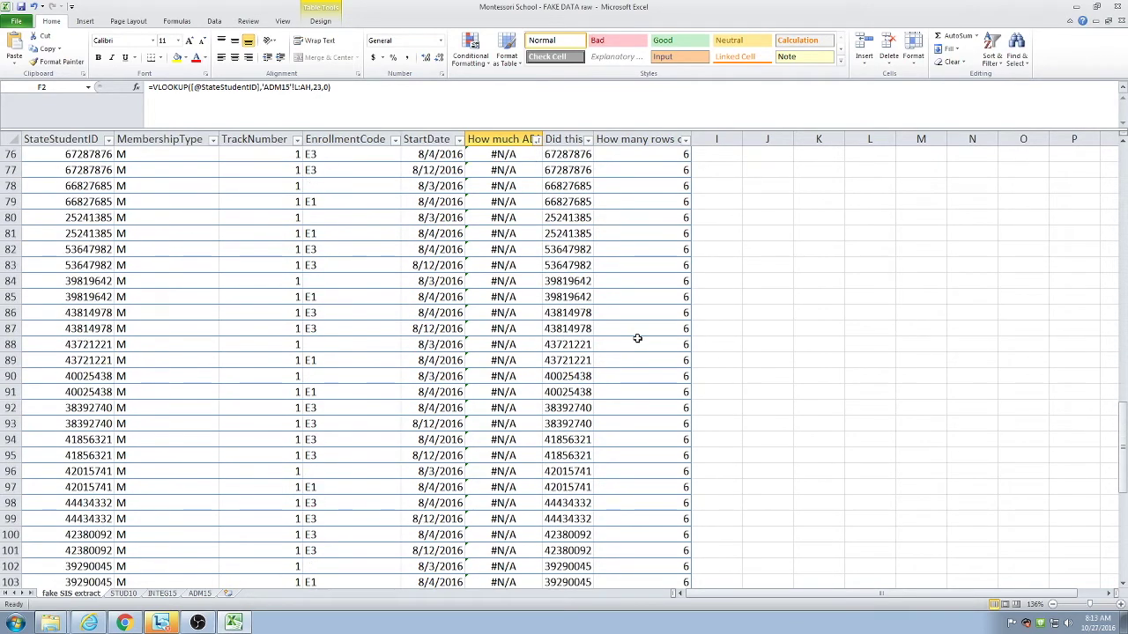
scroll(638, 339, down, 8)
scroll(637, 339, up, 4)
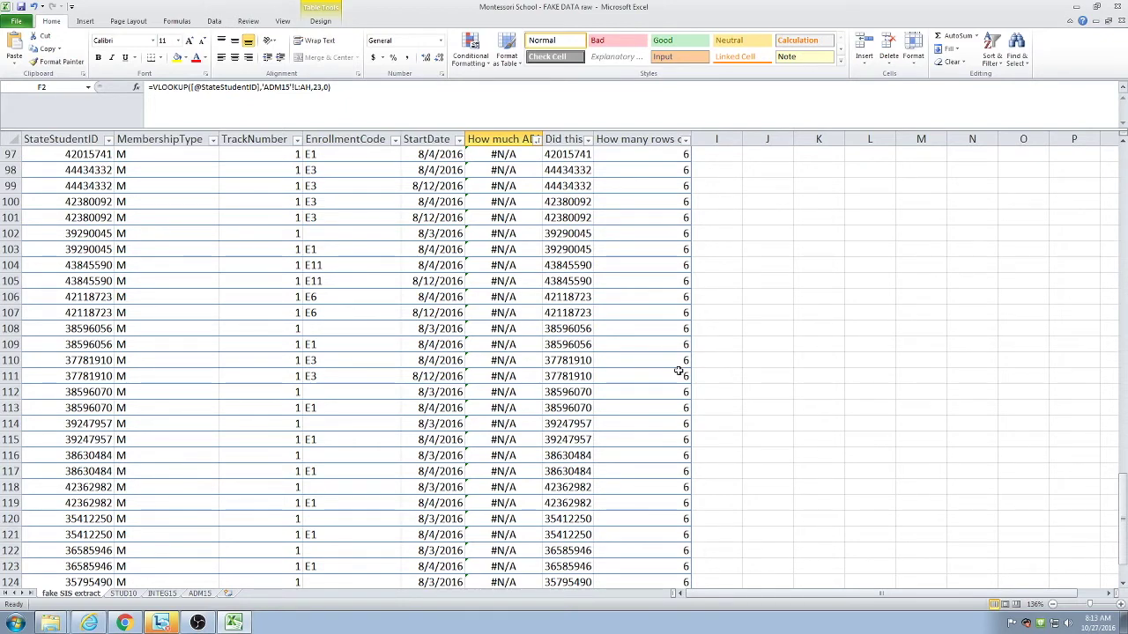
scroll(645, 447, up, 5)
scroll(645, 447, up, 20)
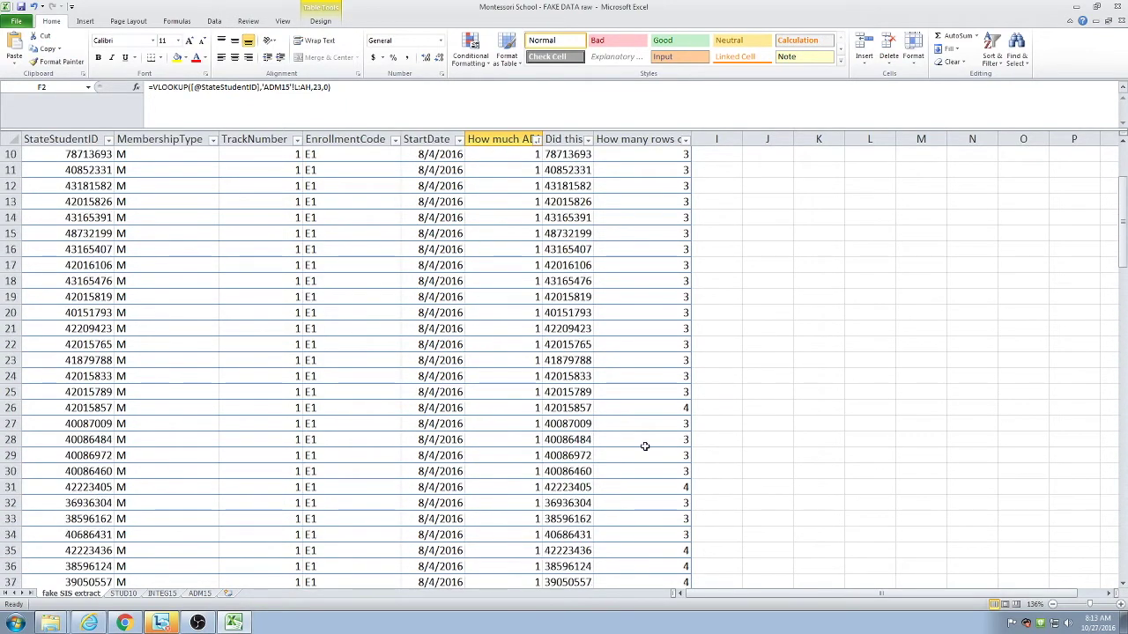
Add a table column in I1 headed "How many times did this student fail an integrity rule?" and widen it to fit the header.
click(731, 181)
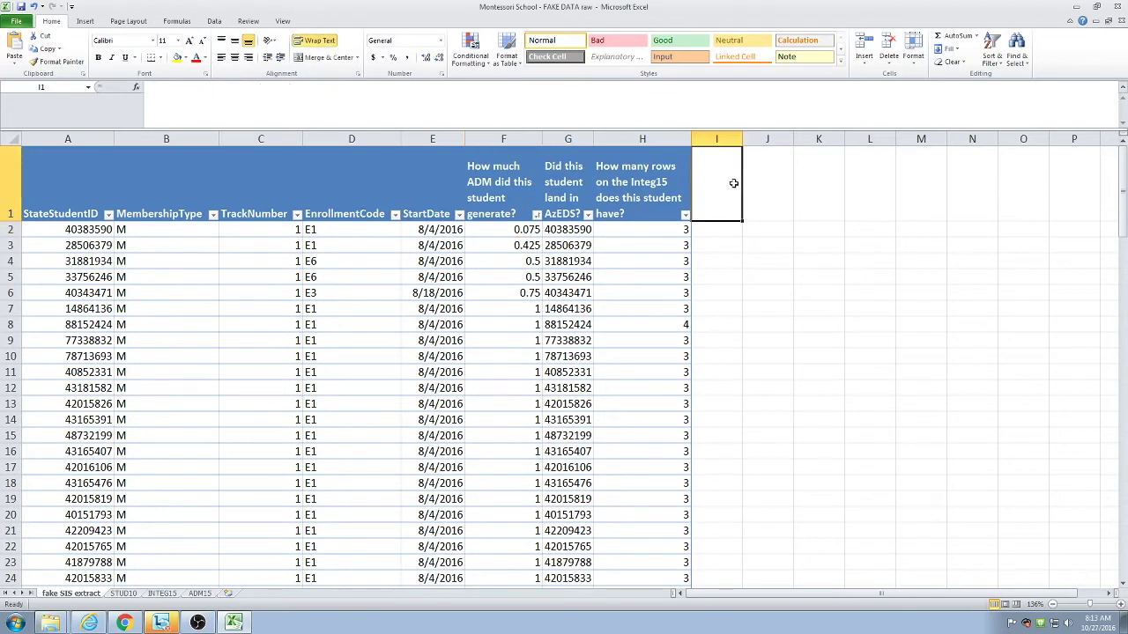
text(How man)
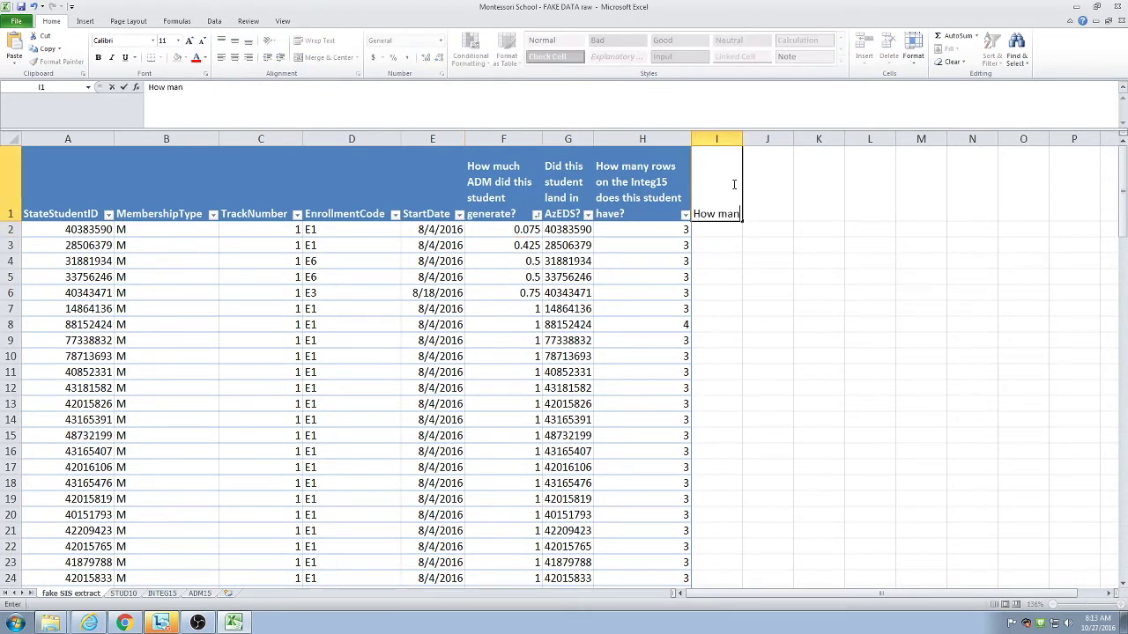
text(y times di)
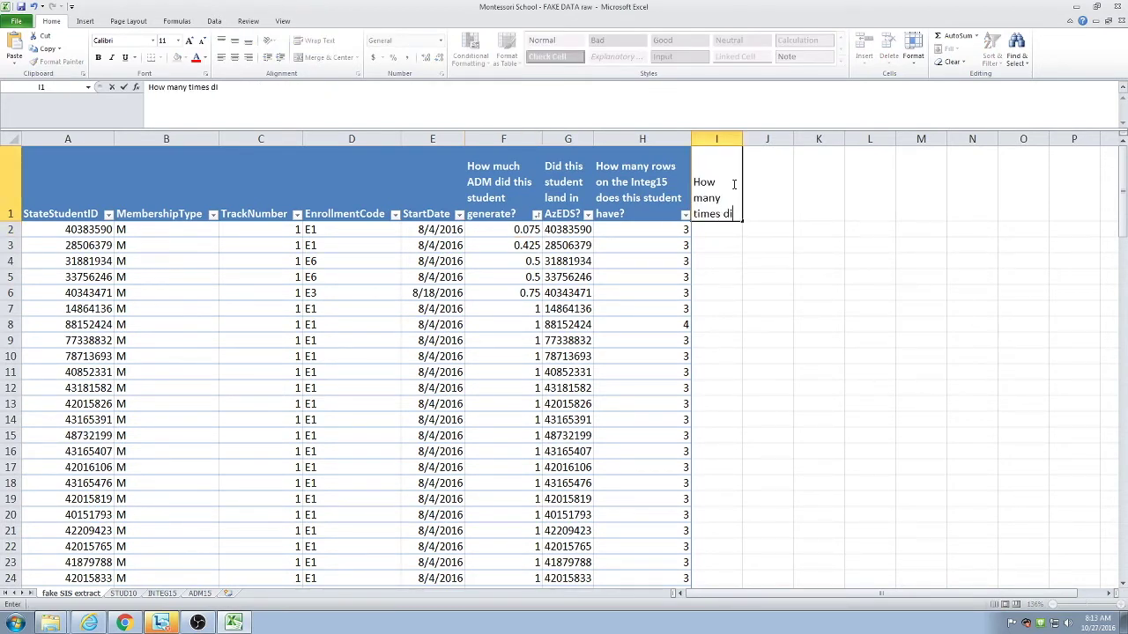
text(d this stude)
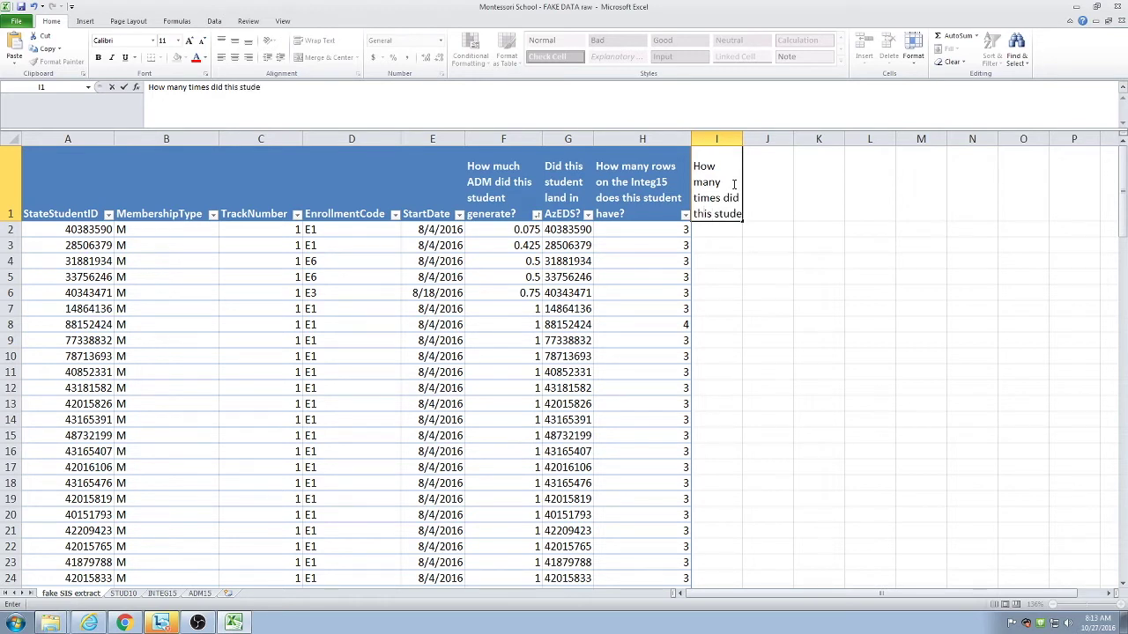
text(nt fail an )
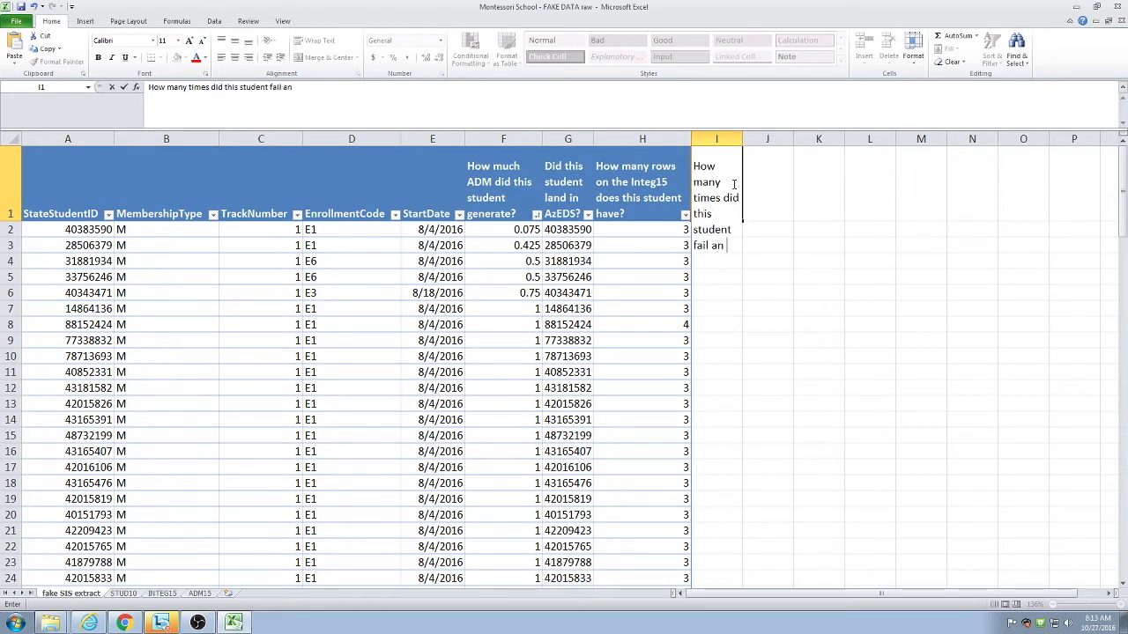
text(integrity r)
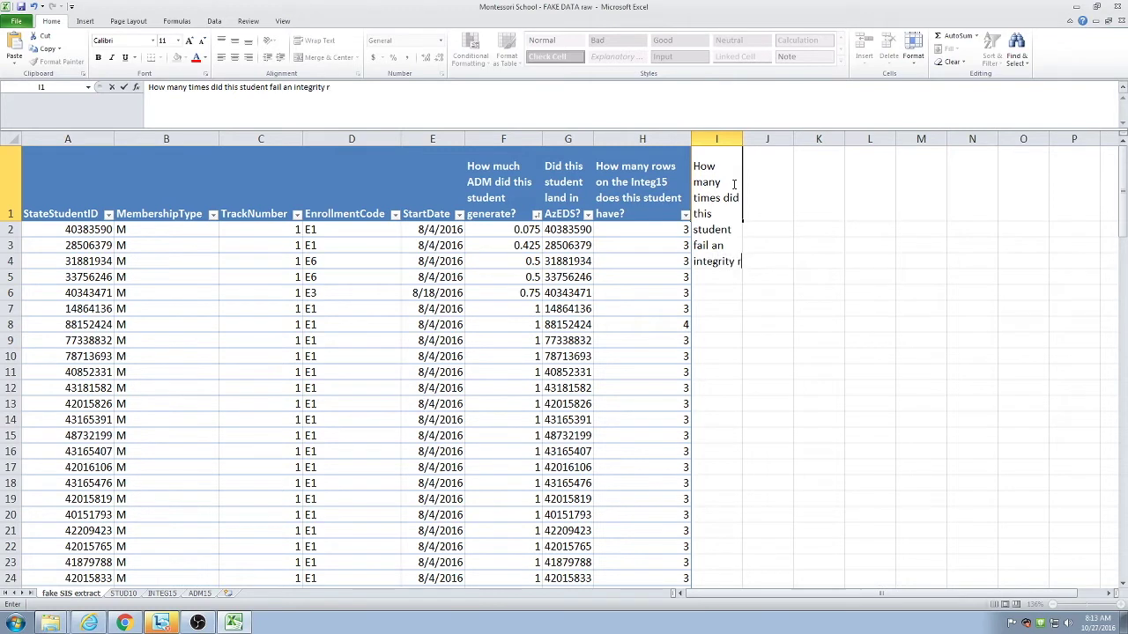
text(ule?)
key(Return)
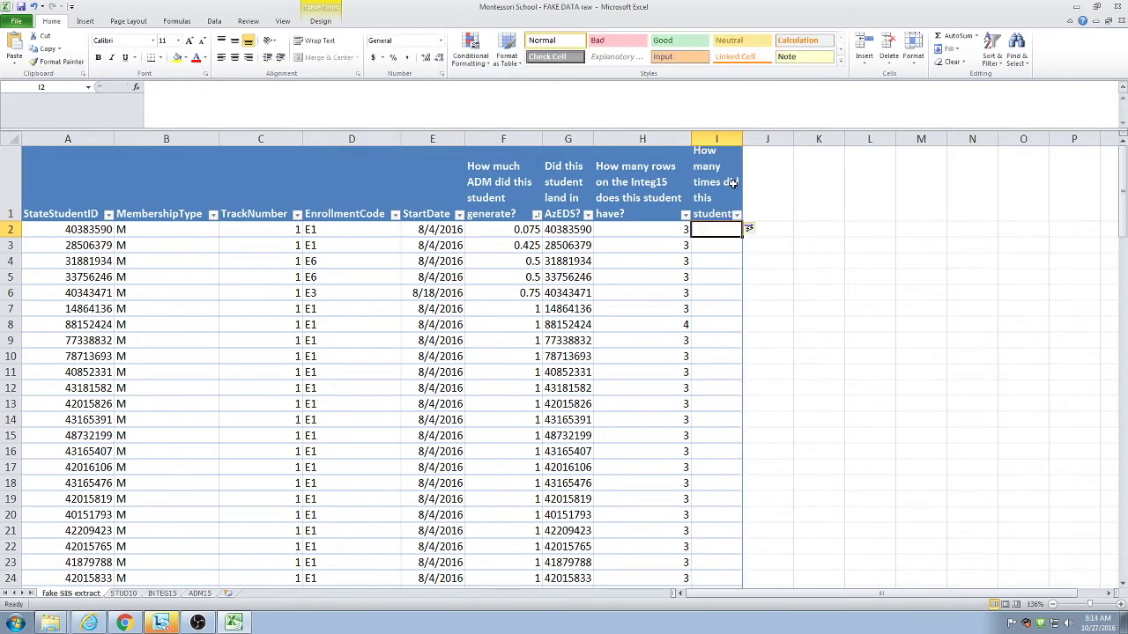
drag(742, 138, 780, 138)
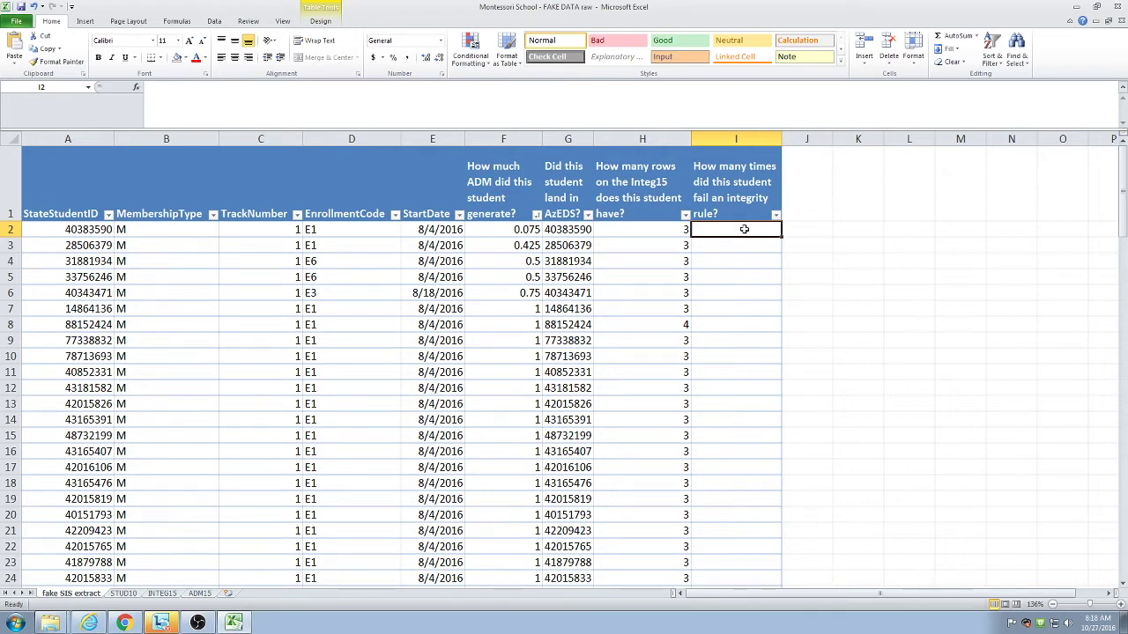
Start a COUNTIFS in I2 of the fake SIS extract matching INTEG15's StateStudentID column to the row's StateStudentID.
text(=countifs)
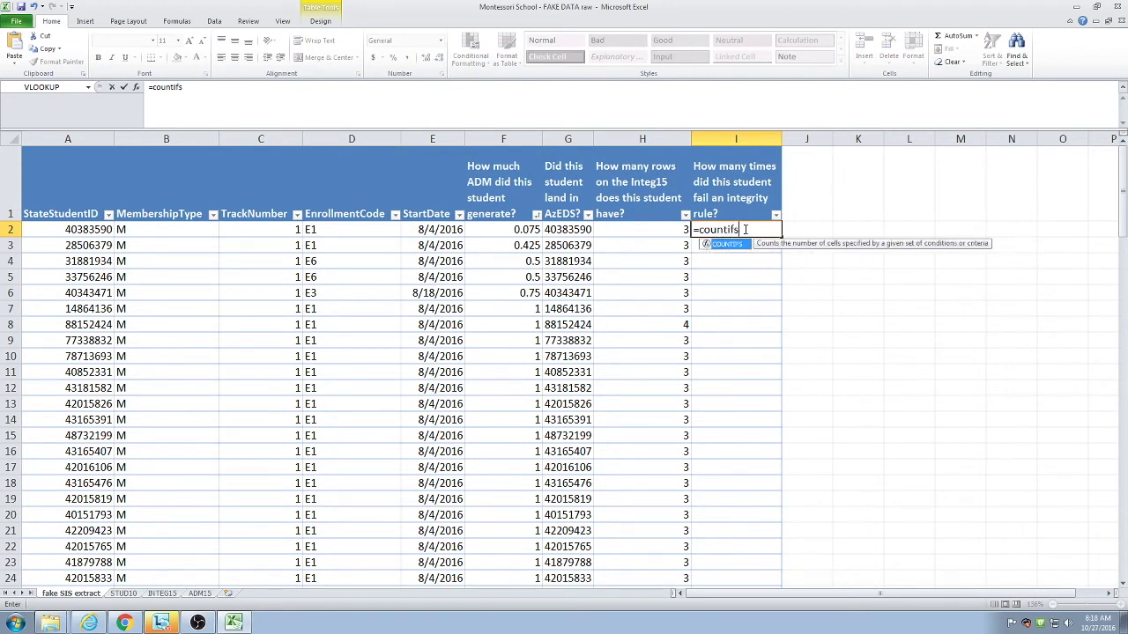
text(()
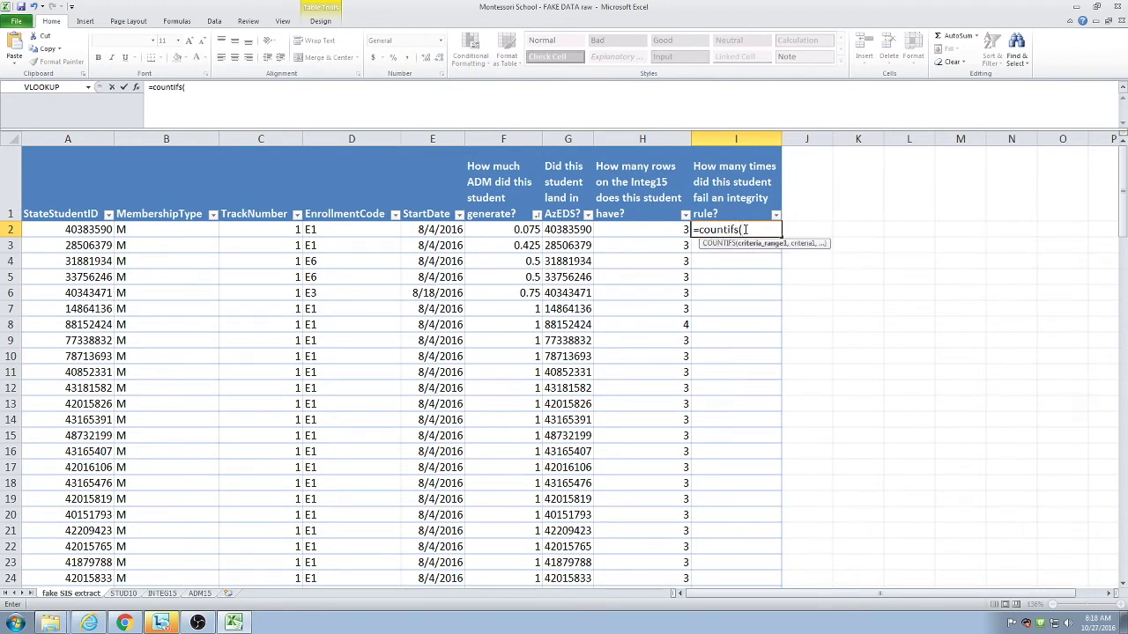
click(168, 594)
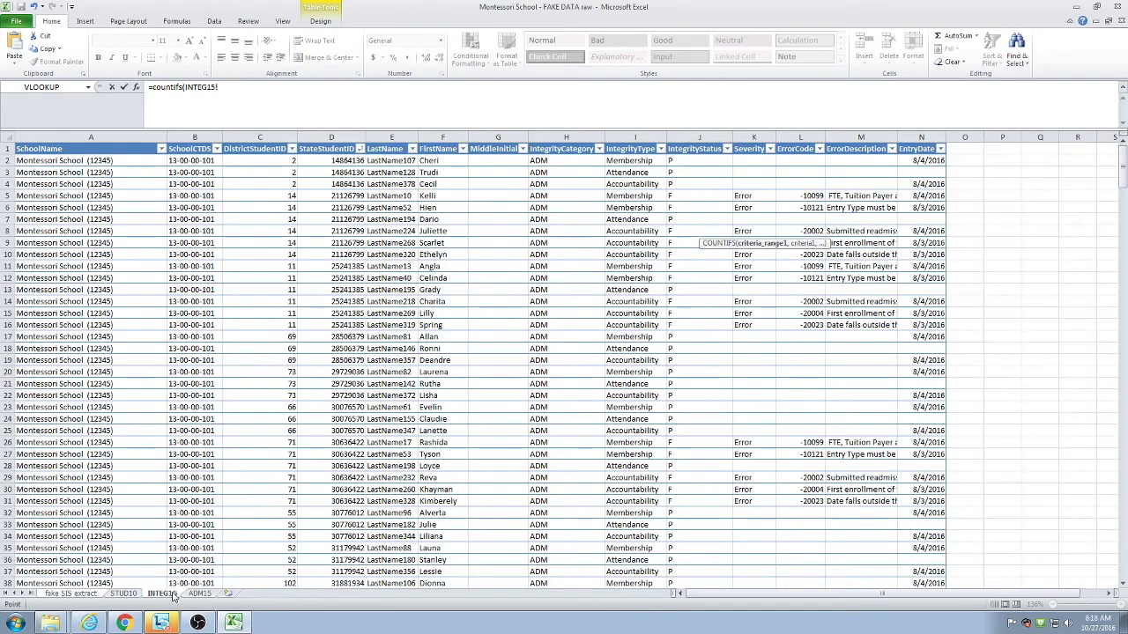
click(333, 143)
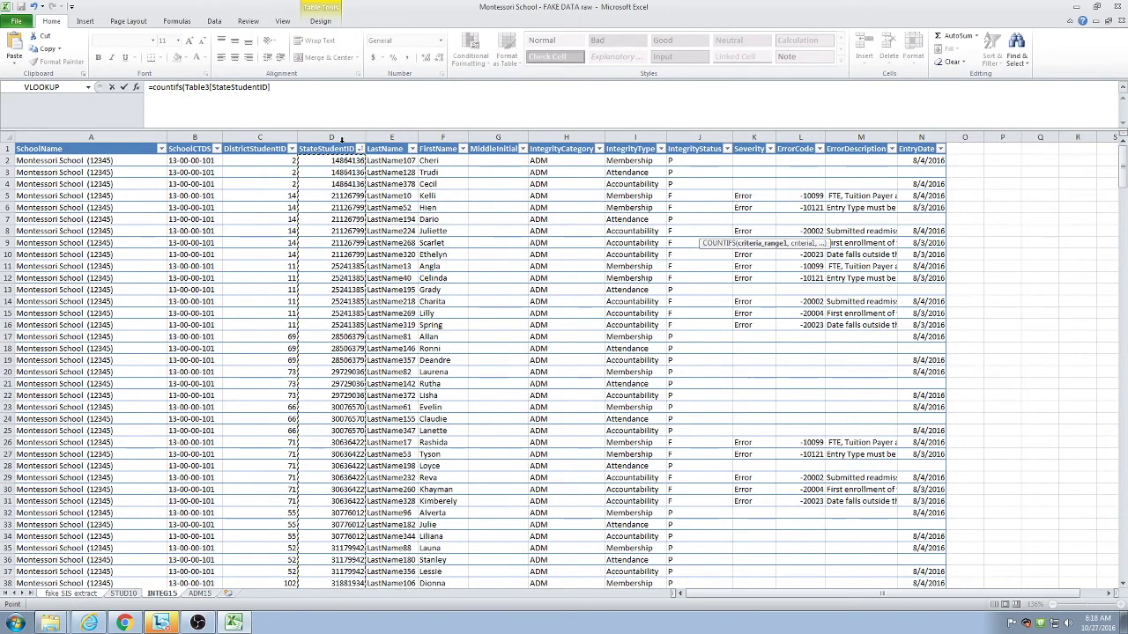
click(302, 89)
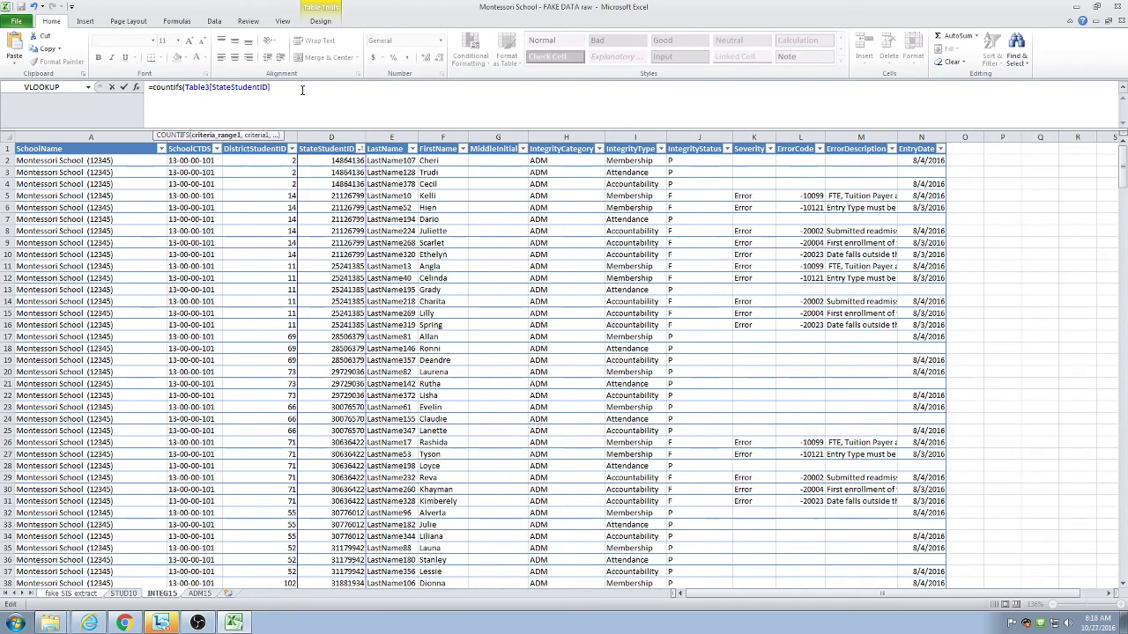
text(,)
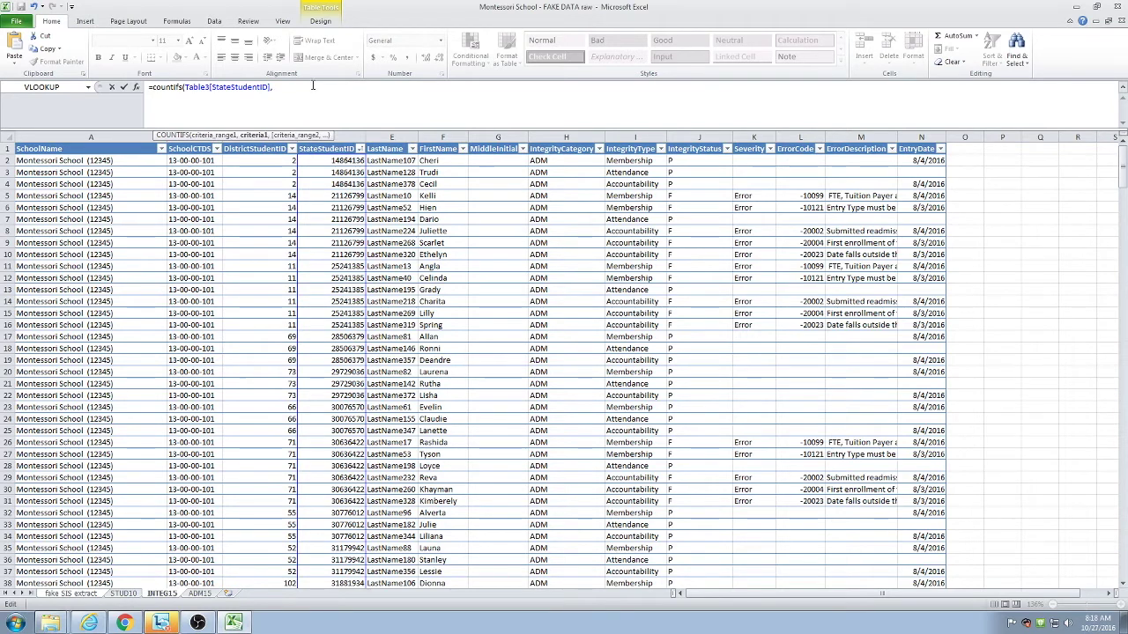
click(65, 594)
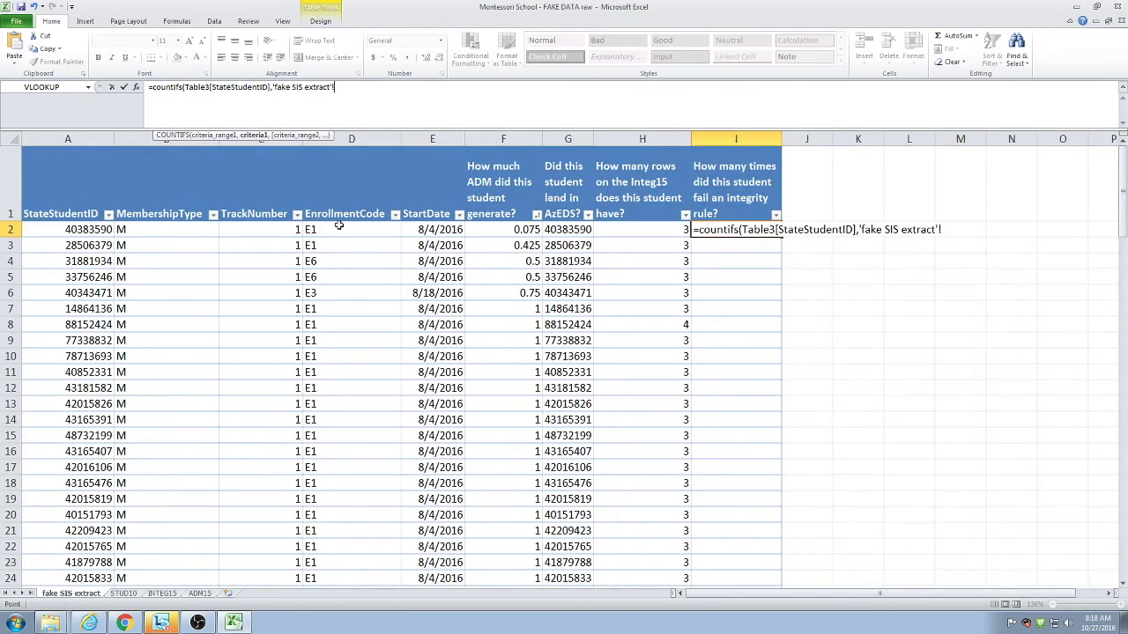
click(85, 227)
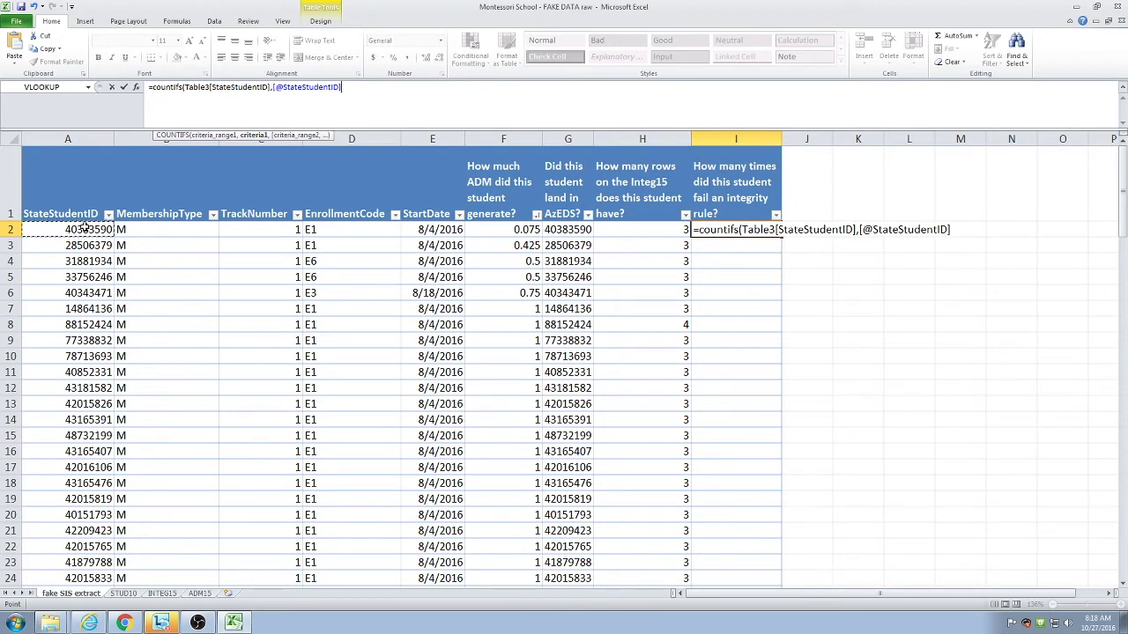
Add INTEG15's IntegrityStatus column with criterion "F" as the second condition and enter the COUNTIFS formula.
text(,)
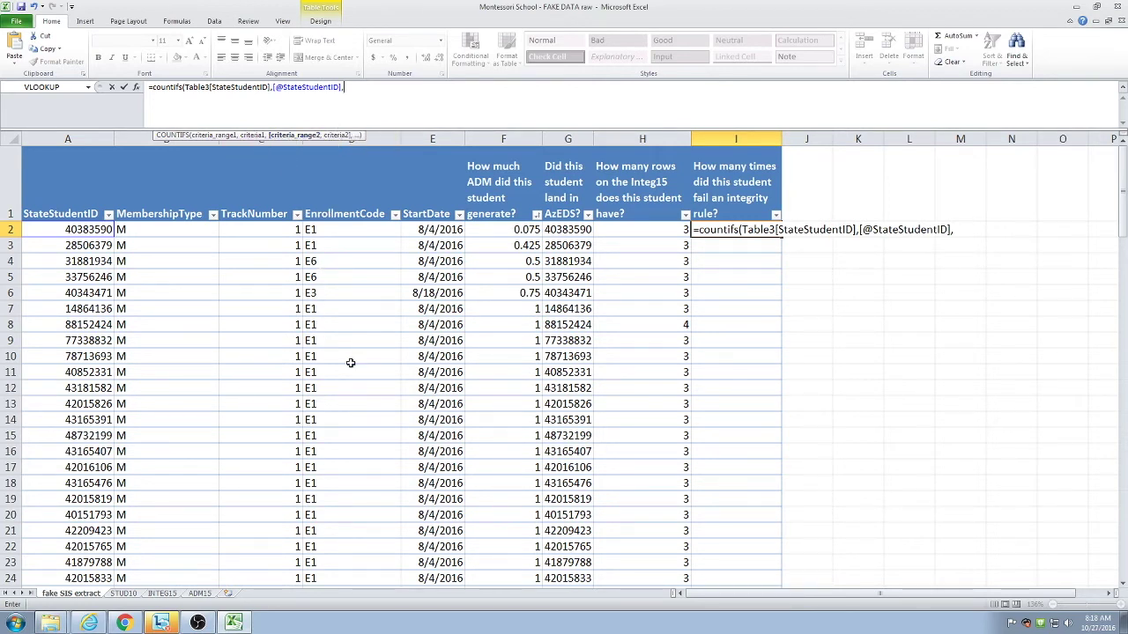
click(163, 594)
click(681, 141)
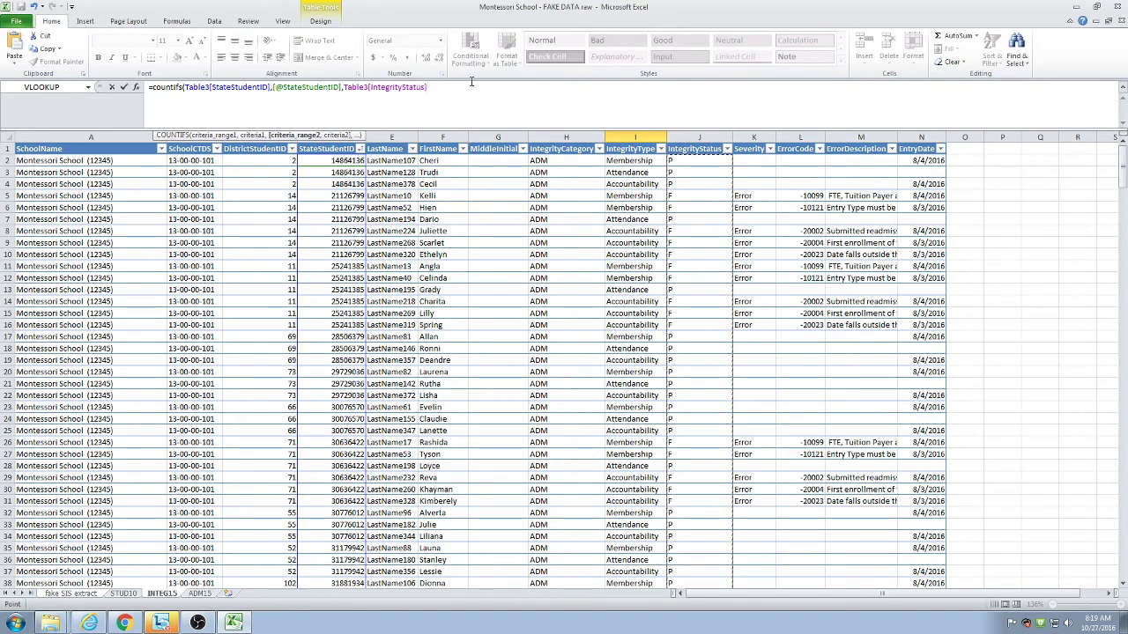
text(,"F")
key(Return)
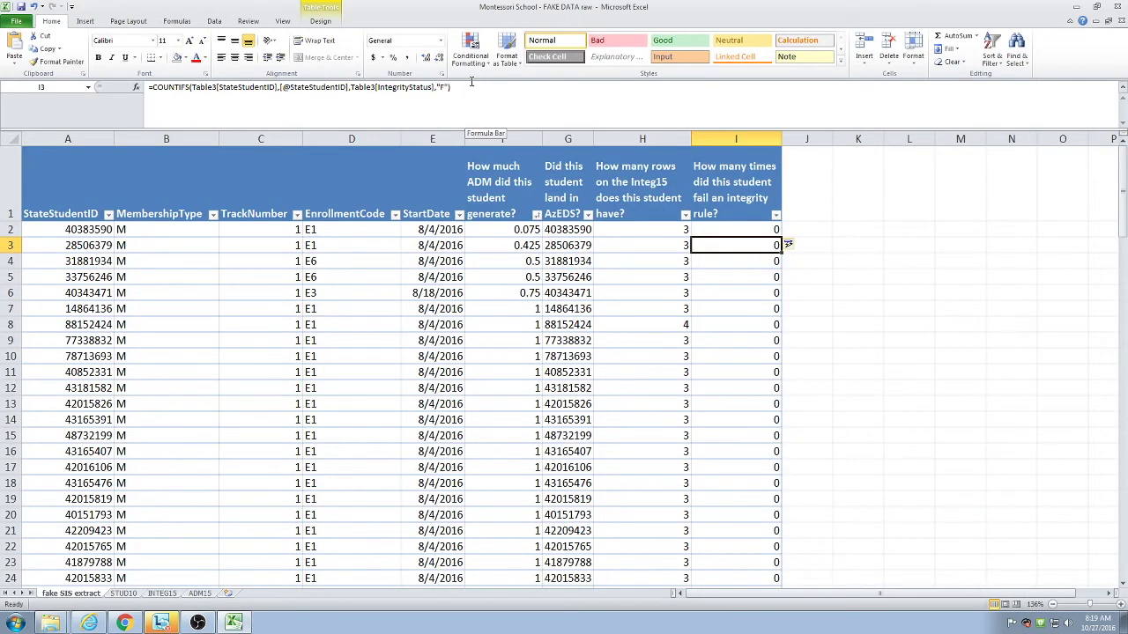
Sort the extract table from largest to smallest by the "How many times did this student fail an integrity rule?" column.
click(520, 229)
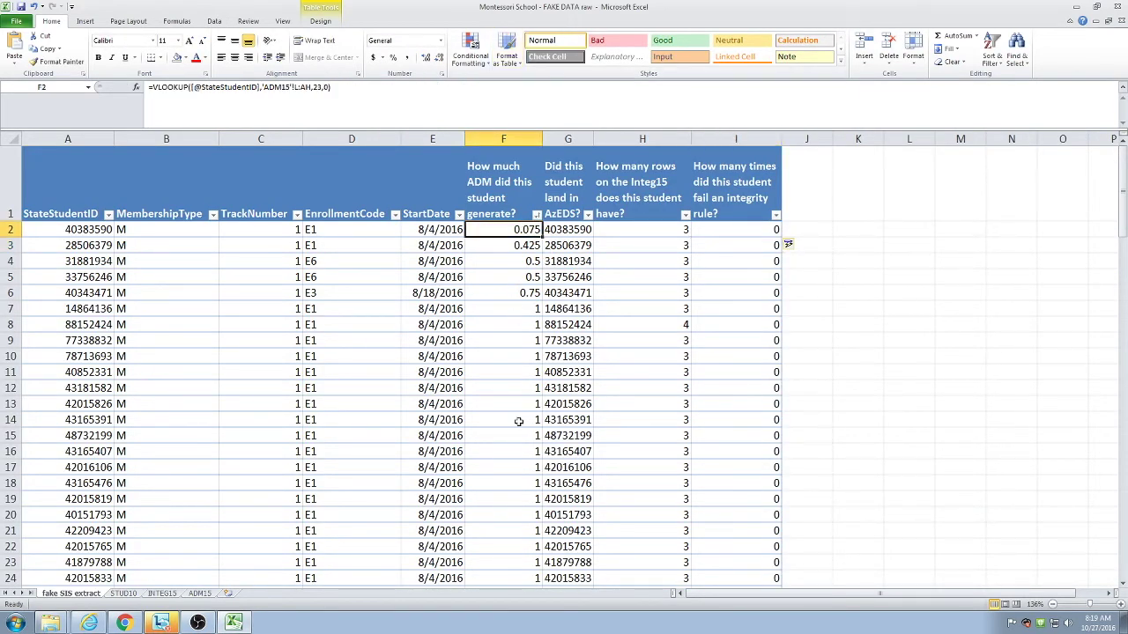
click(743, 235)
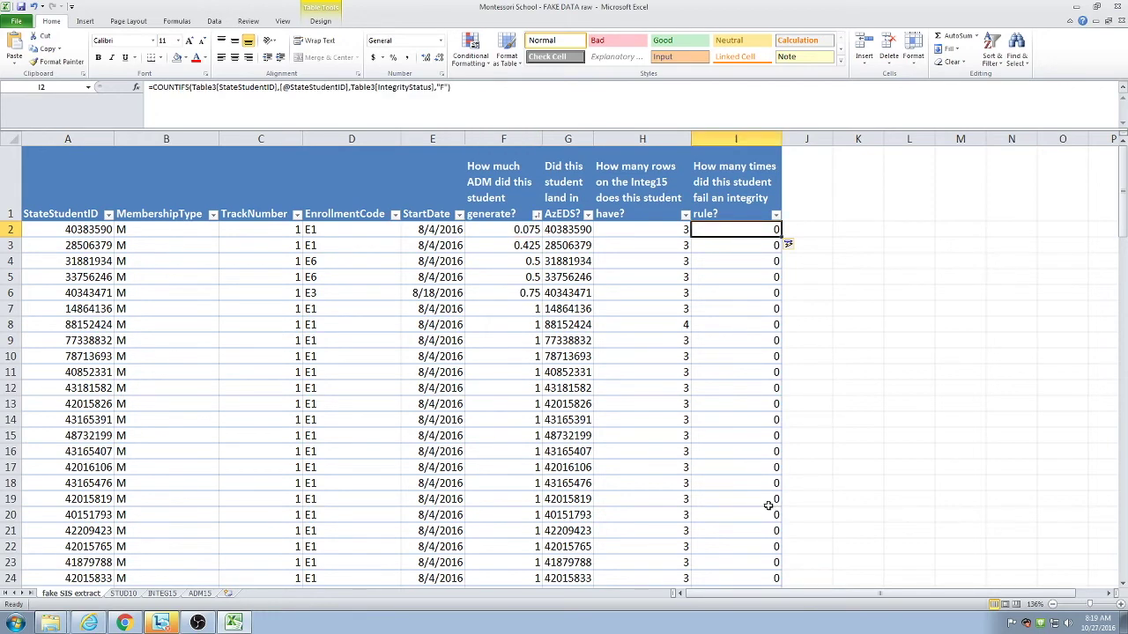
click(775, 215)
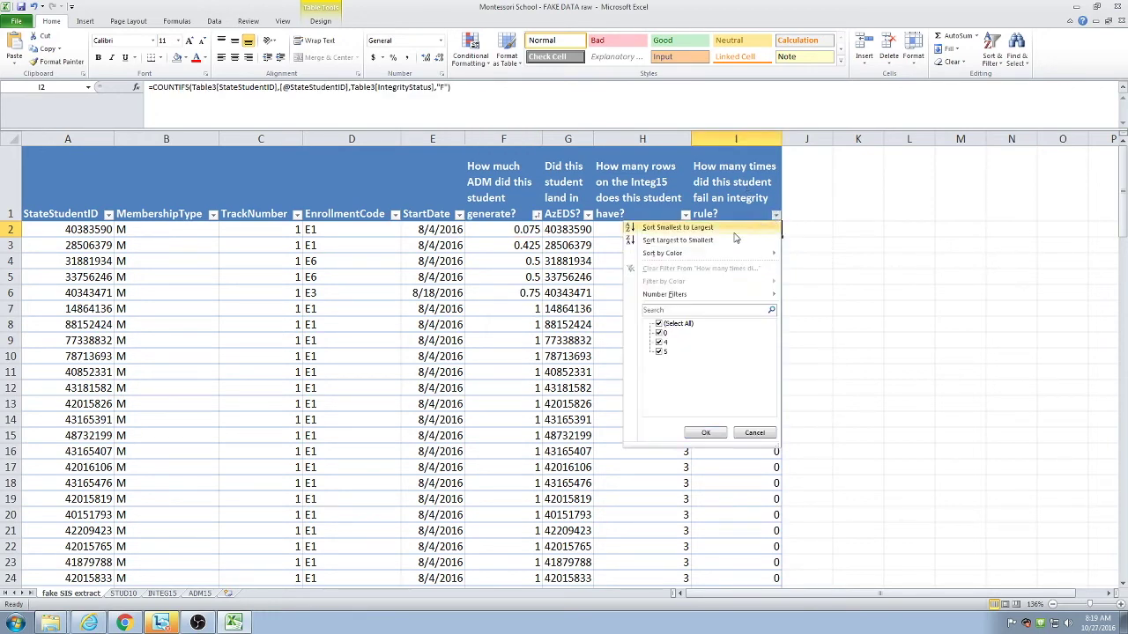
click(676, 241)
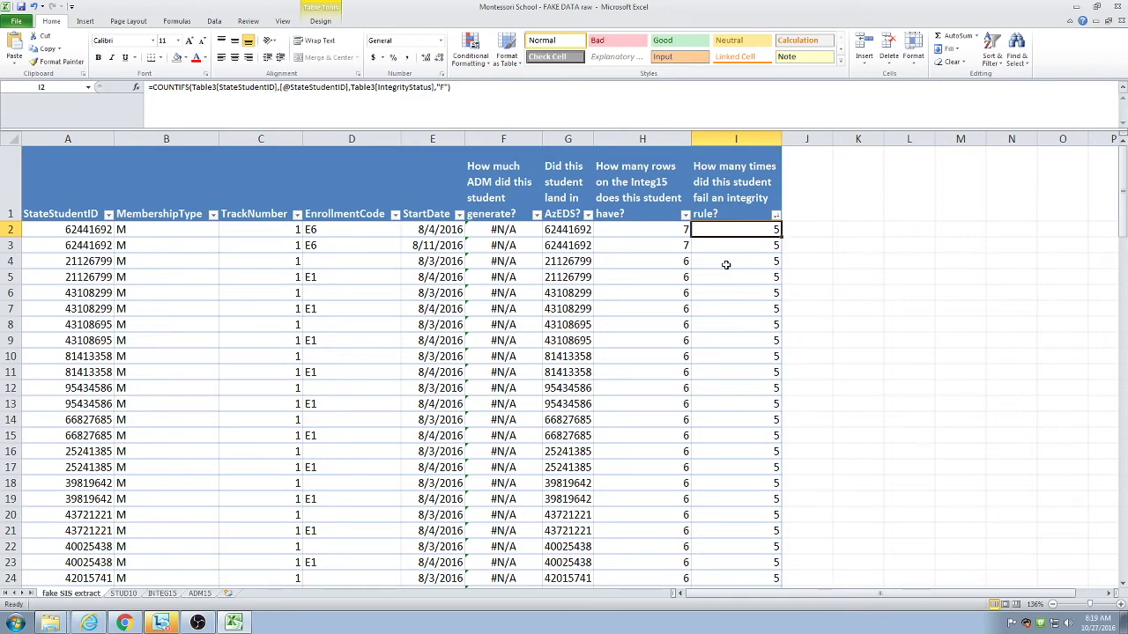
Examine the integrity failure counts of the students showing #N/A for ADM, comparing the students by number of failures.
scroll(728, 282, down, 11)
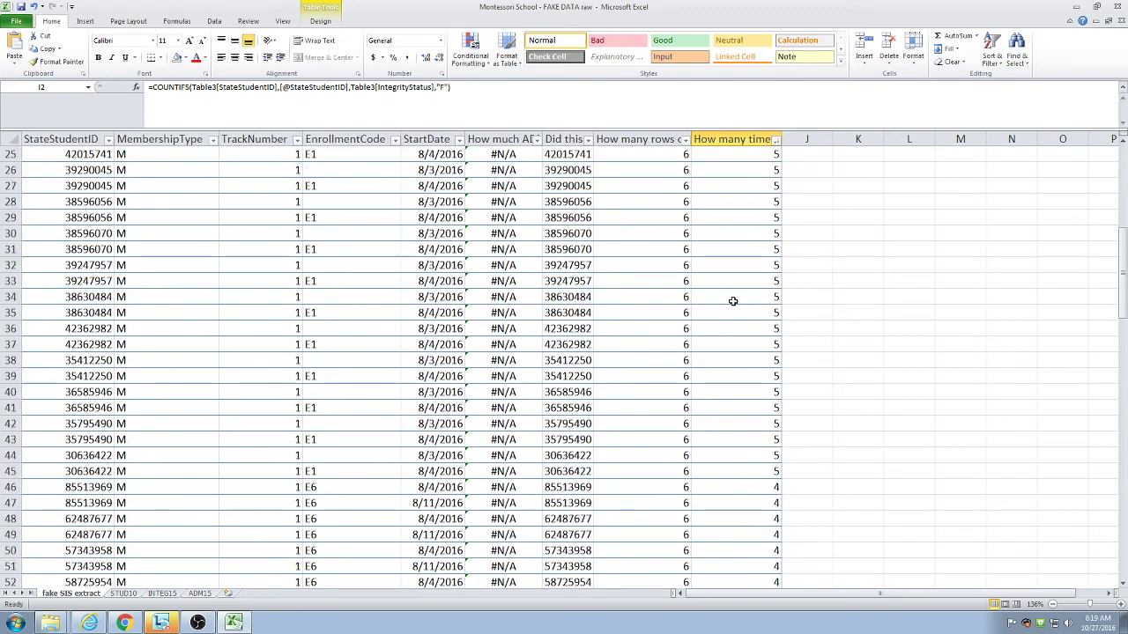
scroll(732, 299, down, 6)
scroll(705, 340, up, 2)
scroll(704, 341, up, 4)
click(737, 328)
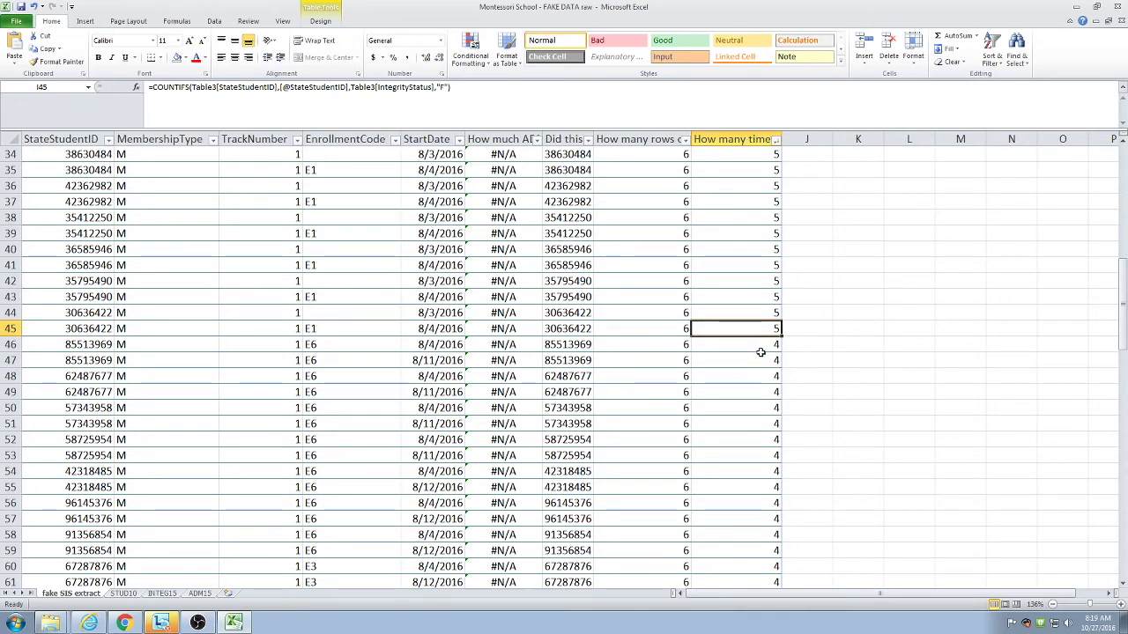
scroll(761, 352, down, 3)
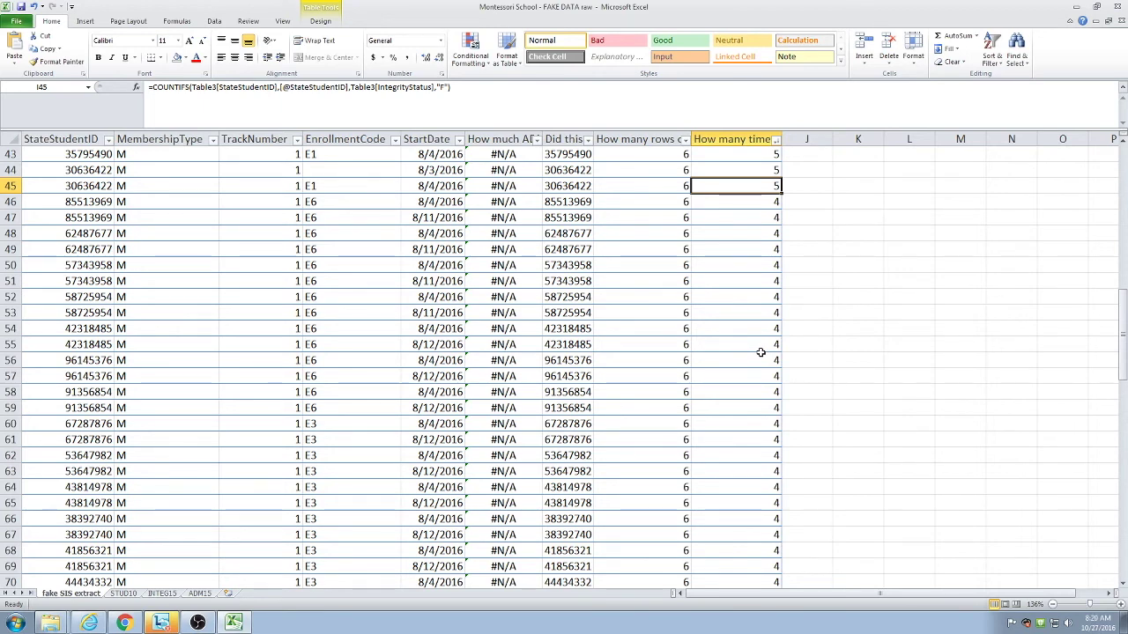
scroll(757, 383, up, 4)
scroll(757, 383, up, 10)
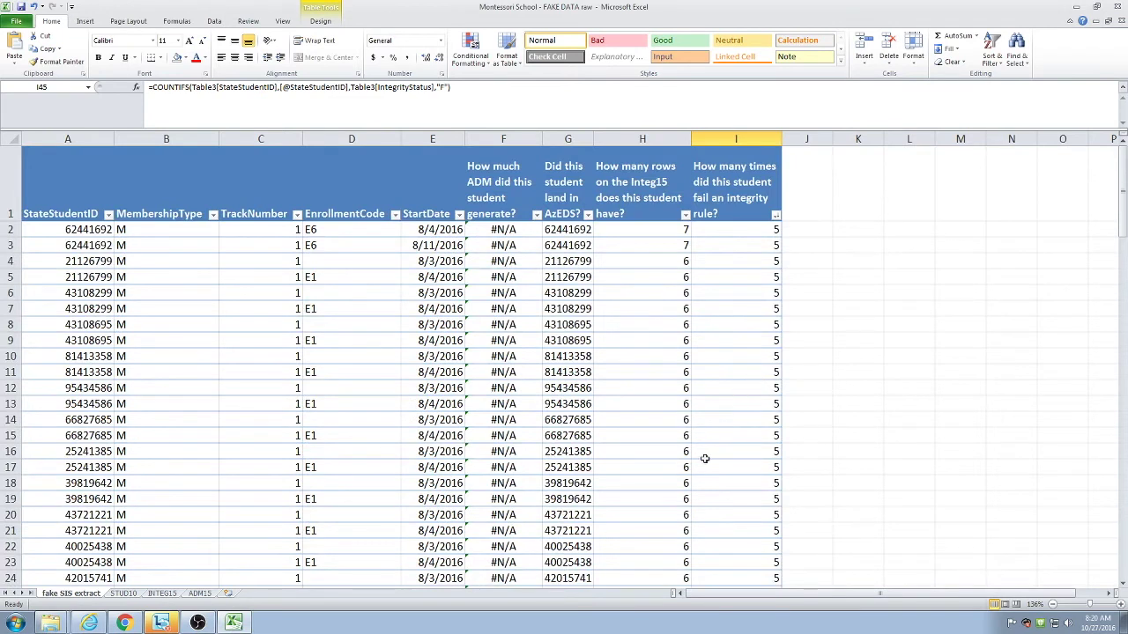
key(ctrl+Up)
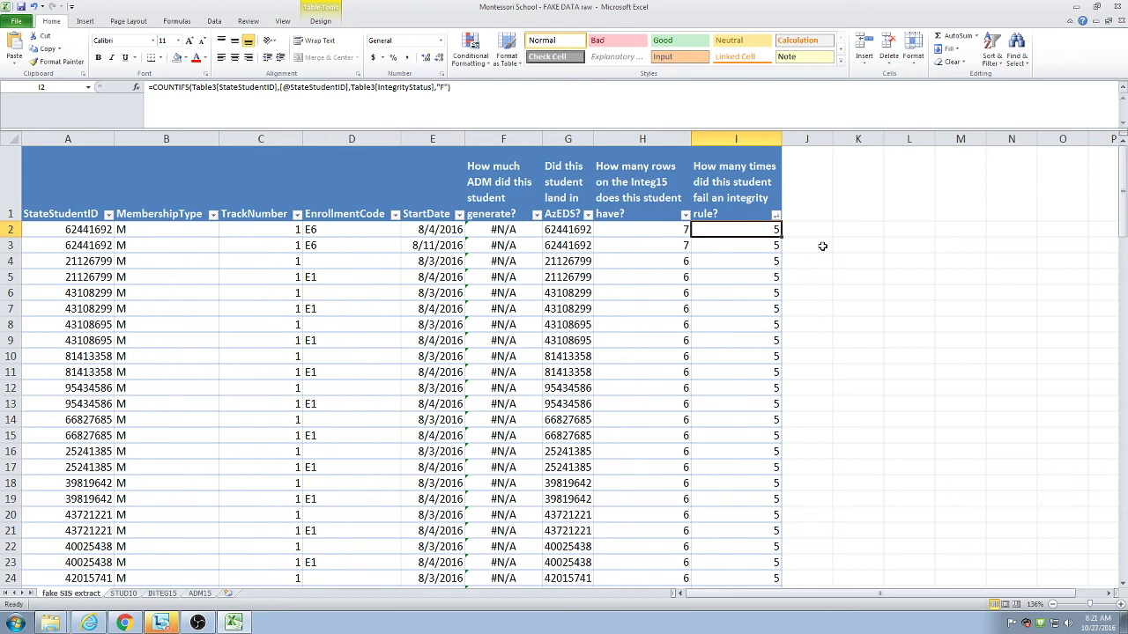
Switch to Chrome and open the School Finance Fridays page of the Arizona Department of Education site to view the webinar information.
click(125, 623)
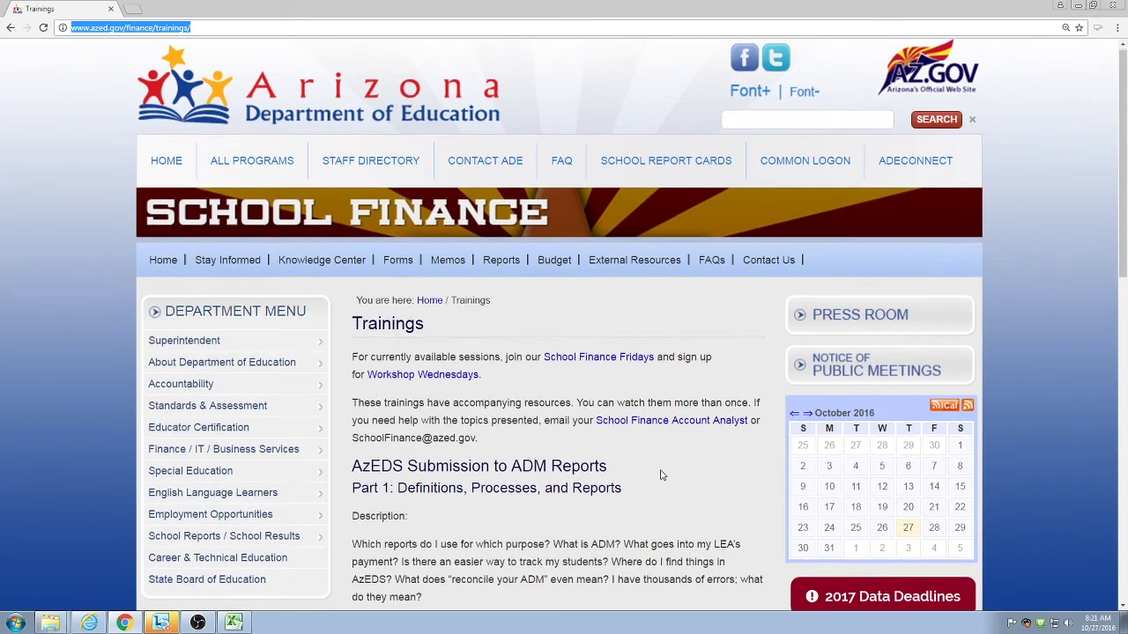
scroll(435, 296, down, 1)
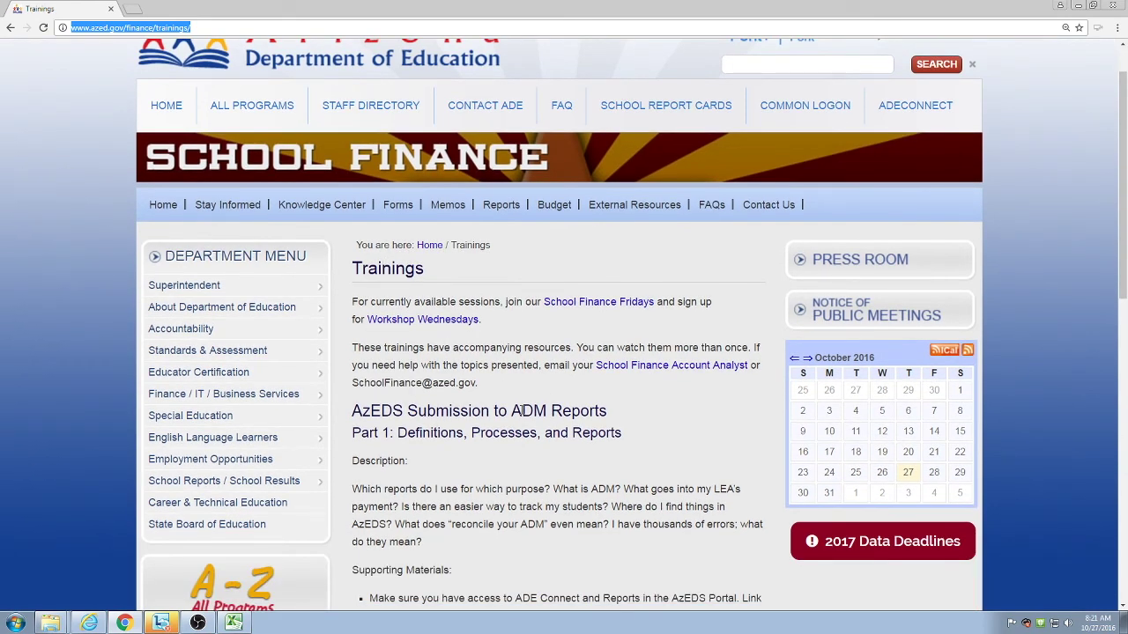
mouse_move(319, 208)
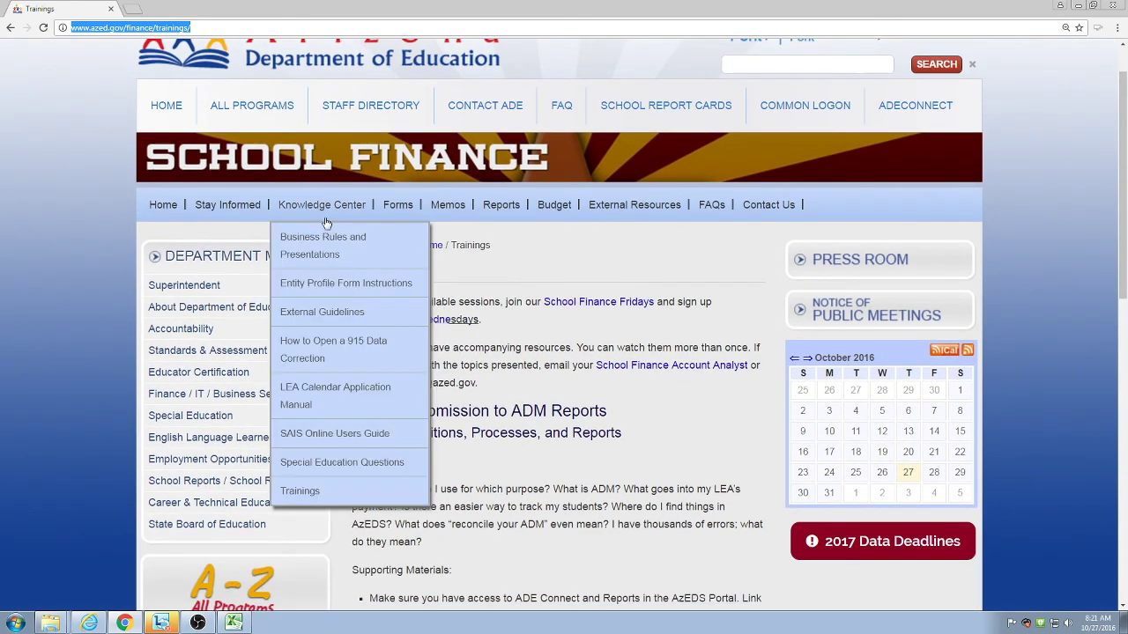
mouse_move(253, 208)
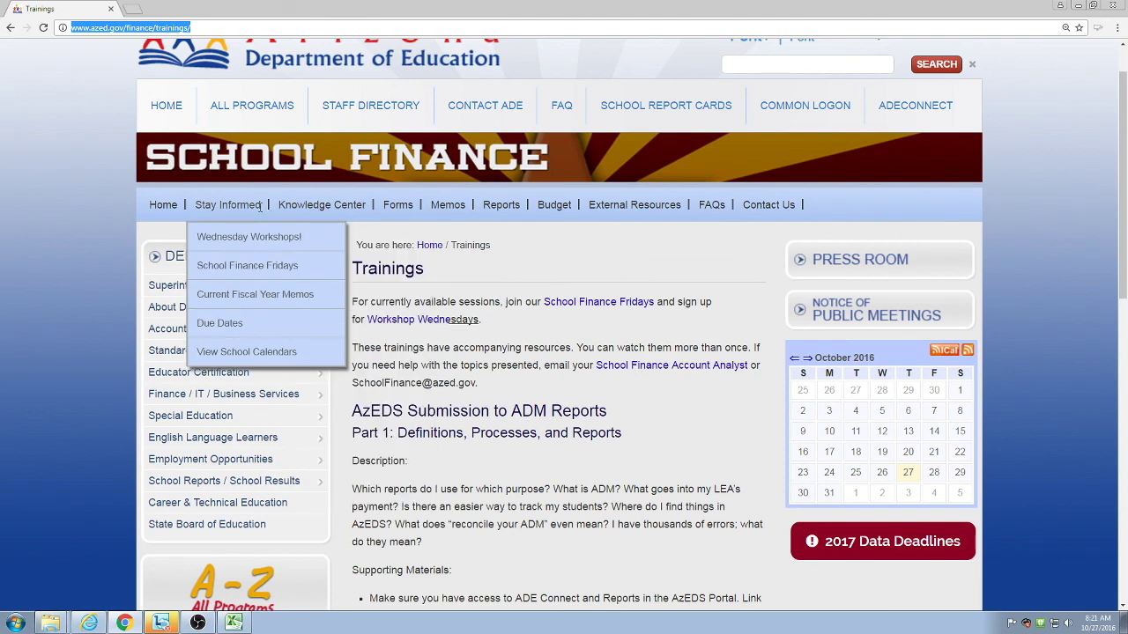
click(258, 266)
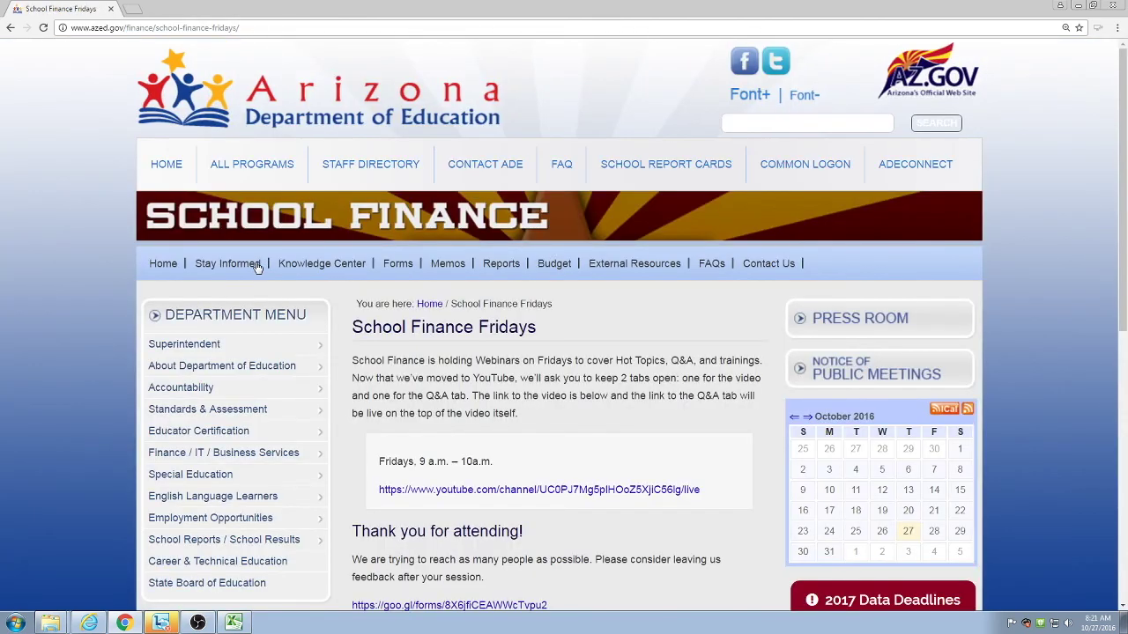
mouse_move(264, 264)
scroll(500, 453, down, 1)
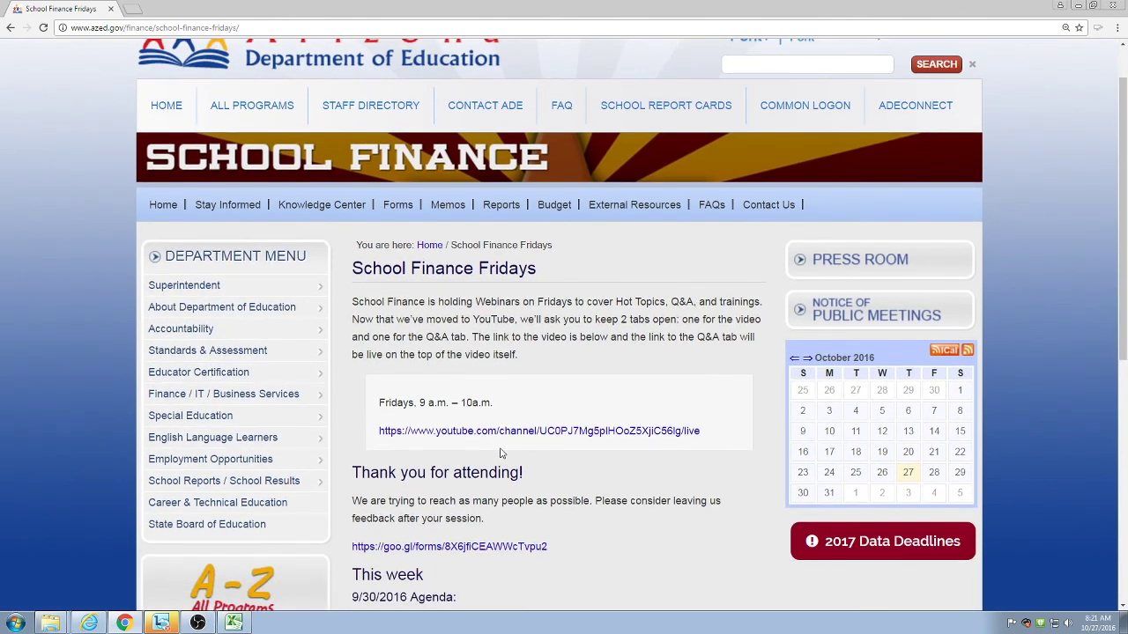